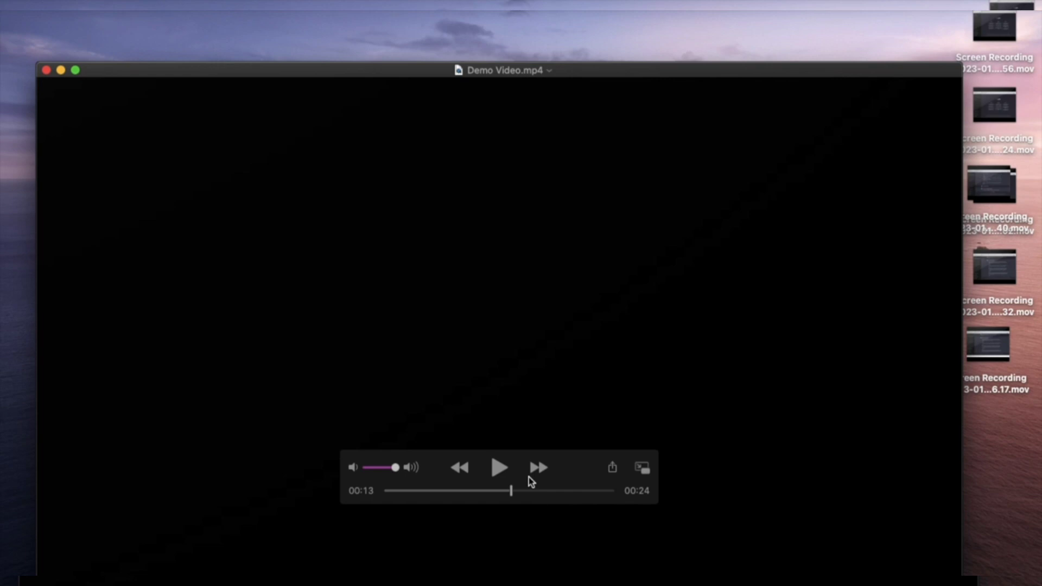
Skim further through Demo Video.mp4 in the player and close the video
click(543, 490)
click(47, 70)
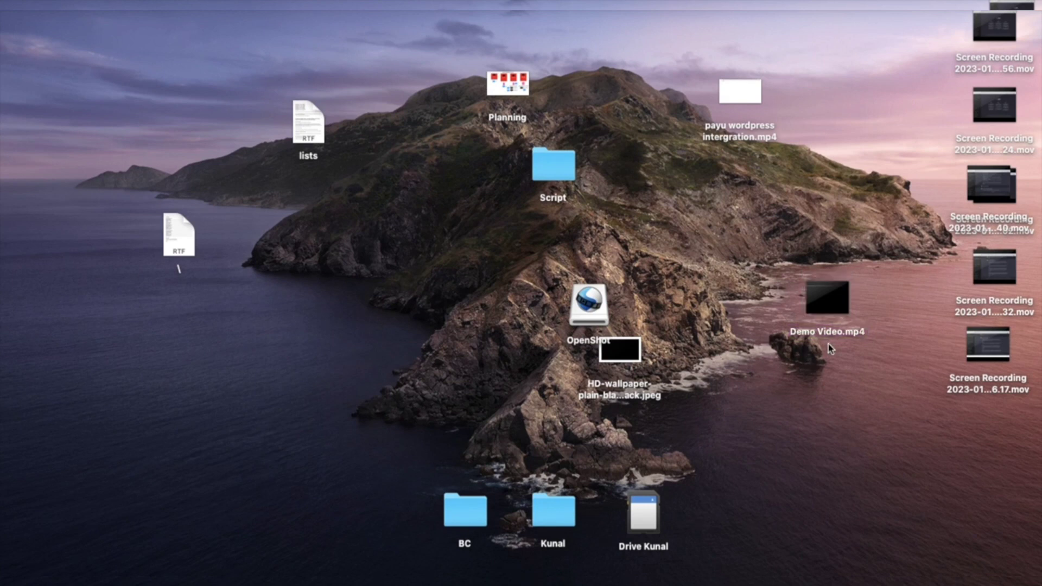
Switch to the Chrome browser and load my-link.in/canva
key(ctrl+Right)
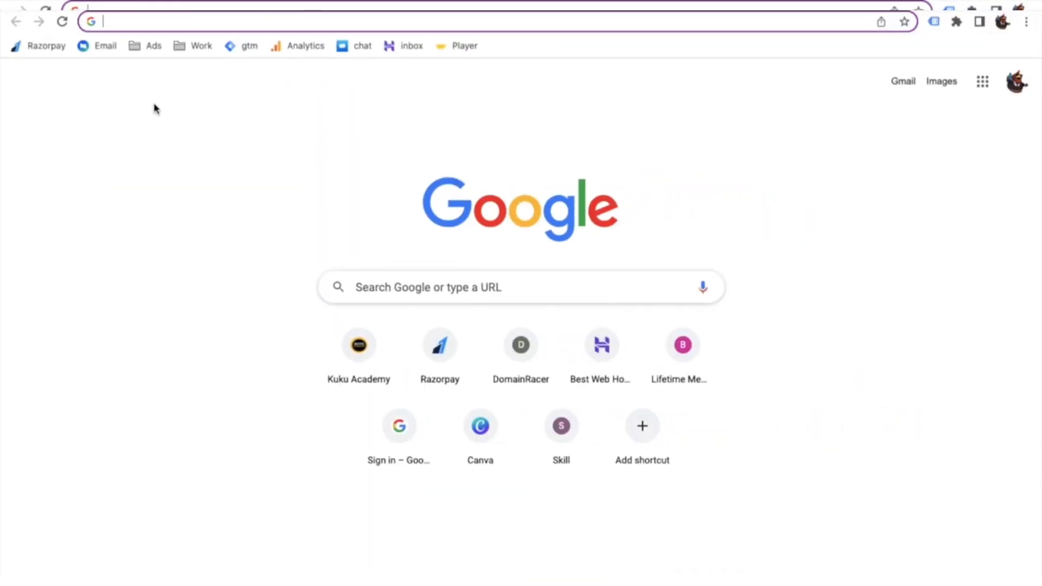
text(my)
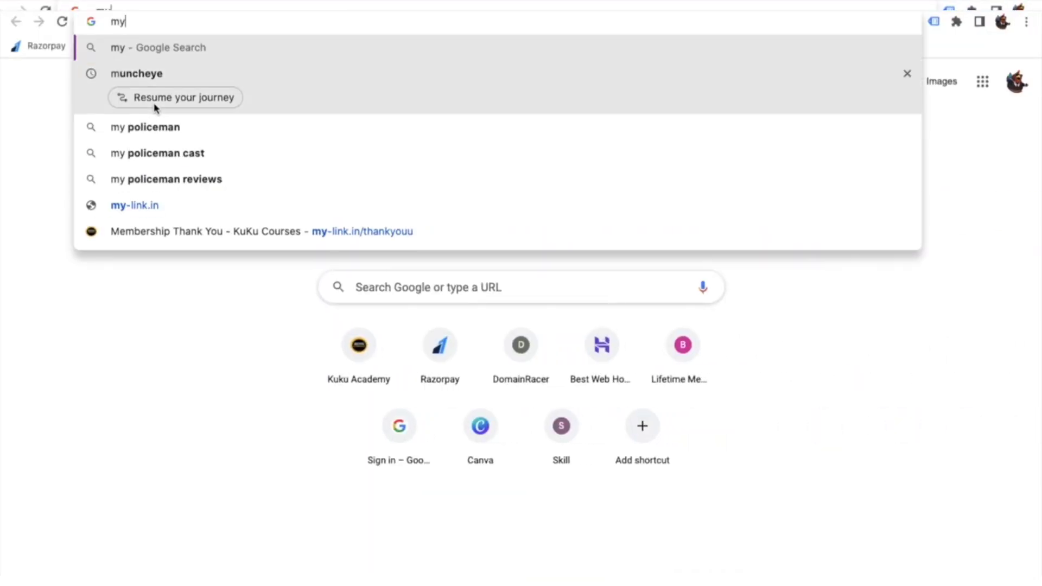
text(-lin)
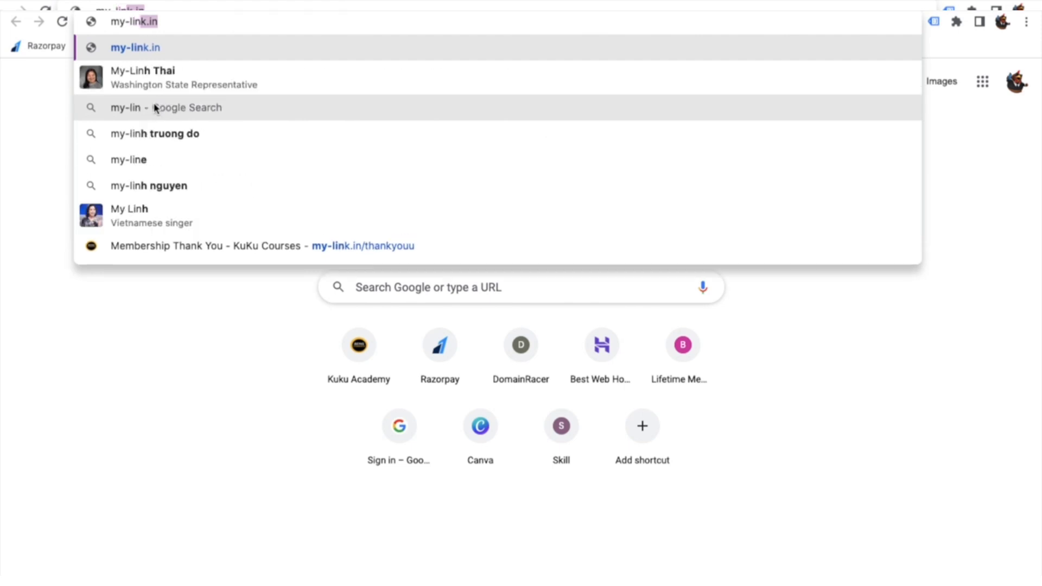
text(k.in/canva)
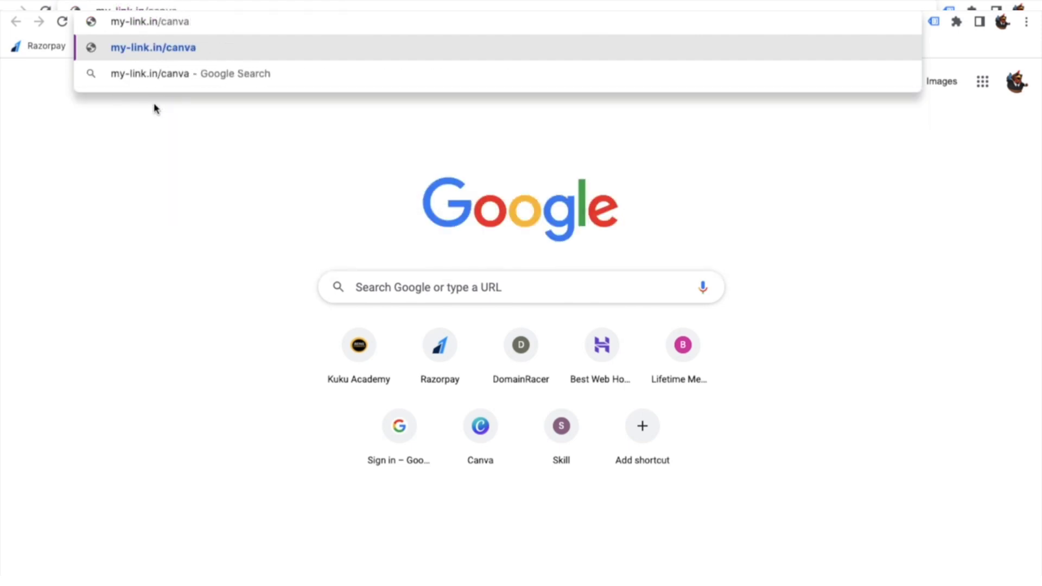
key(Return)
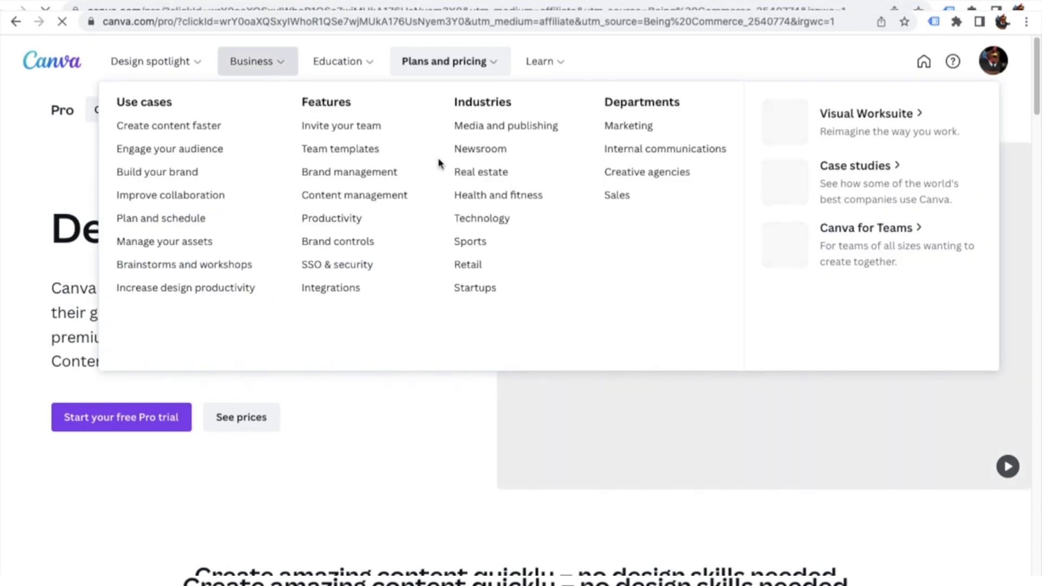
Look over the Canva Pro overview page and bring up its plan prices
mouse_move(496, 63)
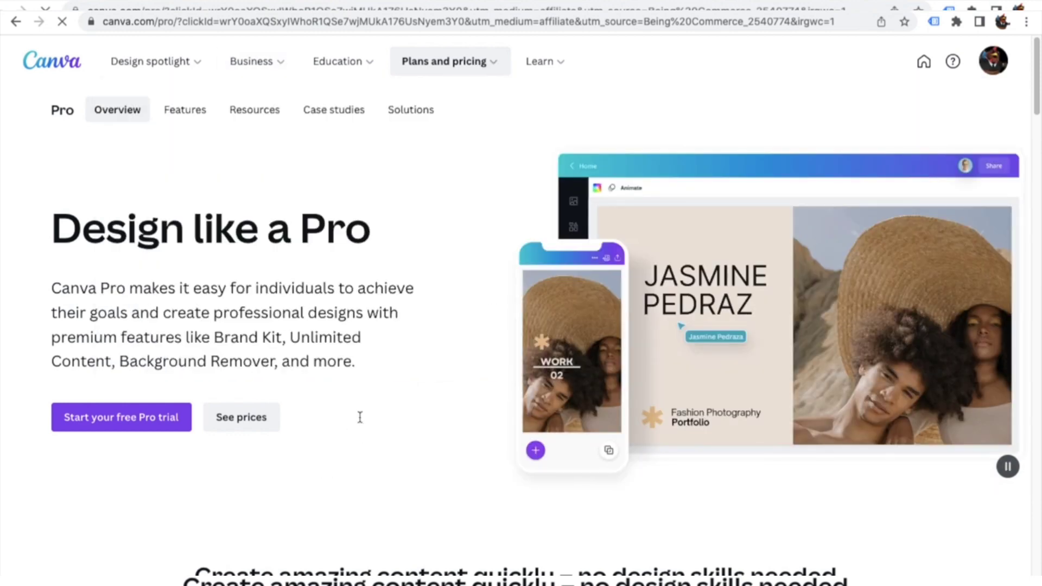
scroll(360, 417, down, 15)
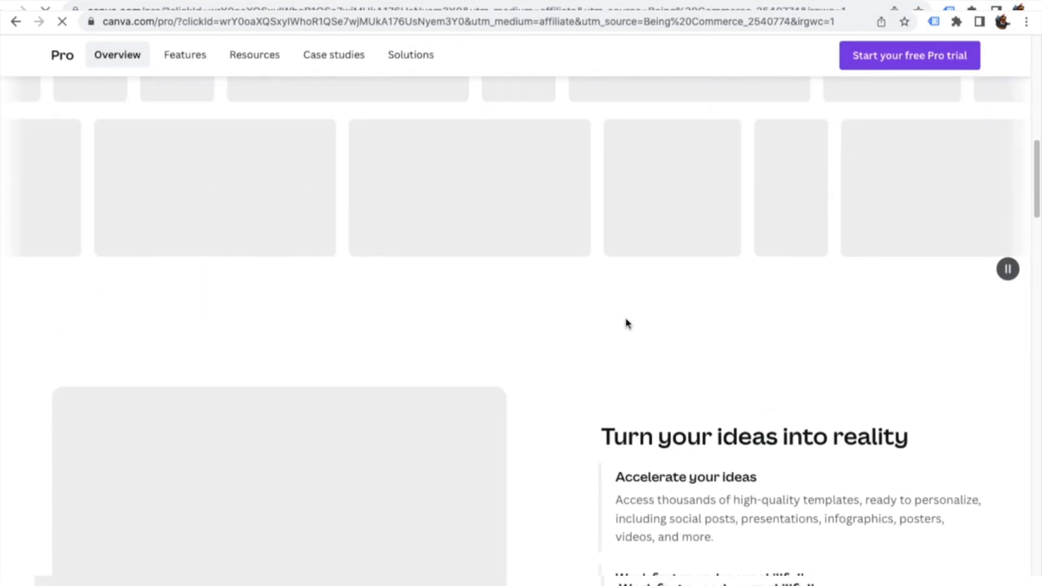
scroll(597, 326, up, 15)
scroll(361, 344, down, 1)
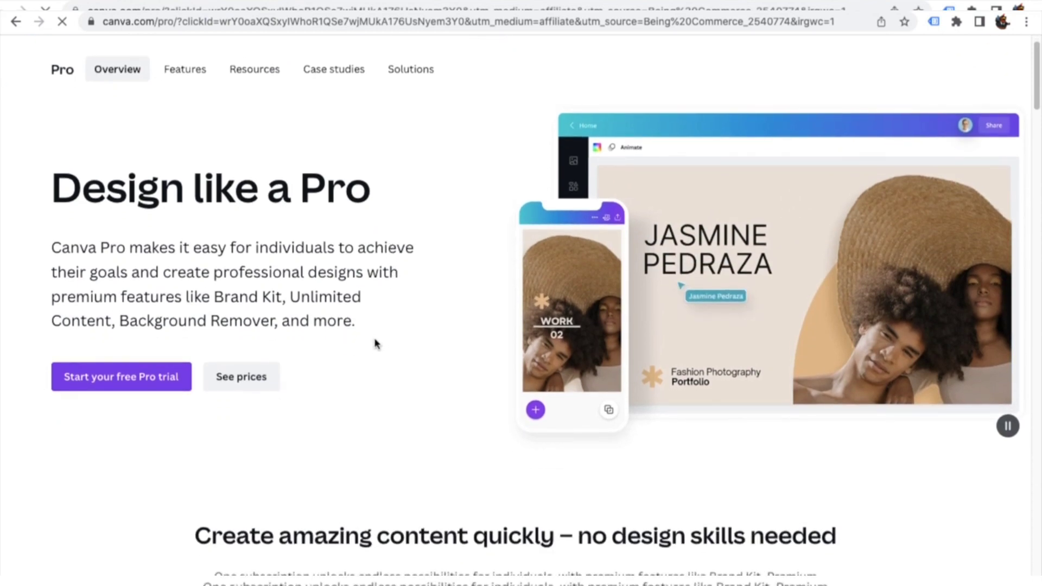
click(266, 379)
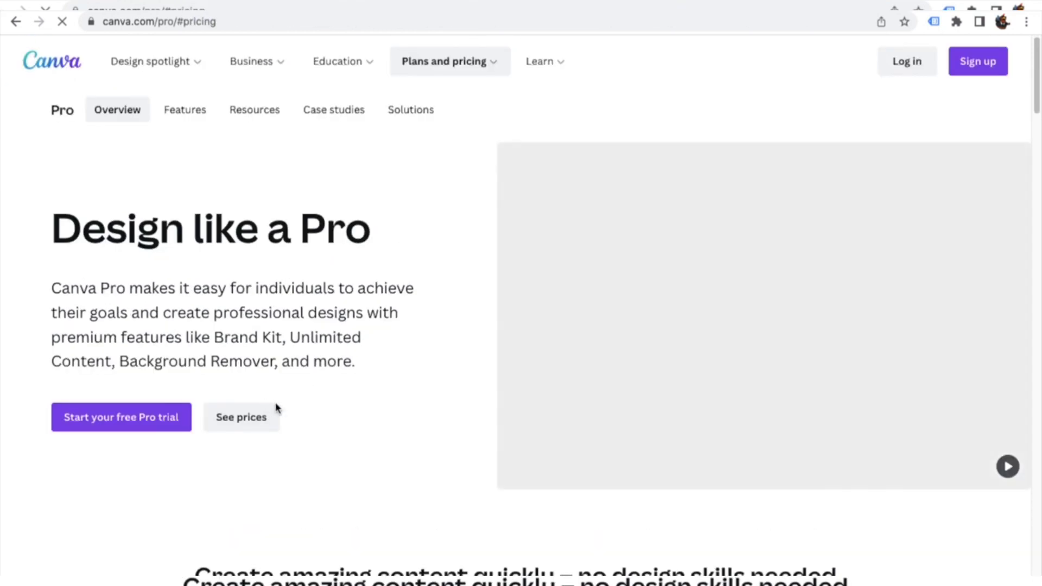
scroll(421, 328, up, 15)
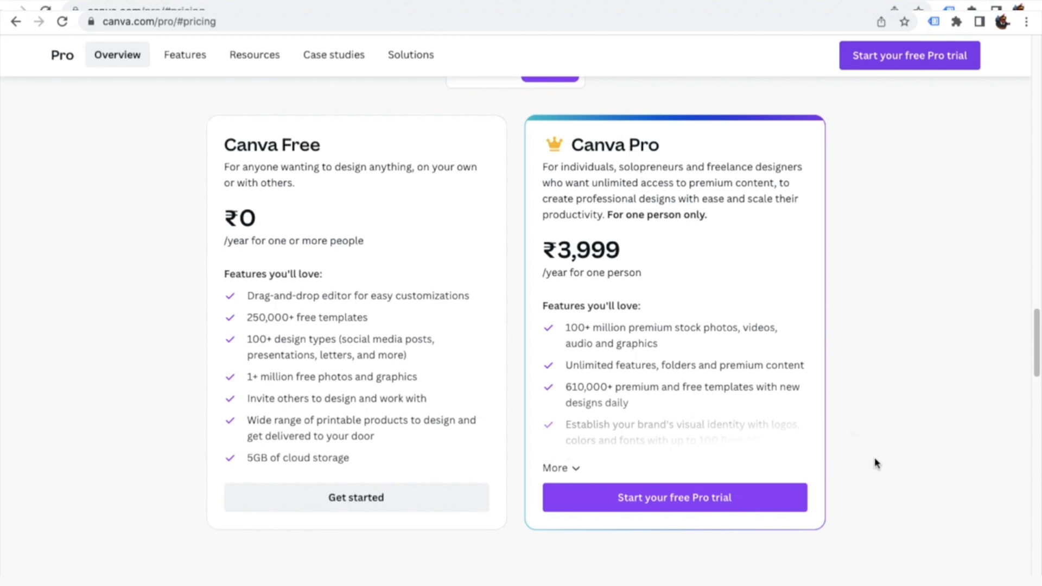
Try to start the free Canva Pro trial from the pricing cards and dismiss the resulting dialog
click(702, 511)
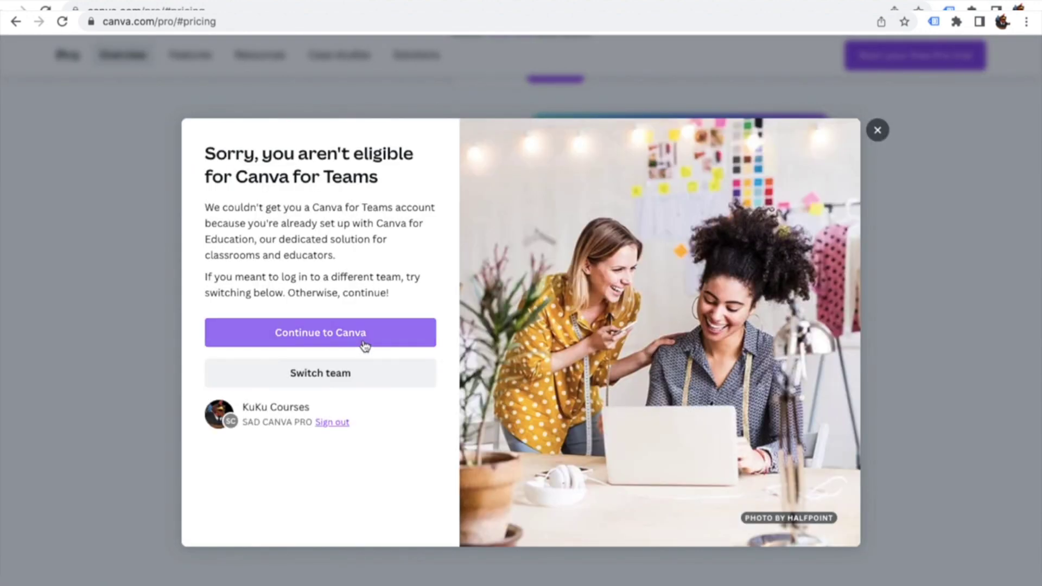
click(880, 129)
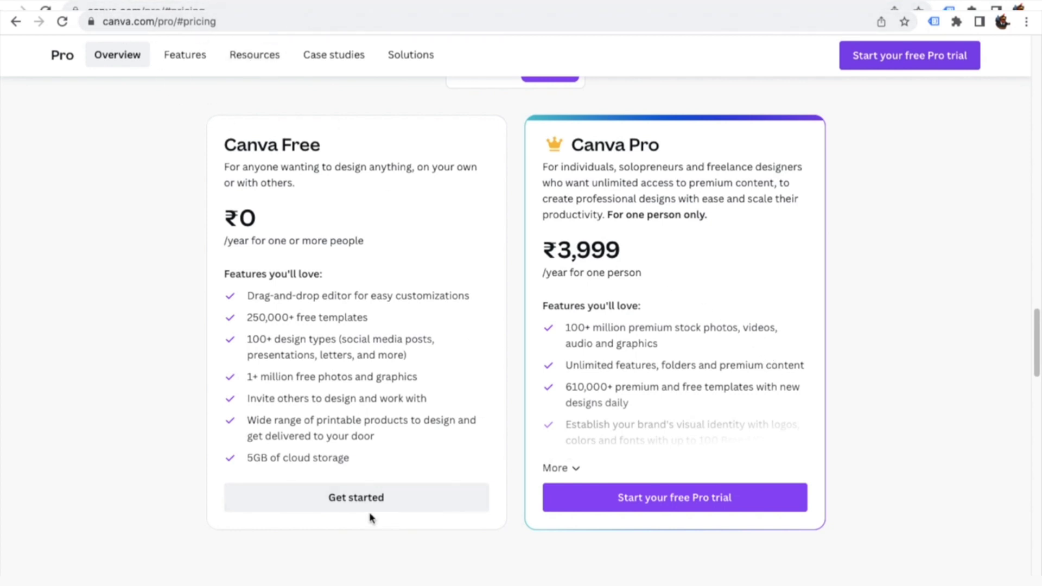
Go to the Canva home page and create a blank YouTube Video design from the video formats
click(72, 1)
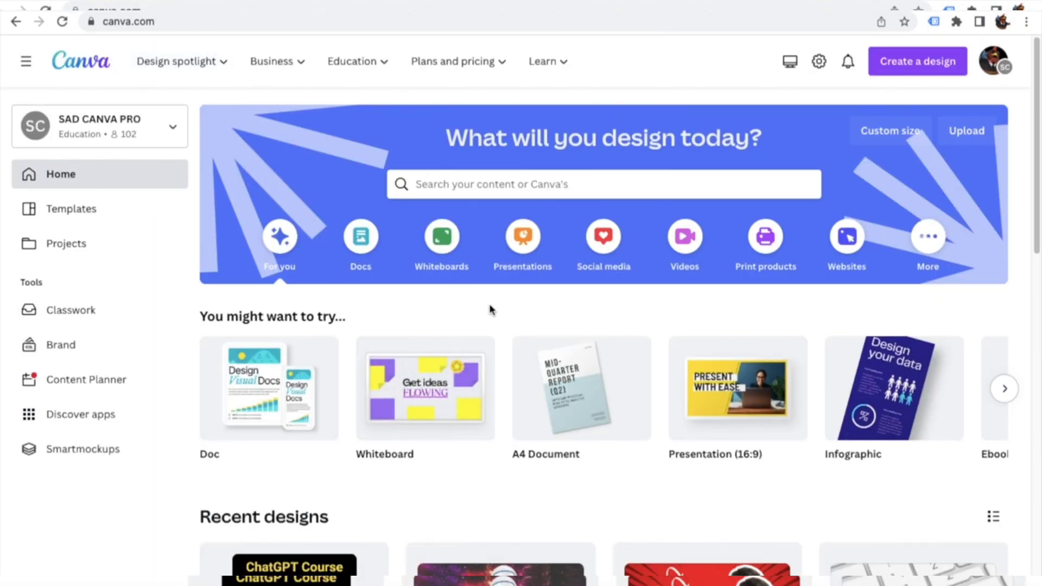
click(685, 237)
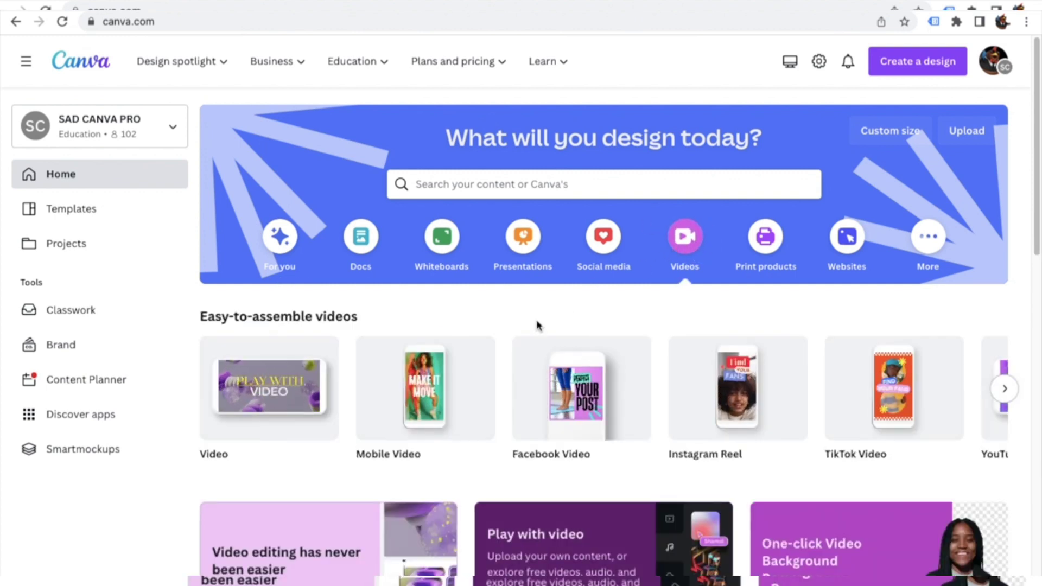
scroll(652, 391, right, 5)
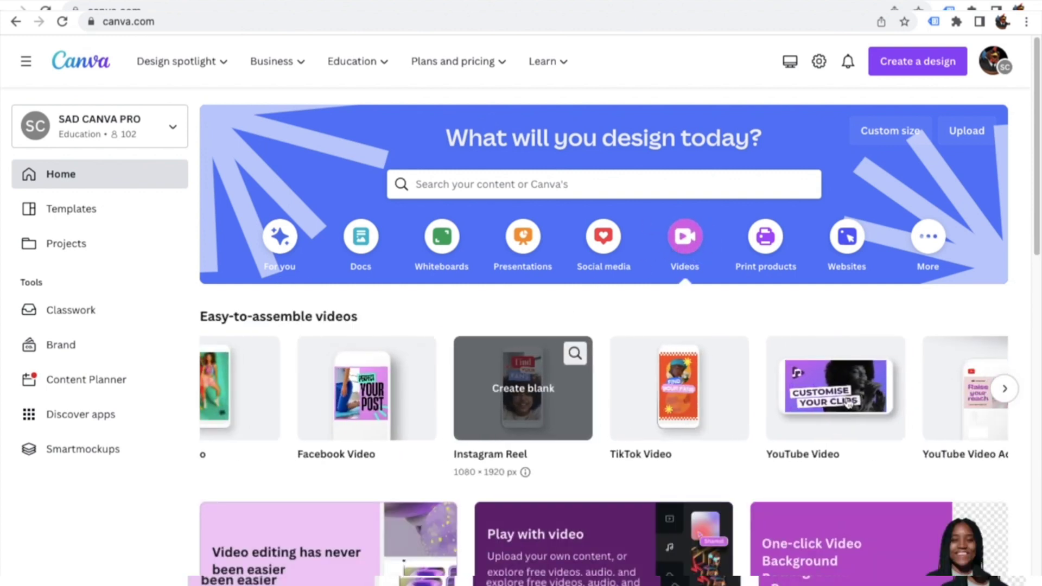
mouse_move(794, 392)
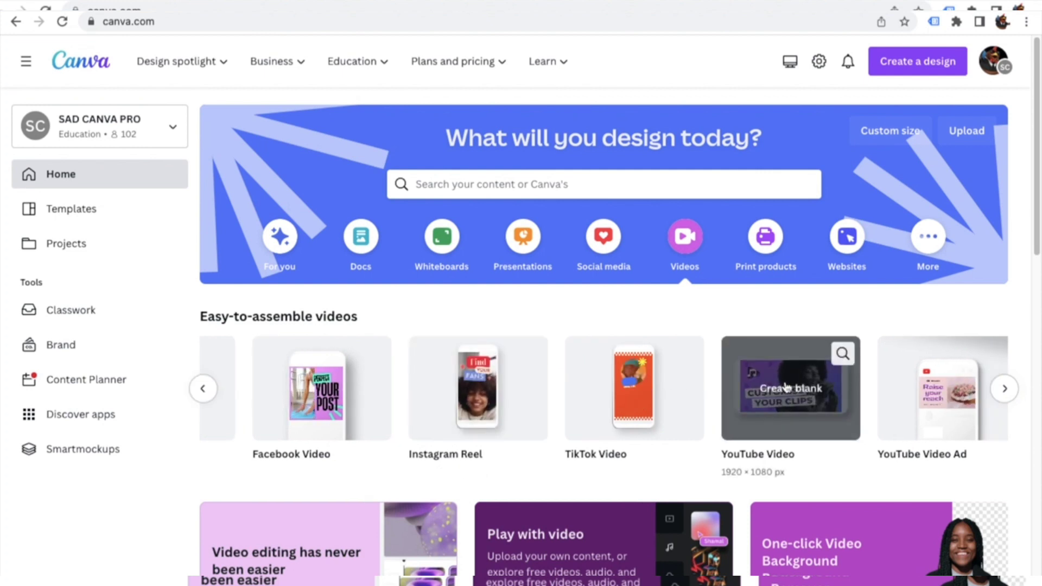
click(788, 387)
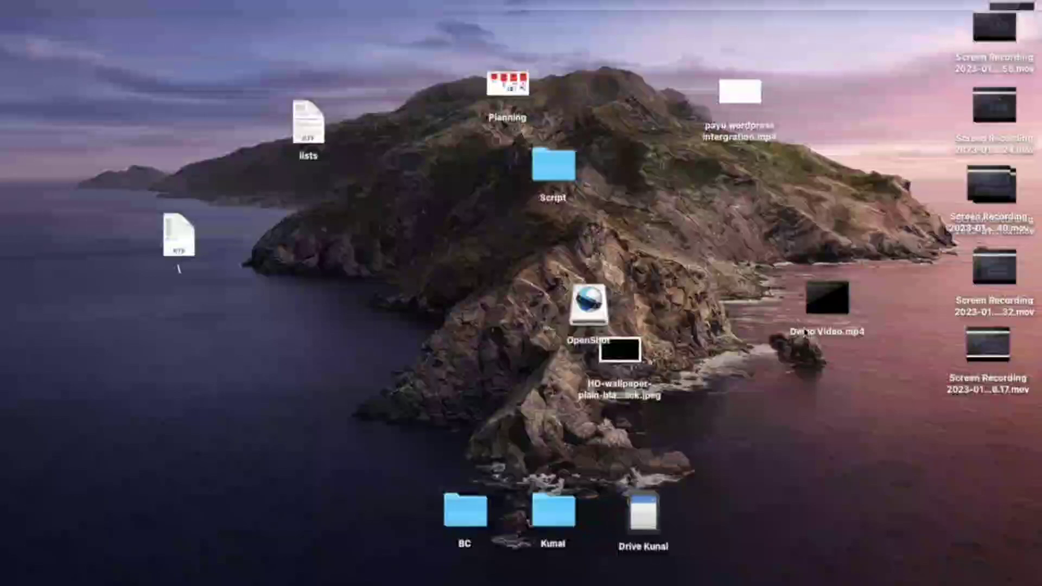
Upload Demo Video.mp4 from the computer and place it on the blank page
click(807, 334)
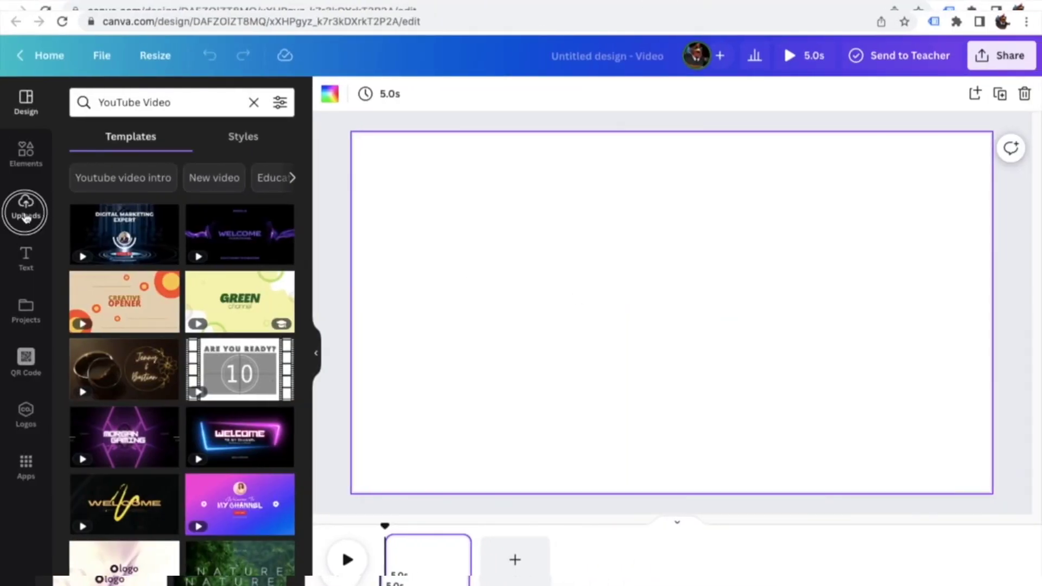
click(26, 215)
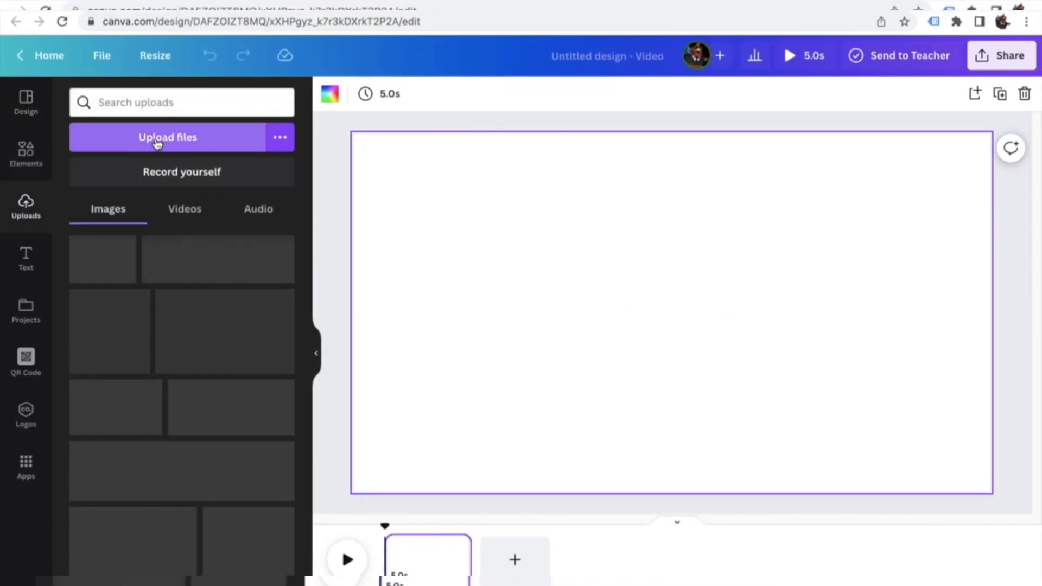
click(158, 139)
double_click(589, 76)
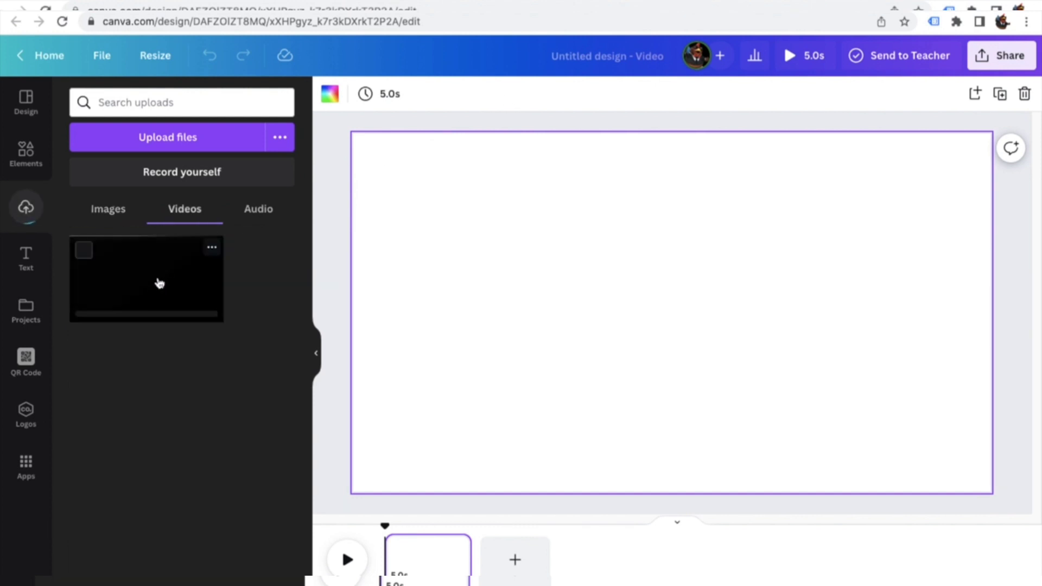
click(150, 275)
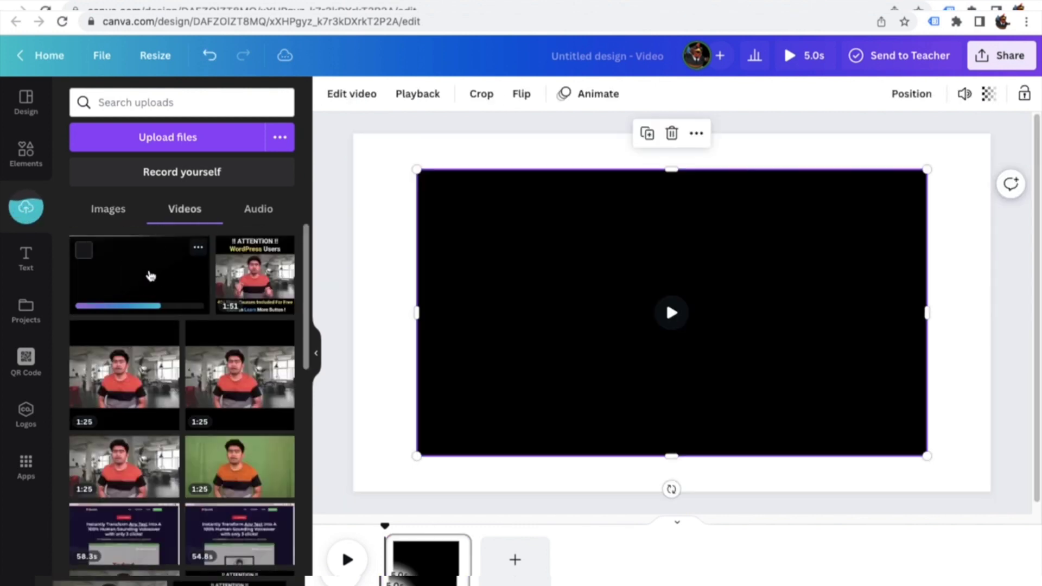
Set the placed video as the page background and preview the playback briefly
click(26, 153)
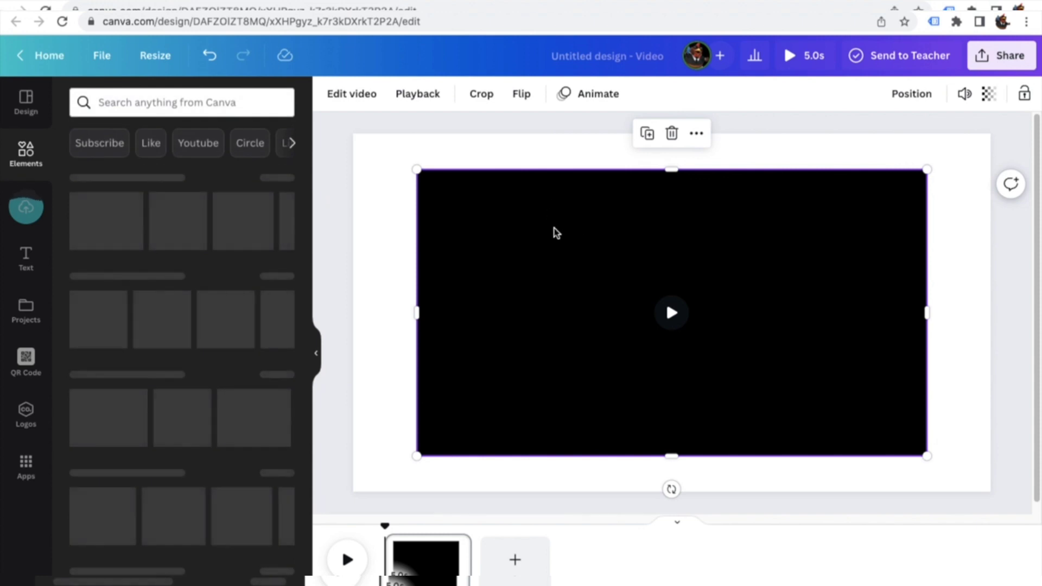
right_click(595, 242)
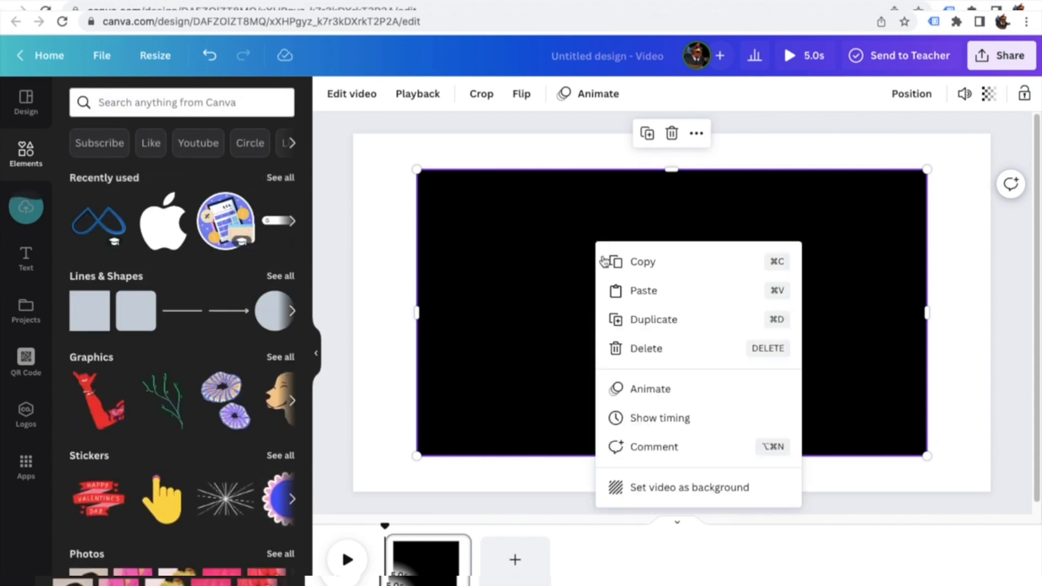
click(683, 487)
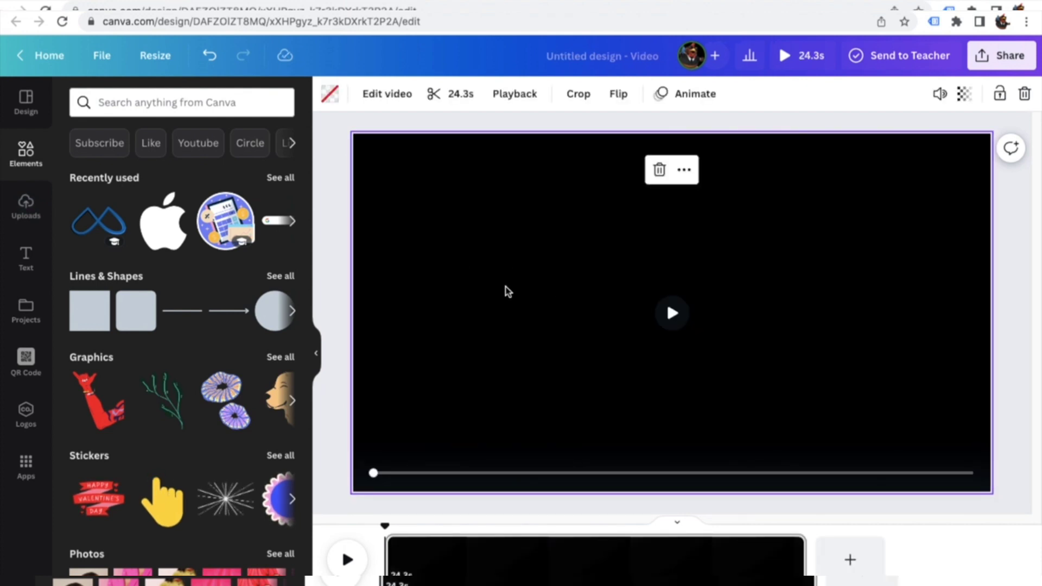
click(341, 226)
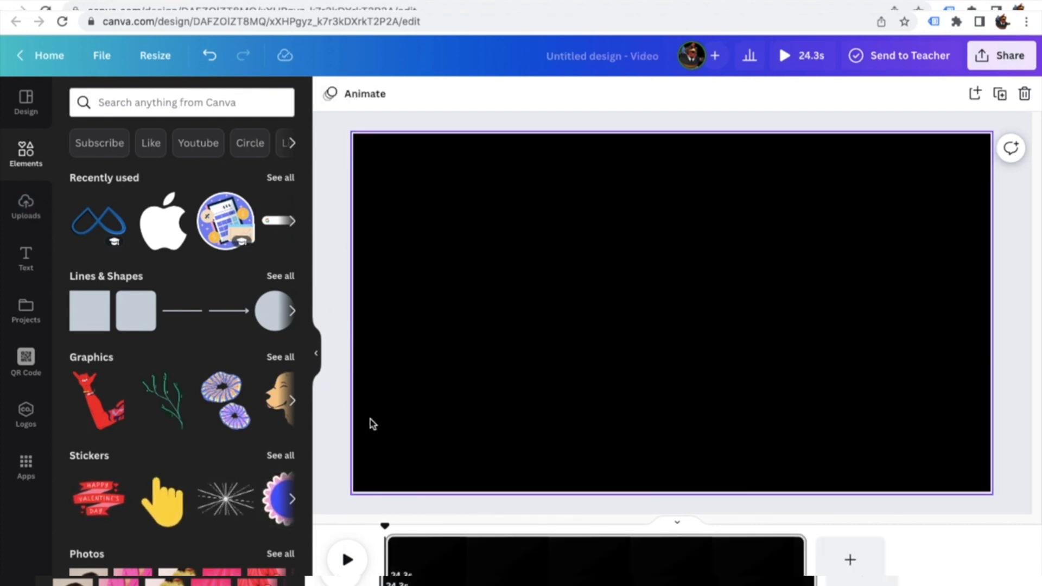
click(348, 560)
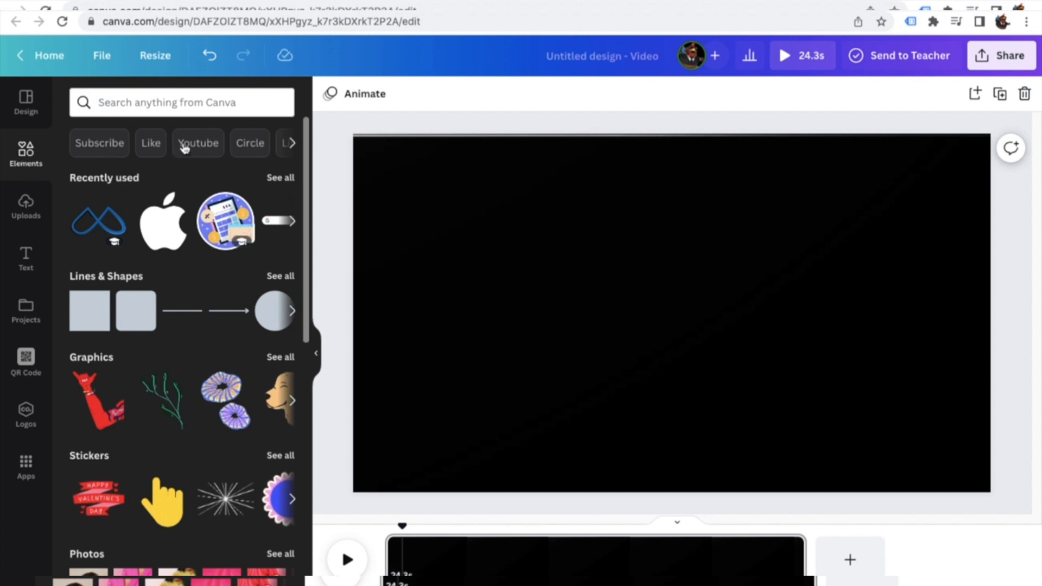
Search elements for "hi", add the waving blonde woman "hello" graphic, and place it at the page's lower edge, left of centre
click(183, 102)
text(hi)
key(Return)
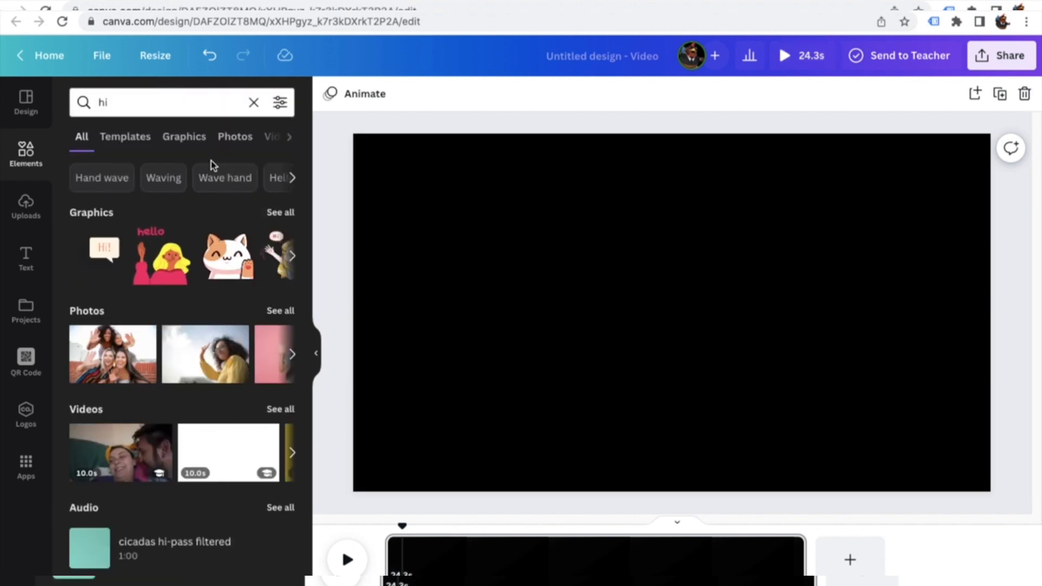
click(176, 139)
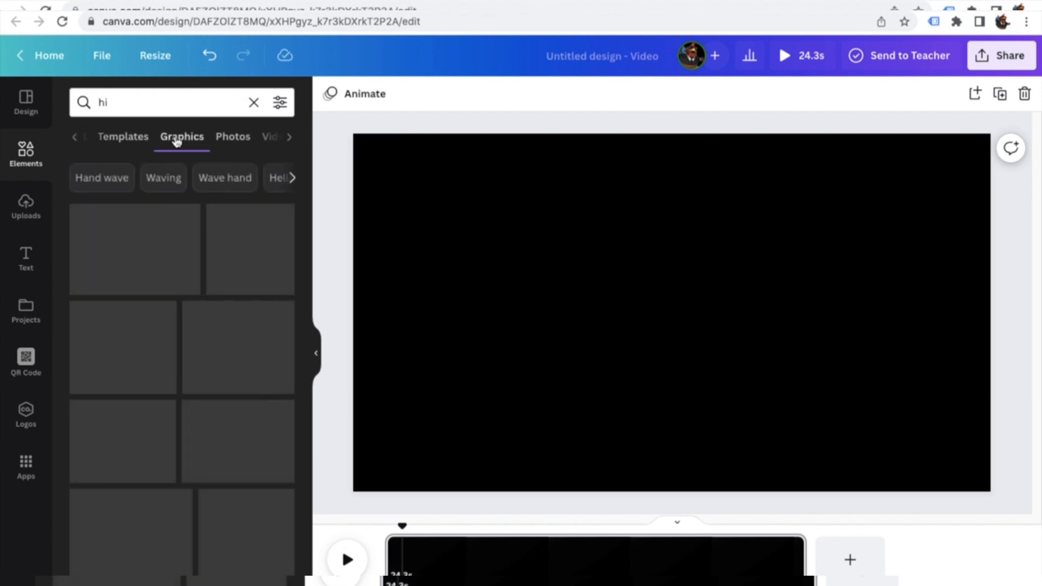
click(182, 236)
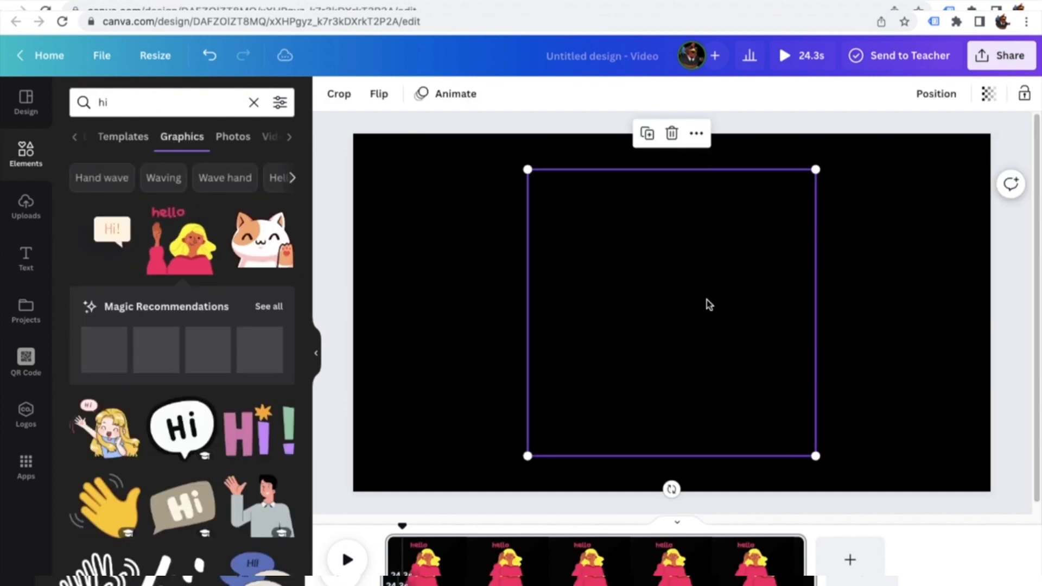
drag(773, 280, 633, 314)
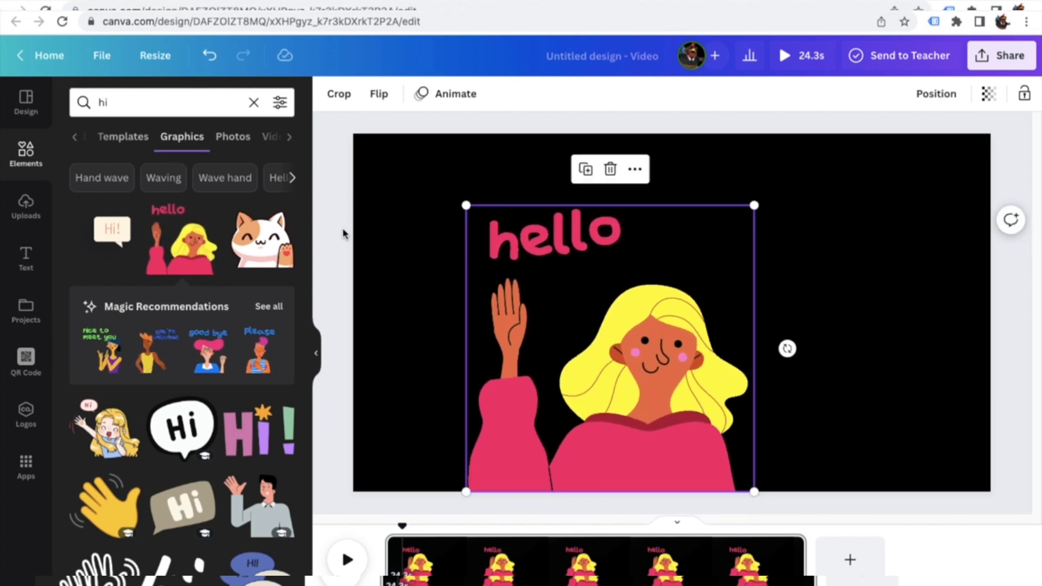
Enlarge the "hello" woman graphic to nearly full page height and move it towards the page's left side
click(26, 207)
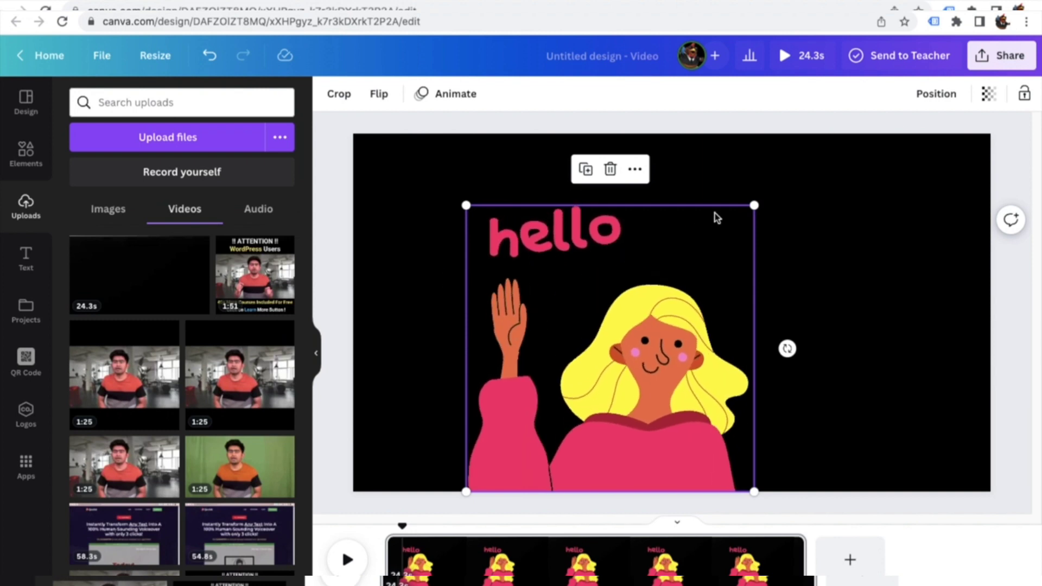
drag(759, 205, 837, 175)
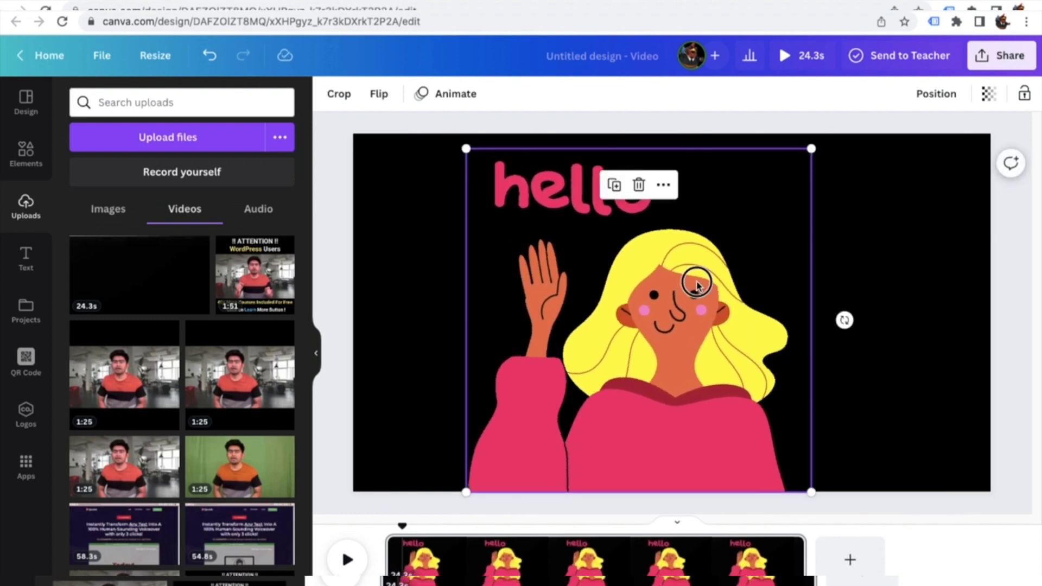
drag(694, 281, 615, 287)
click(365, 228)
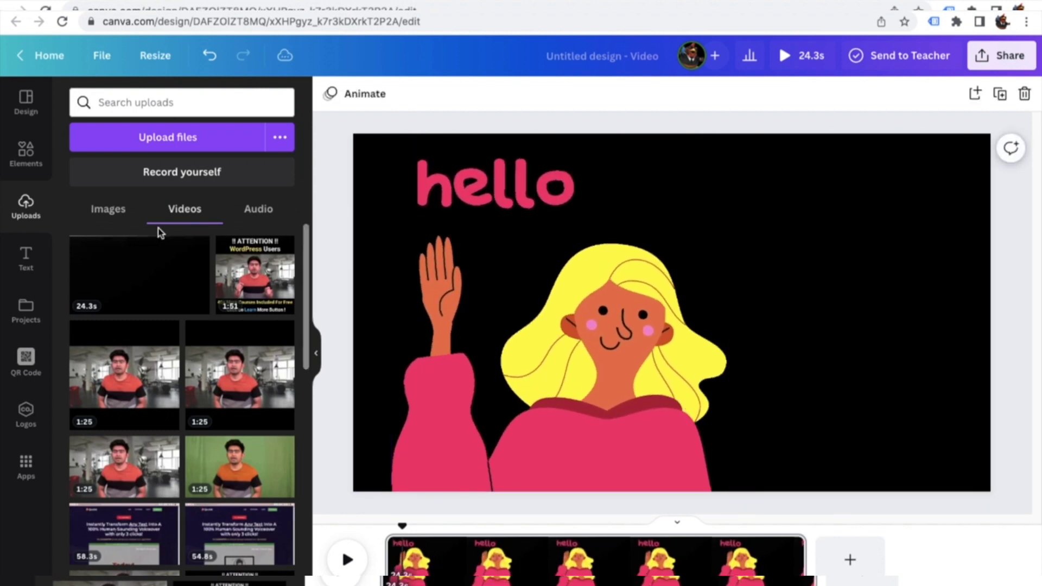
Add a subheading text to the page reading "Make Money" and, on a second line, "With Affiliate Marketing"
click(16, 262)
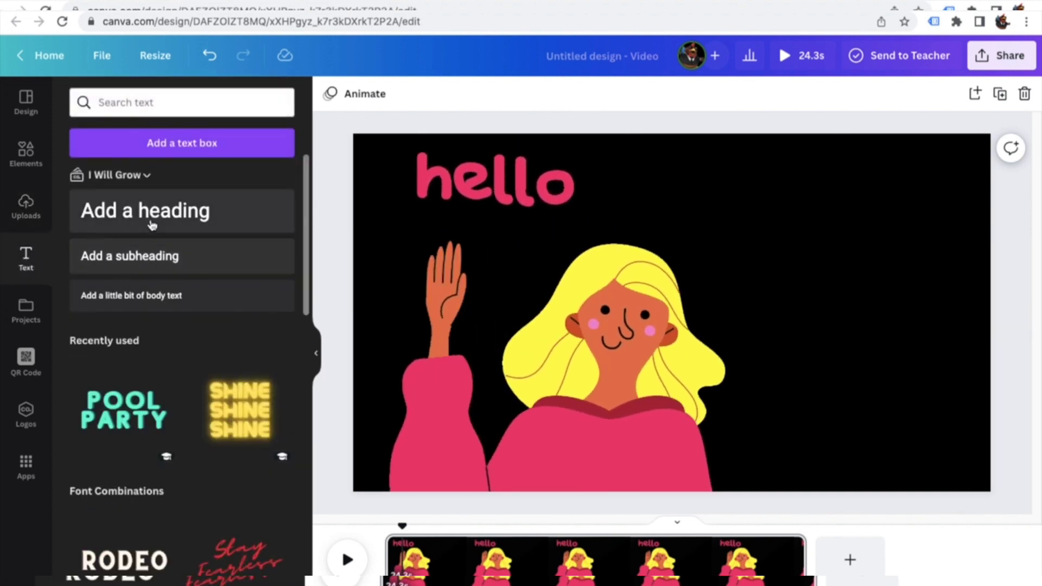
drag(151, 266, 503, 268)
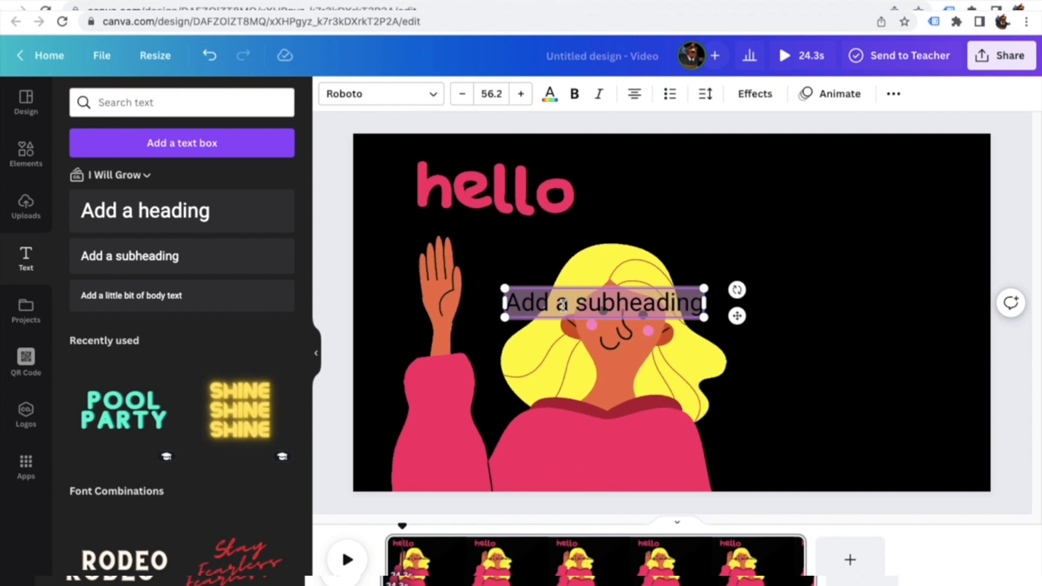
text(Make Money)
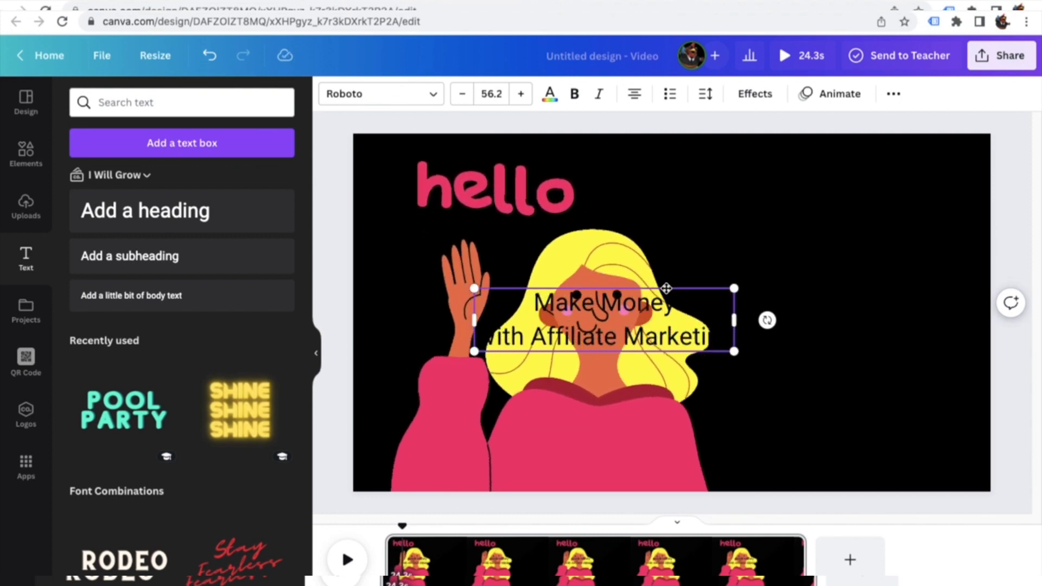
Format the "Make Money With Affiliate Marketing" text as bold, white, left-aligned and size 49.3, placed in the page's upper right area
click(647, 312)
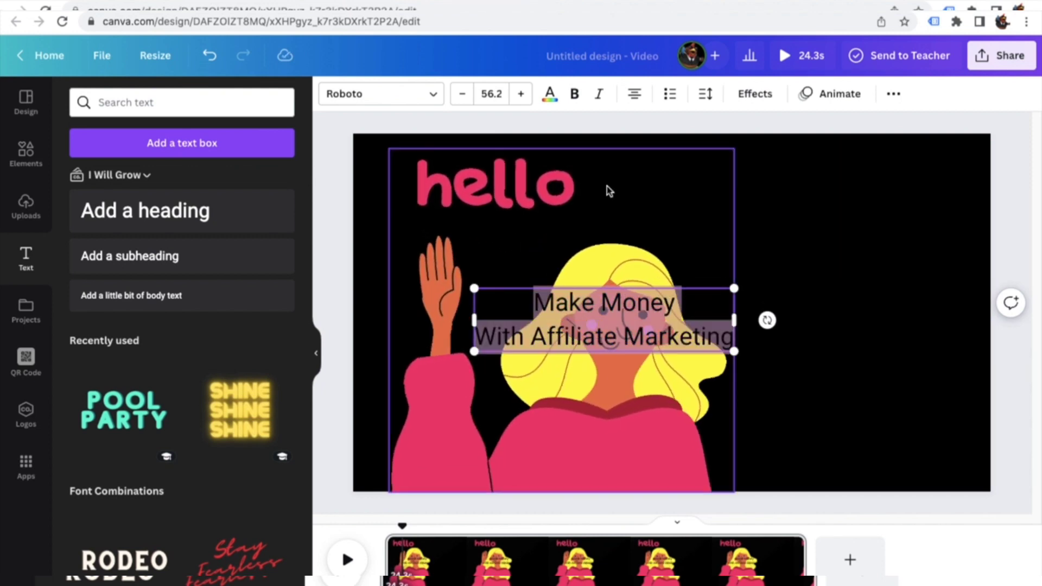
click(574, 98)
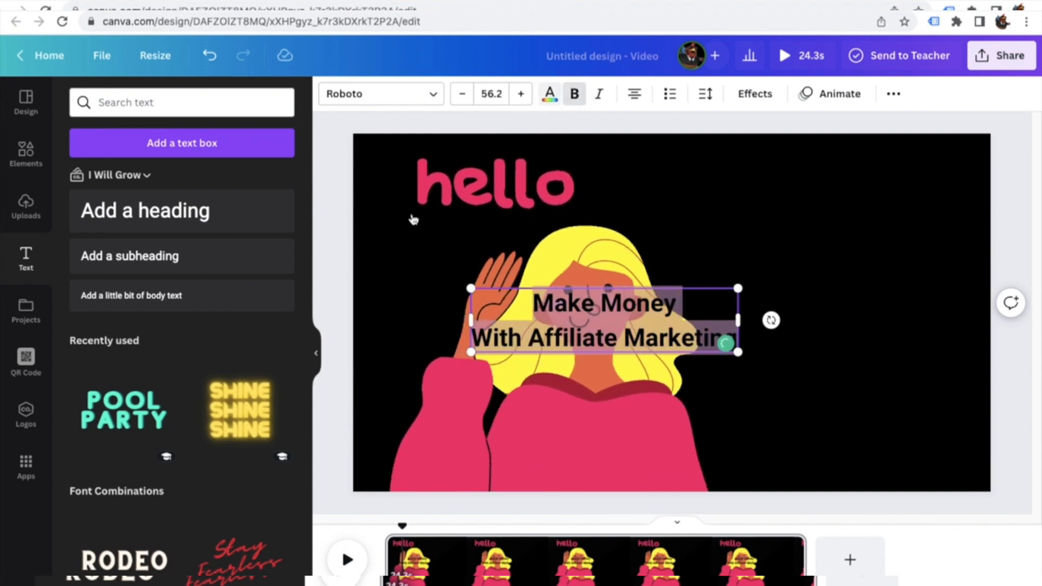
click(280, 341)
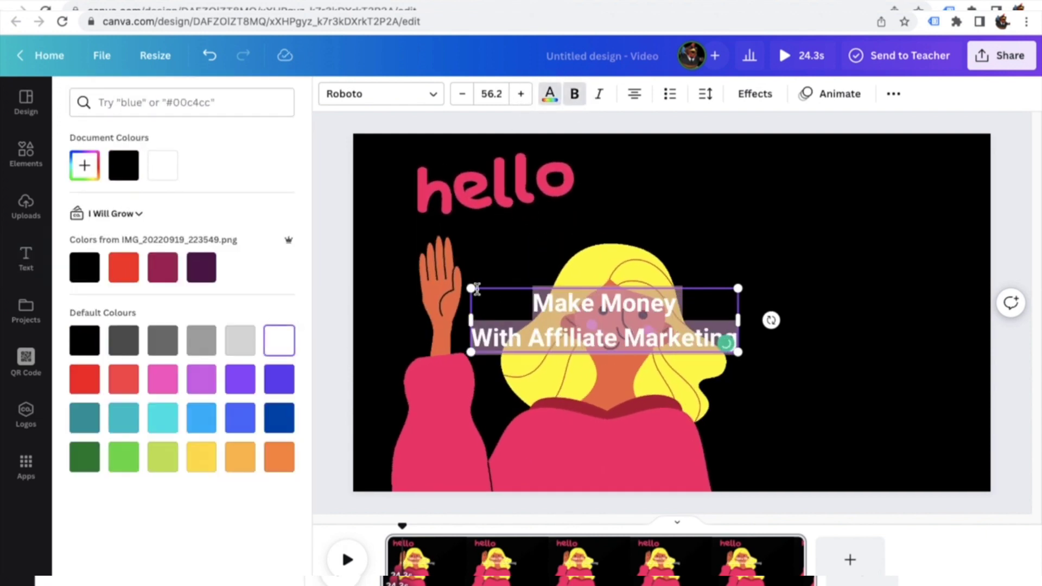
drag(500, 302, 505, 298)
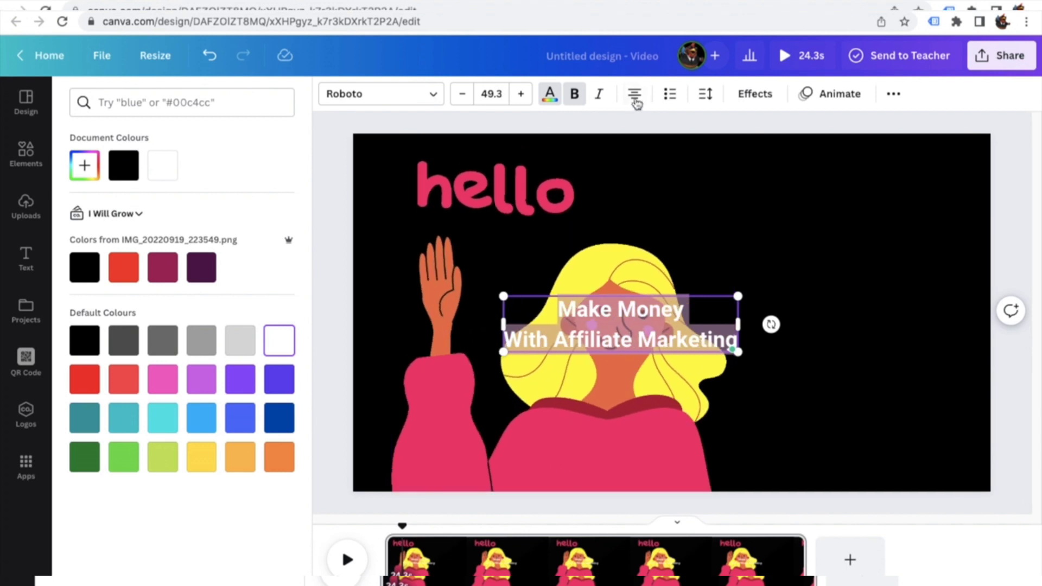
click(344, 275)
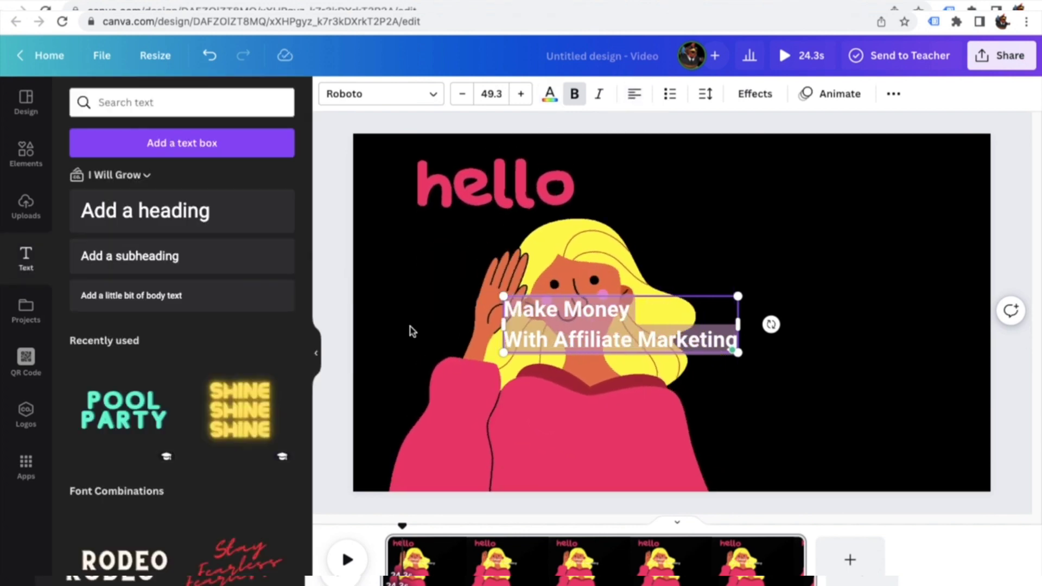
drag(615, 315, 832, 201)
Search elements for "money", add the animated falling banknotes, and enlarge them to full page height over the page's right side
click(26, 154)
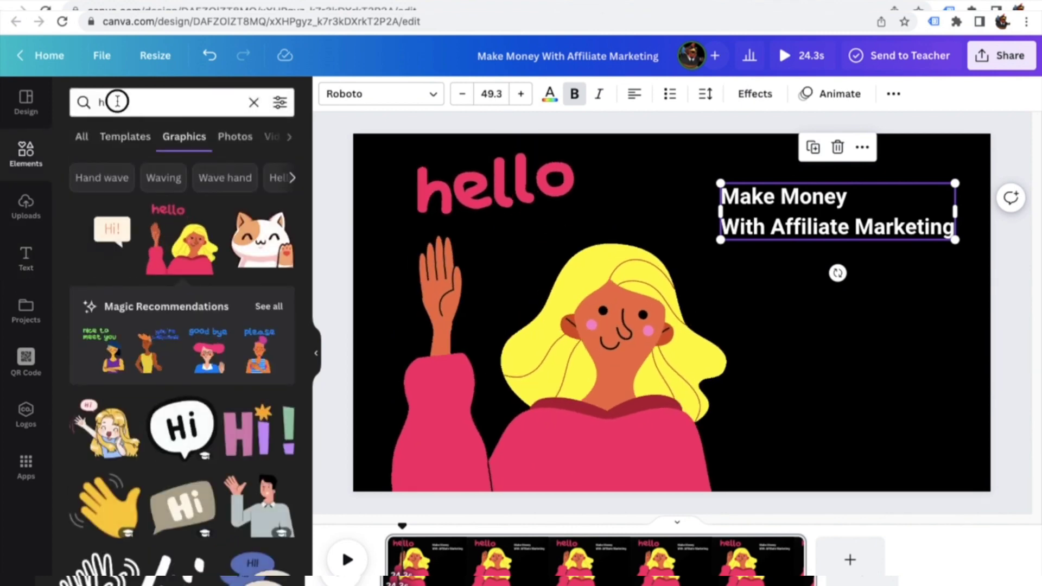
click(118, 101)
text(money)
key(Return)
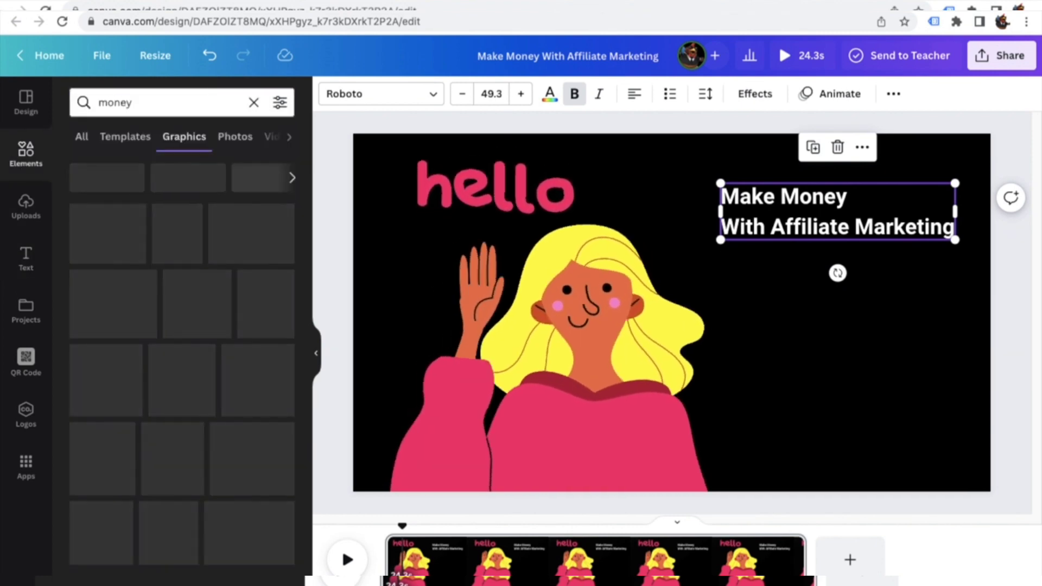
click(259, 469)
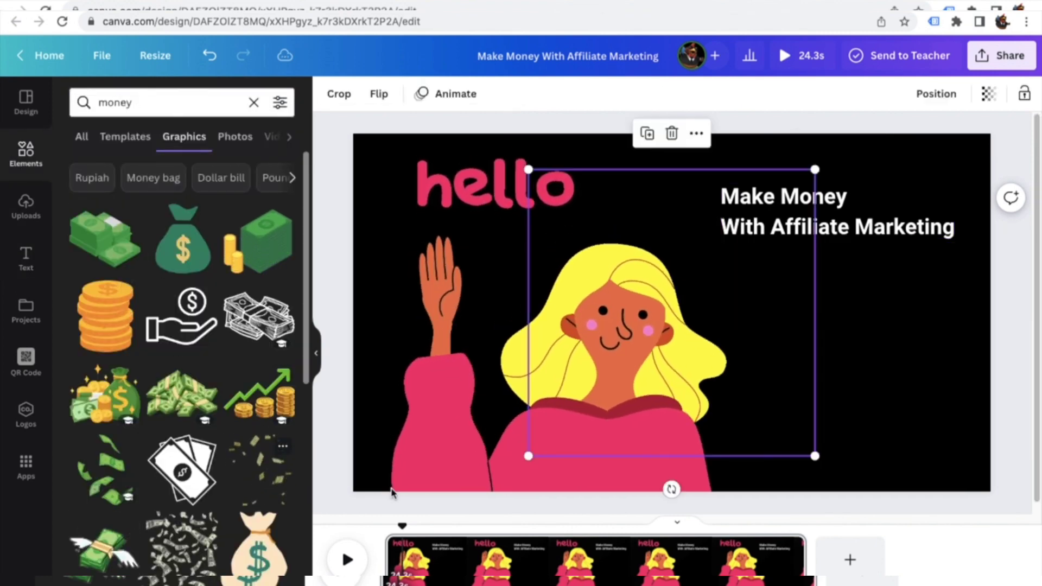
drag(705, 366, 880, 329)
drag(701, 421, 638, 467)
click(735, 129)
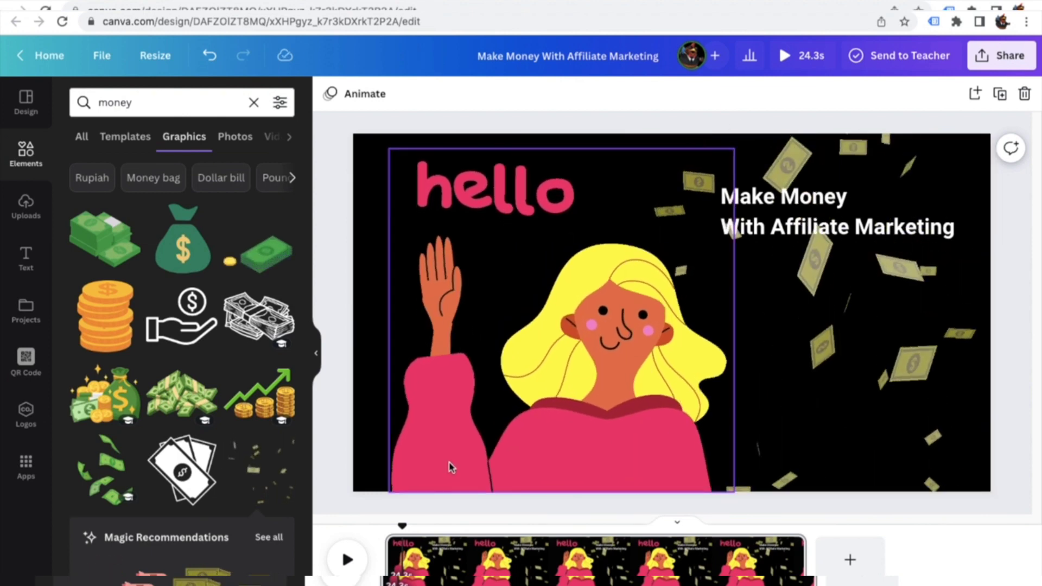
drag(400, 530, 574, 527)
drag(624, 527, 436, 525)
right_click(436, 557)
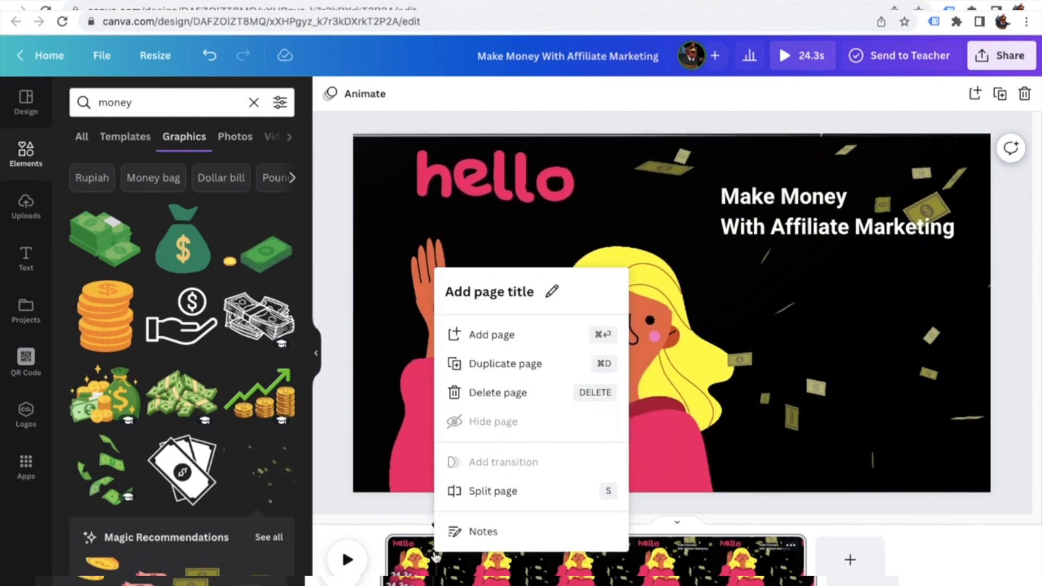
click(394, 519)
Play the video from the start and split the page at about 0.9 s
drag(437, 525, 383, 525)
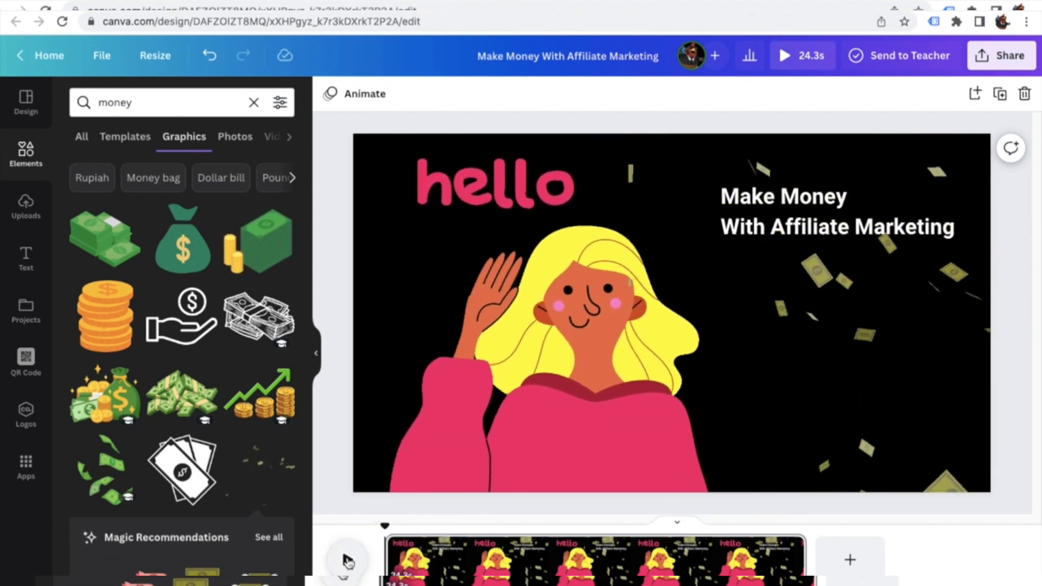
click(349, 561)
click(349, 560)
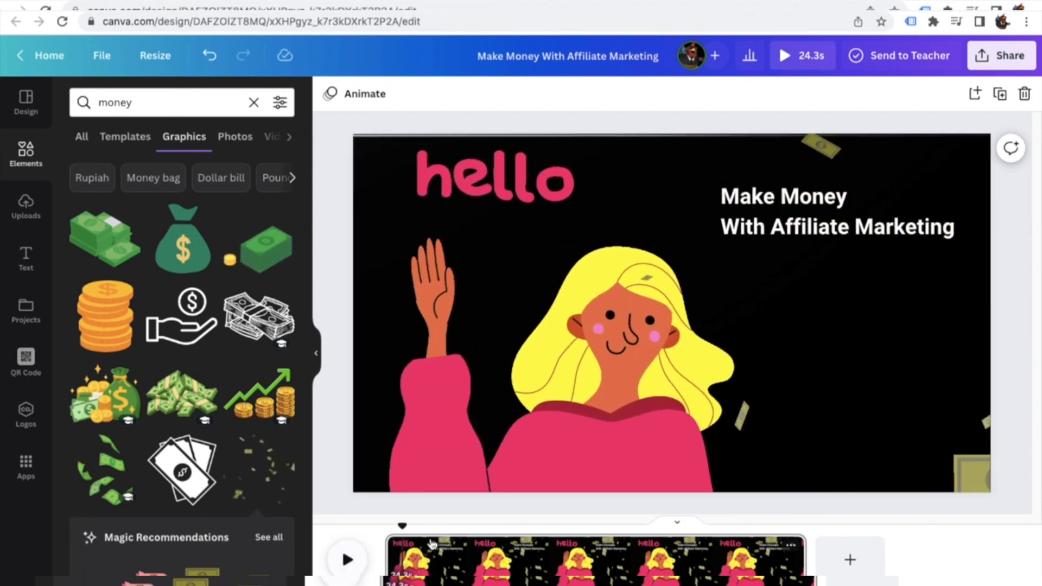
right_click(403, 555)
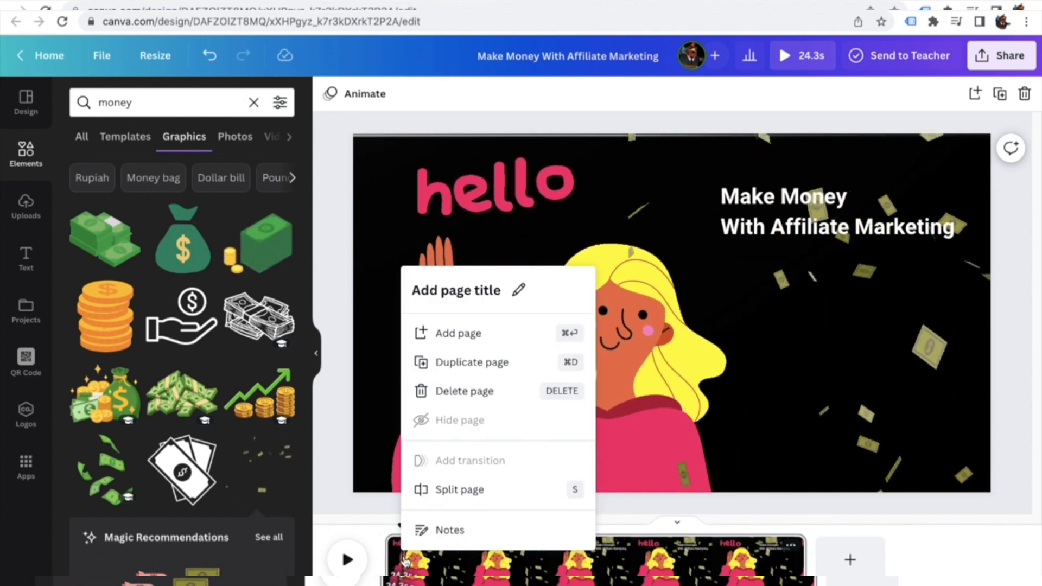
click(453, 497)
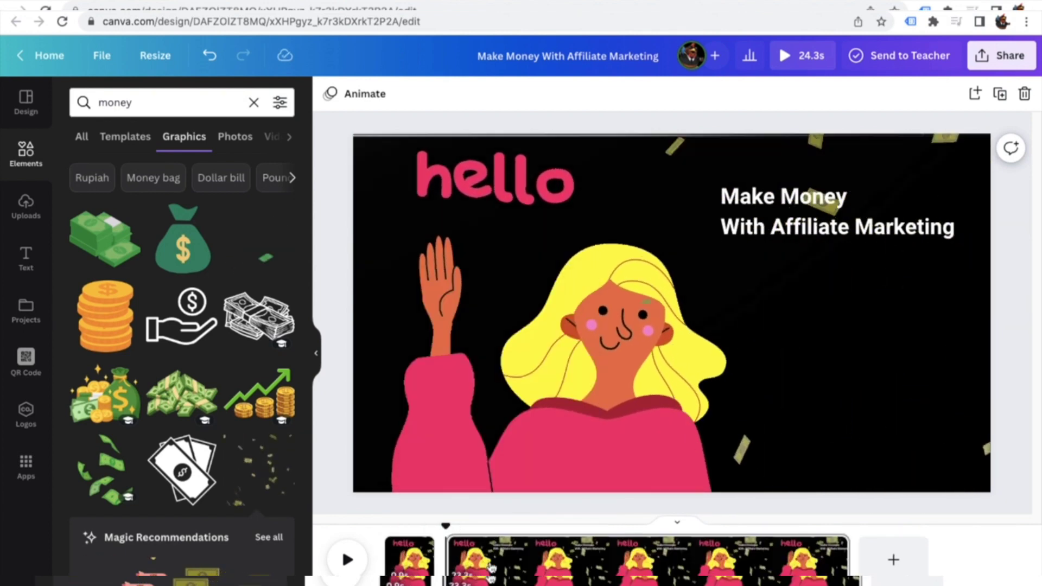
Delete the "hello" woman, the affiliate marketing text and the falling banknotes from the second page, keeping its background video
click(477, 193)
click(750, 288)
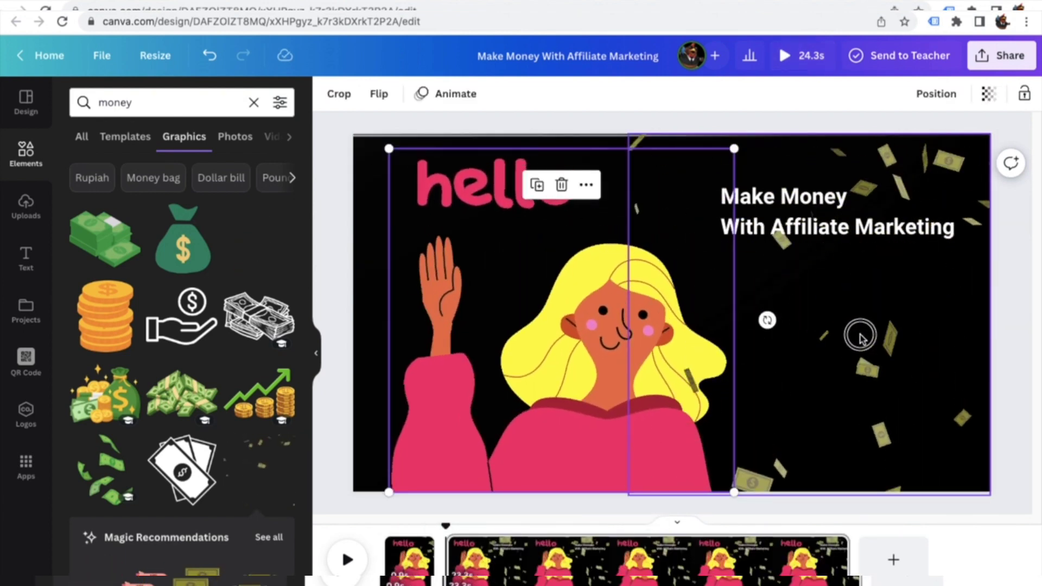
key(Delete)
click(773, 216)
key(Delete)
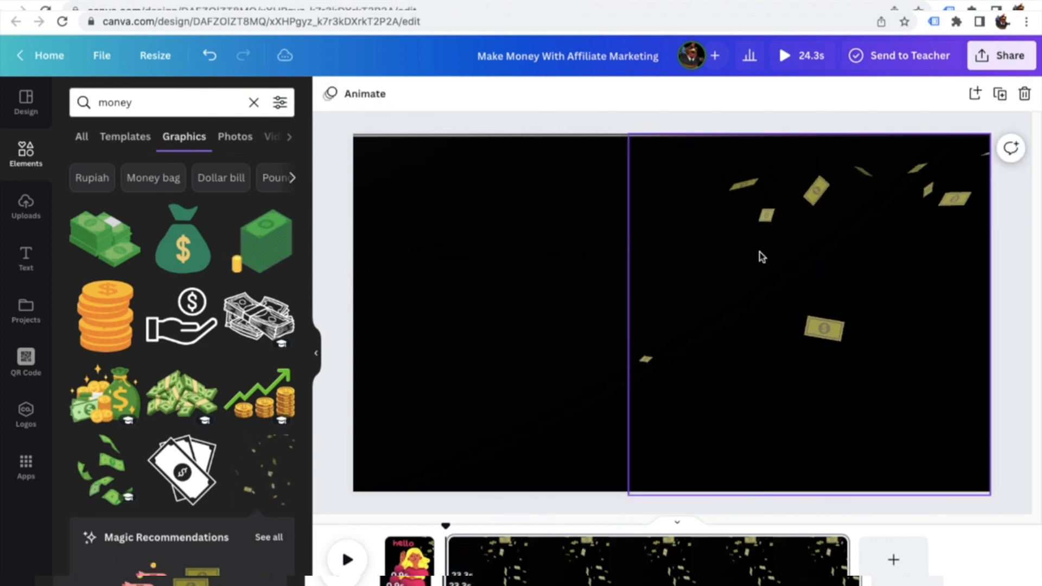
click(748, 269)
key(Delete)
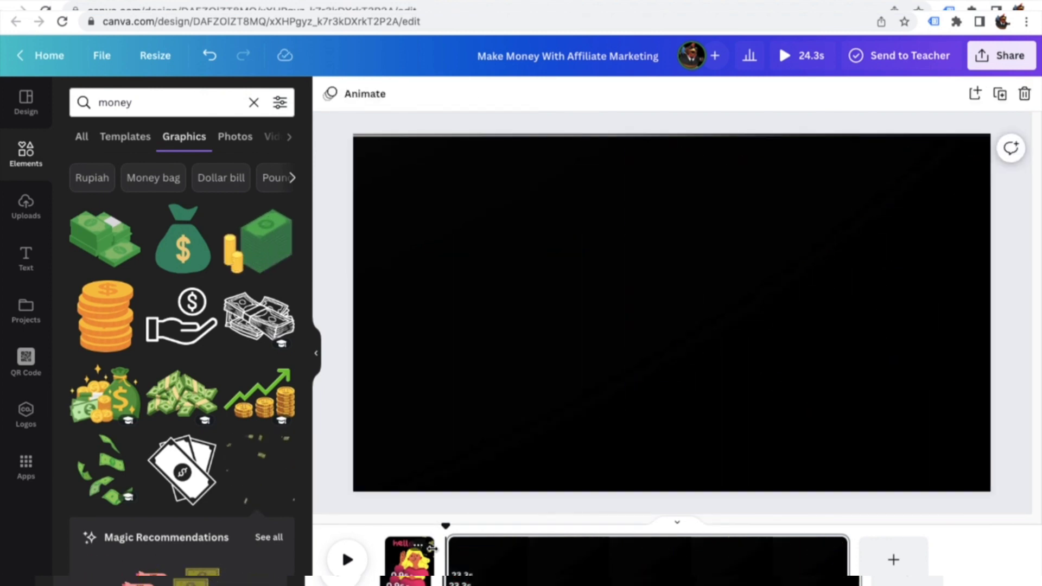
Preview the second page from its beginning and split it after about 1.0 s
click(414, 566)
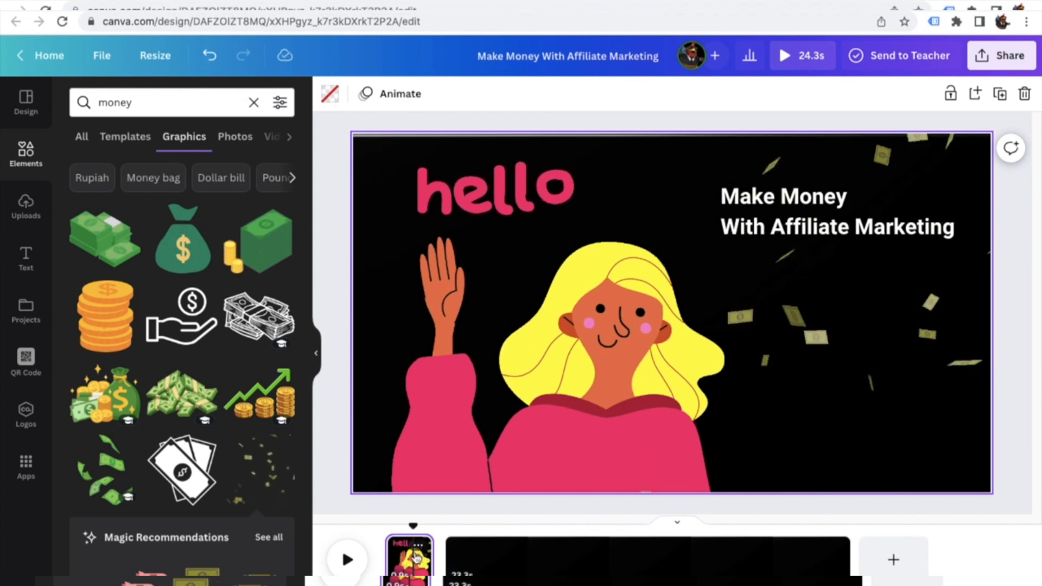
drag(414, 527, 445, 525)
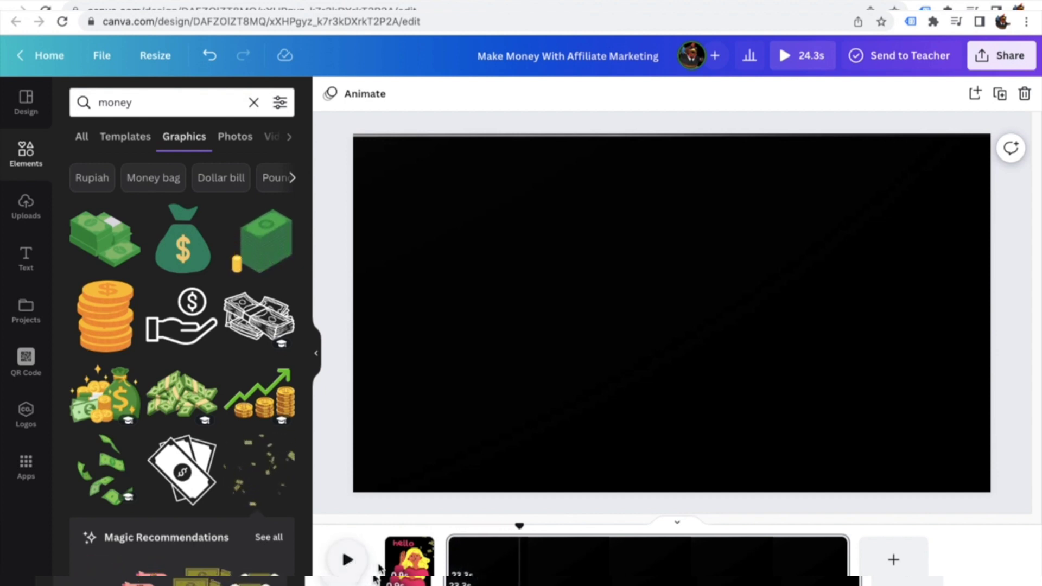
drag(471, 525, 443, 524)
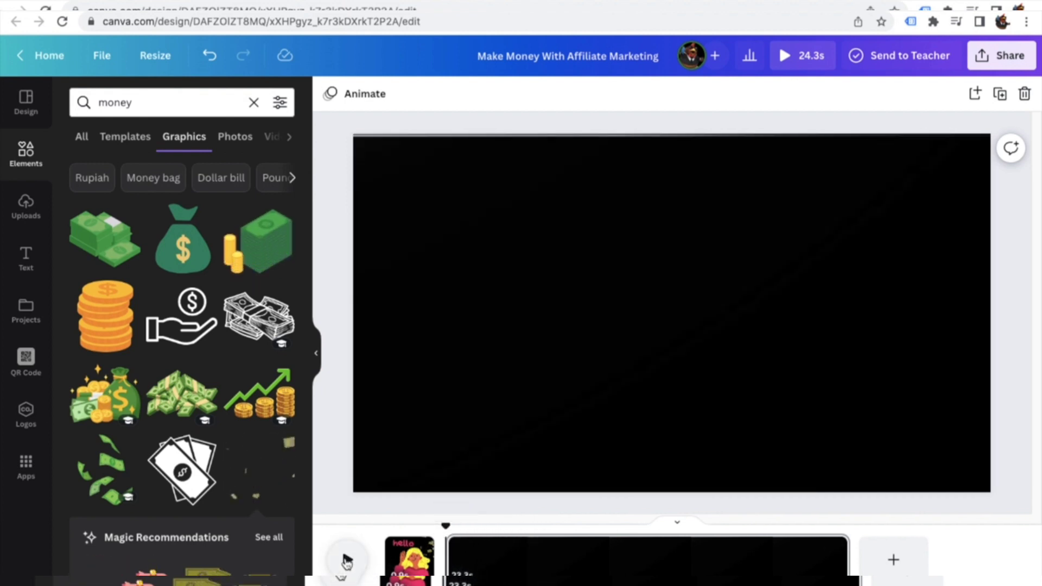
right_click(463, 562)
click(510, 496)
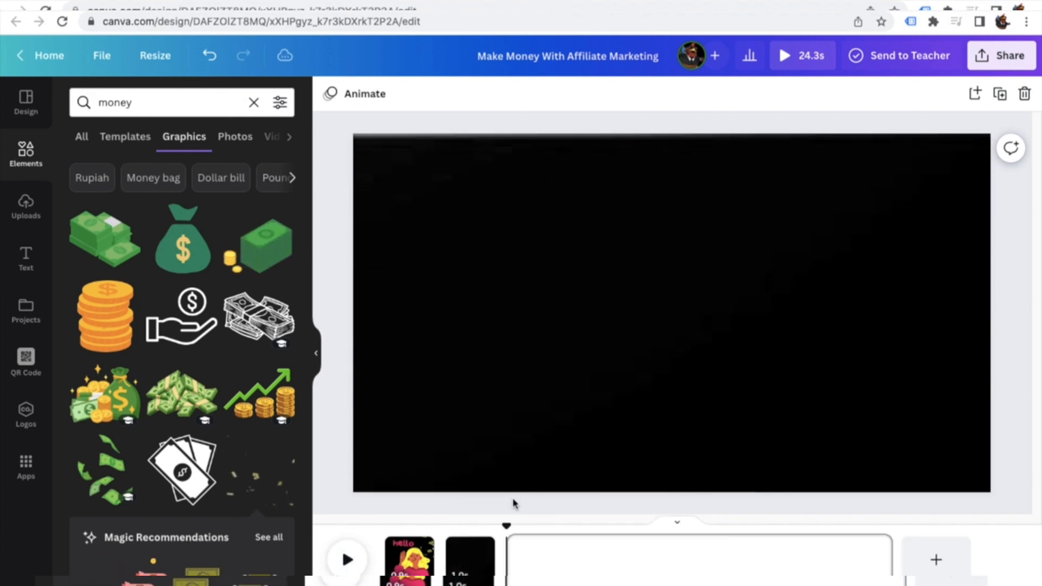
Search elements for "video" and add the animated REC camera frame to the 1.0 s second page
click(468, 567)
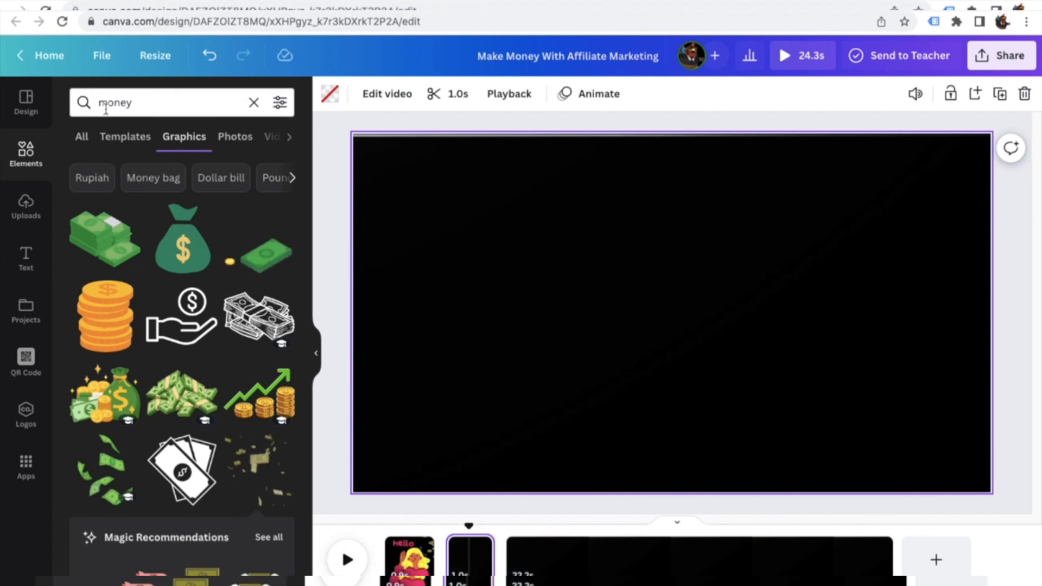
double_click(106, 105)
text(vid)
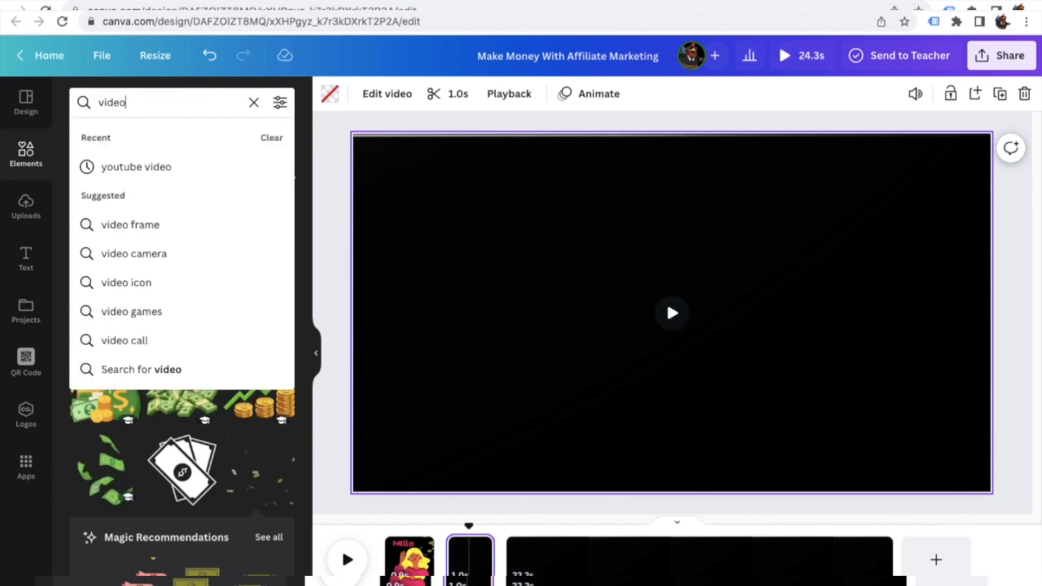
text(eo)
key(Return)
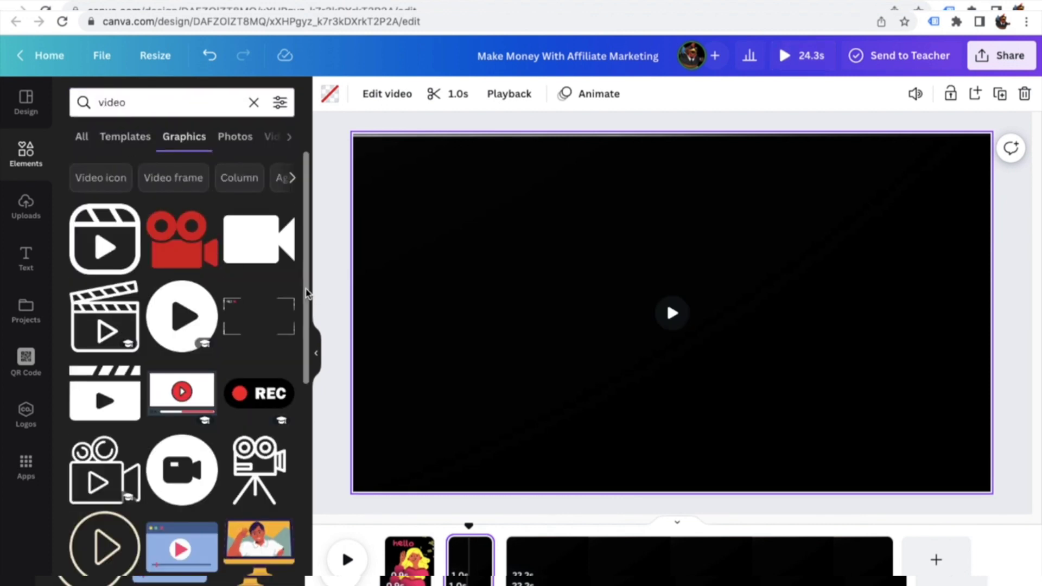
scroll(307, 294, down, 2)
click(229, 259)
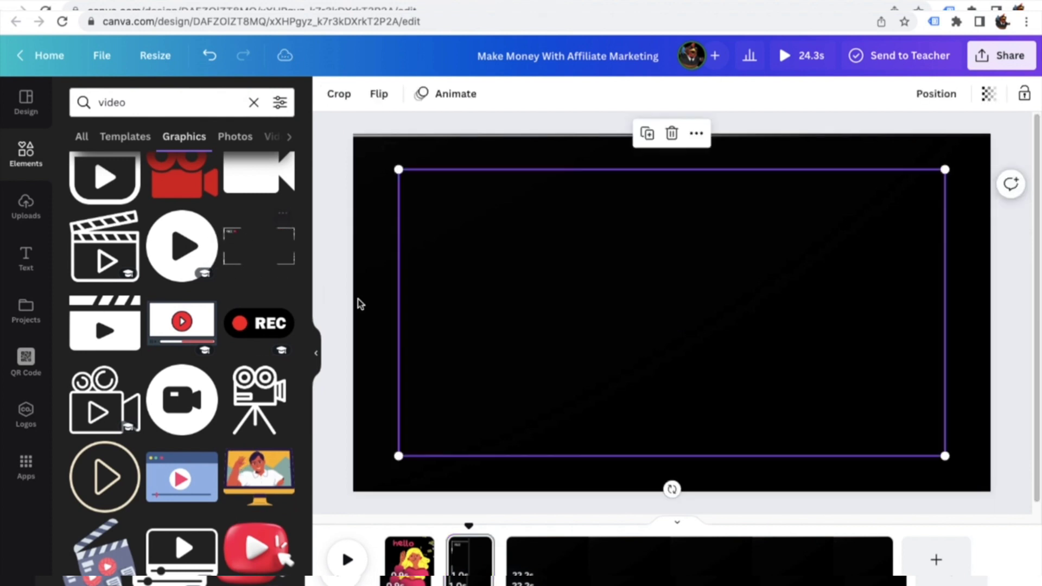
Enlarge the REC camera frame to almost the full page size and centre it on the page
drag(713, 397, 668, 370)
drag(900, 431, 981, 483)
drag(740, 258, 745, 264)
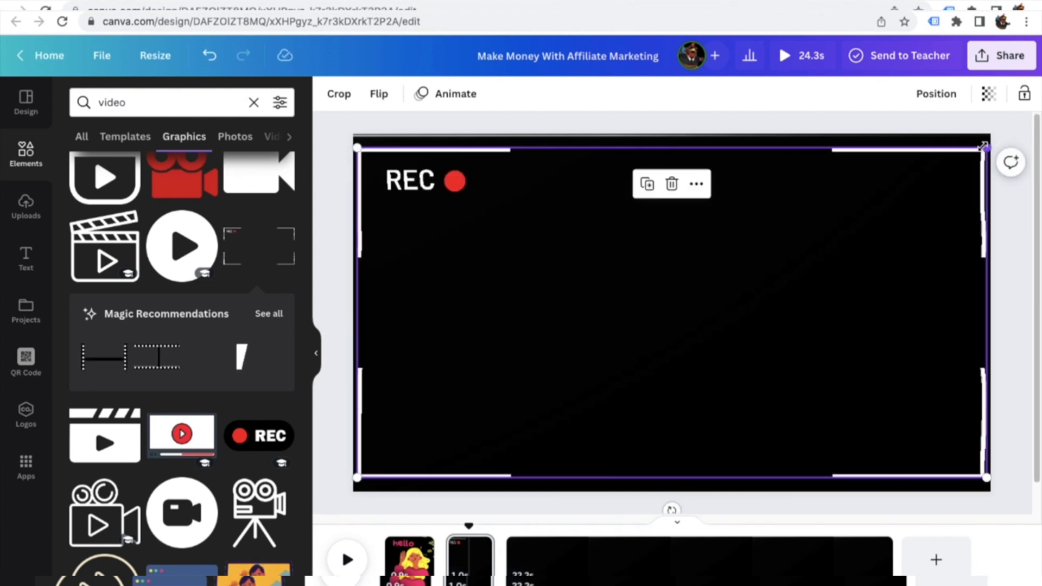
drag(987, 149, 959, 162)
drag(854, 202, 866, 194)
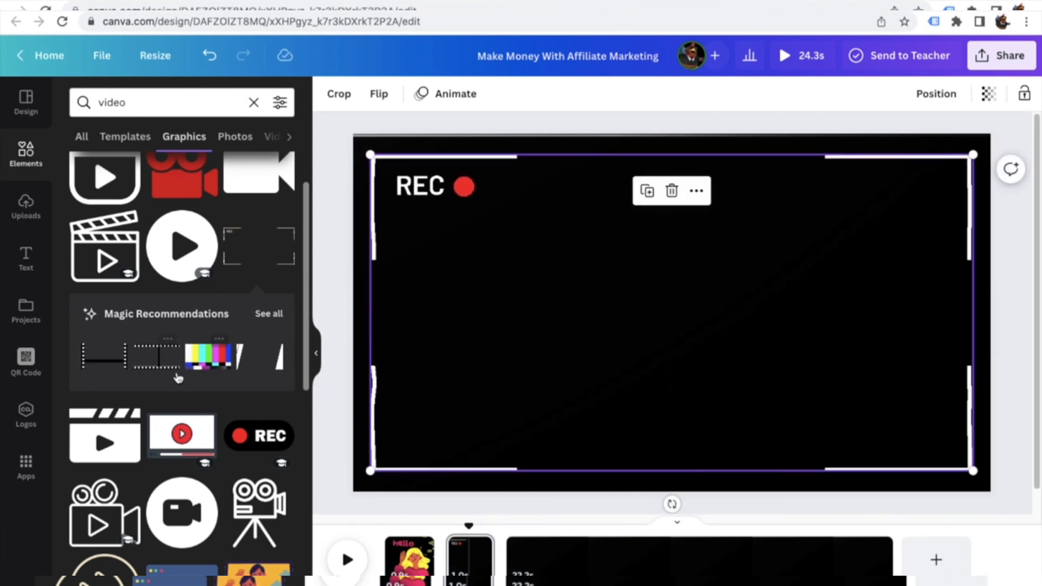
Add the video player graphic with the red play button inside the REC frame, enlarge it and centre it horizontally
scroll(220, 338, up, 1)
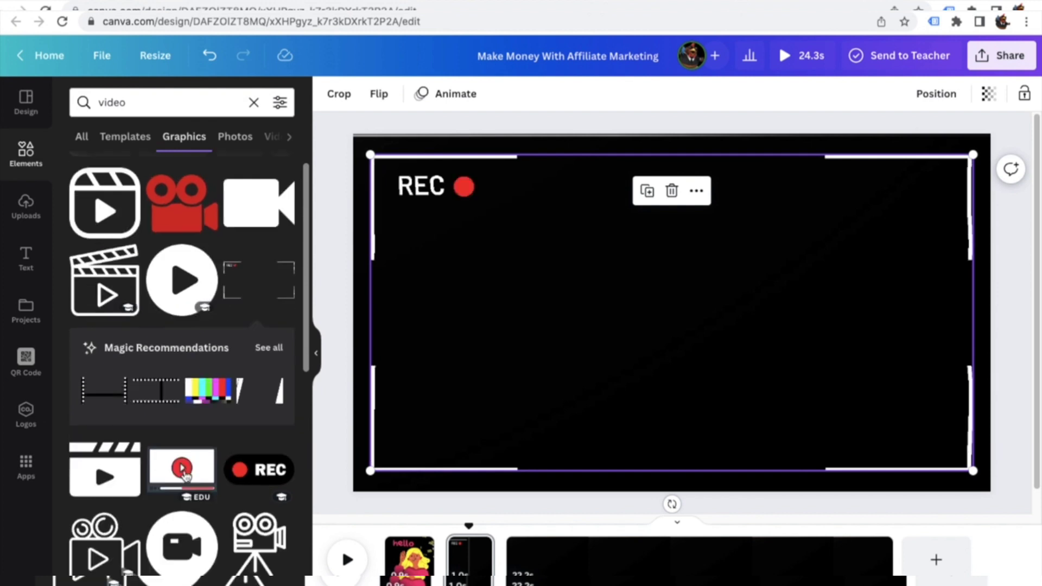
click(185, 473)
drag(671, 310, 628, 331)
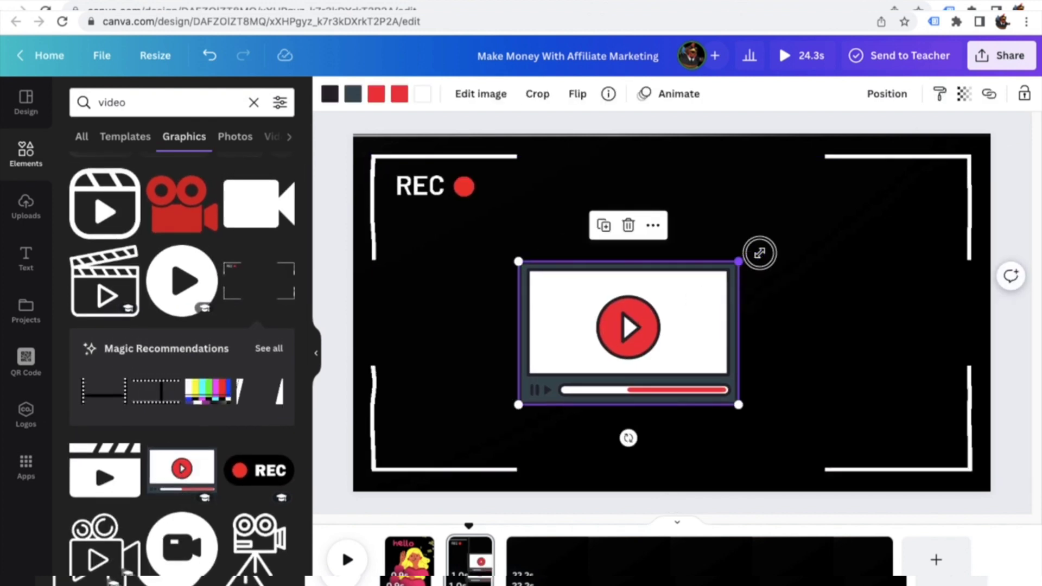
drag(759, 252, 847, 224)
click(340, 291)
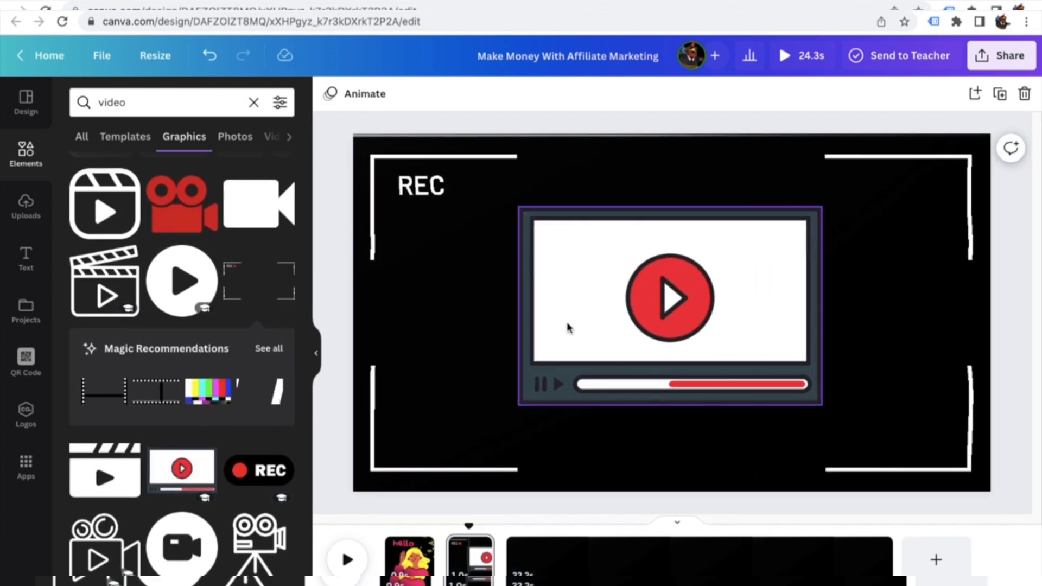
Preview the video from 0.0 s through the first two pages into the third
drag(466, 524, 344, 525)
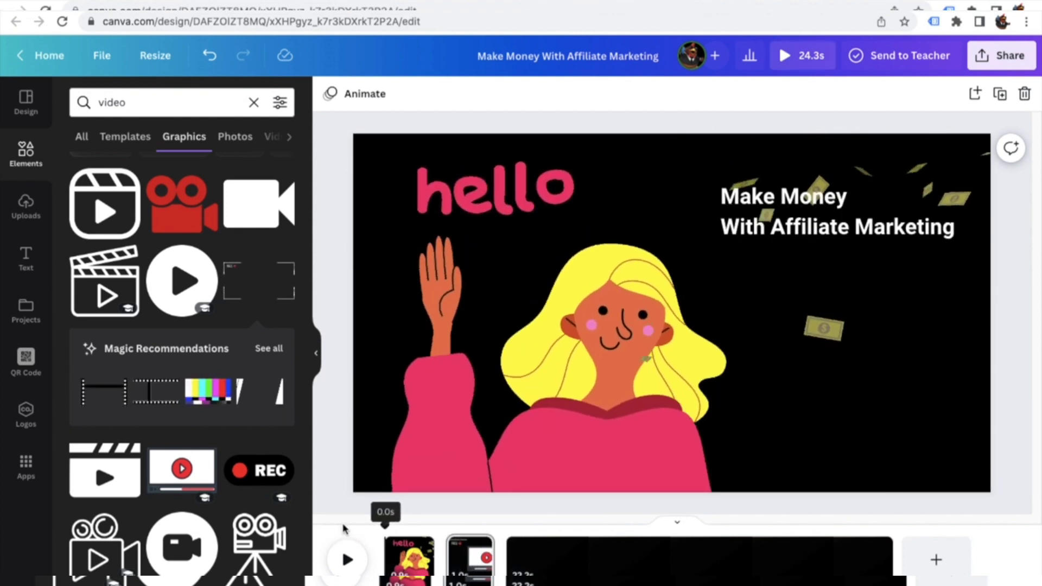
click(346, 559)
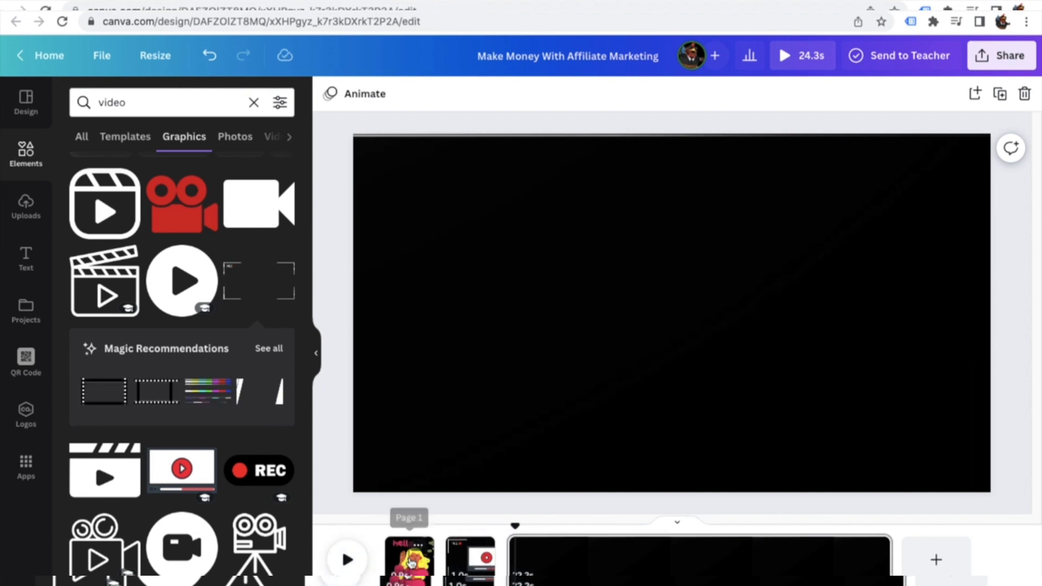
Play the start of the third page to find the cut point and split the page 1.3 s in
click(410, 563)
click(460, 559)
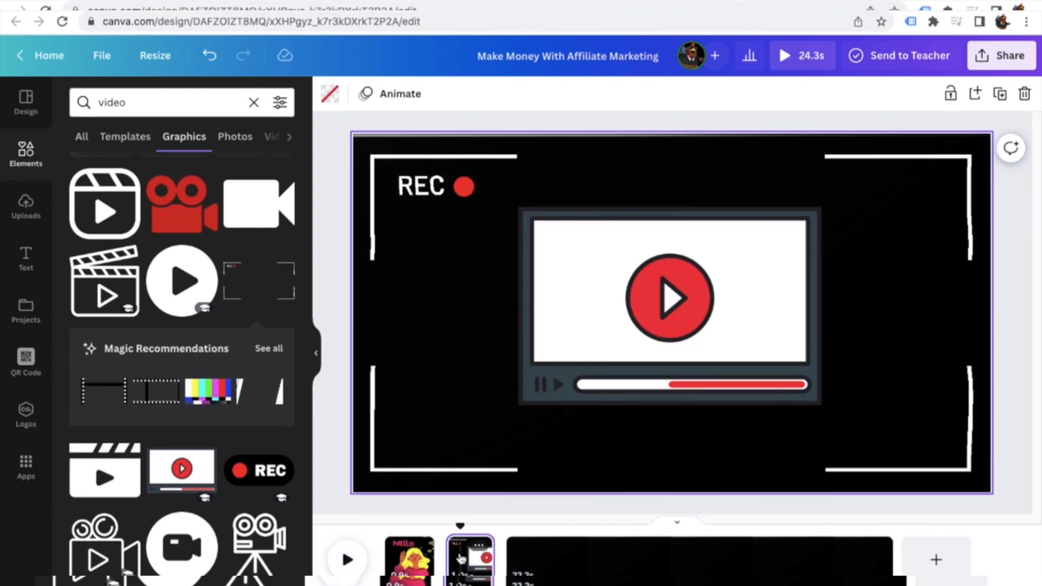
drag(461, 525, 506, 525)
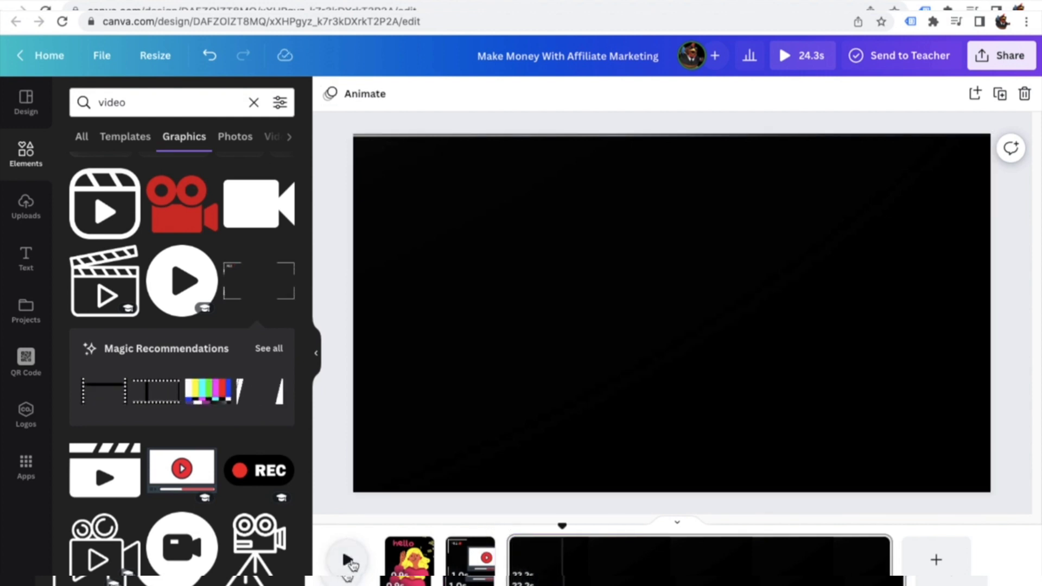
drag(541, 528, 493, 525)
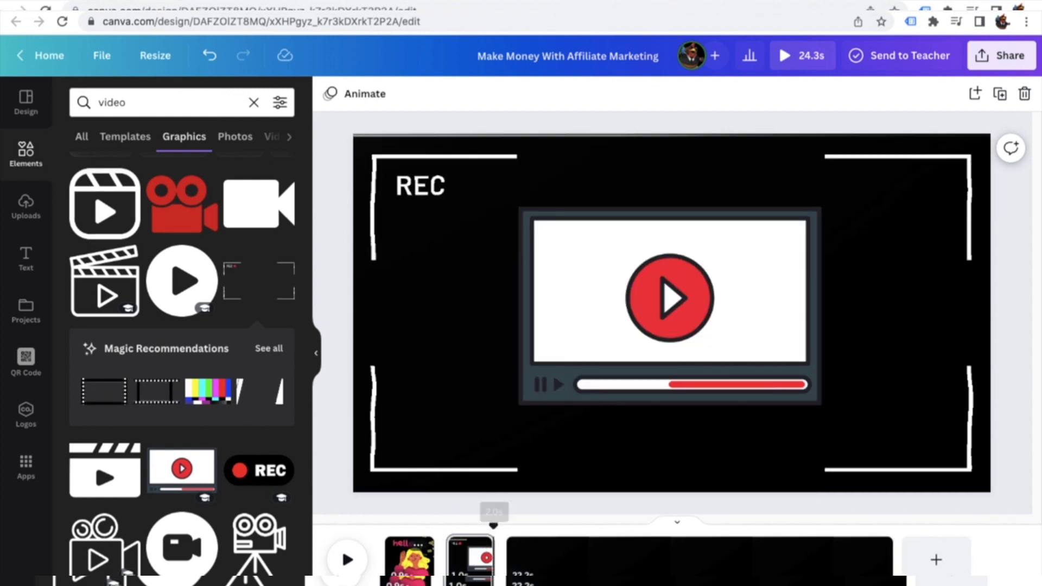
click(345, 560)
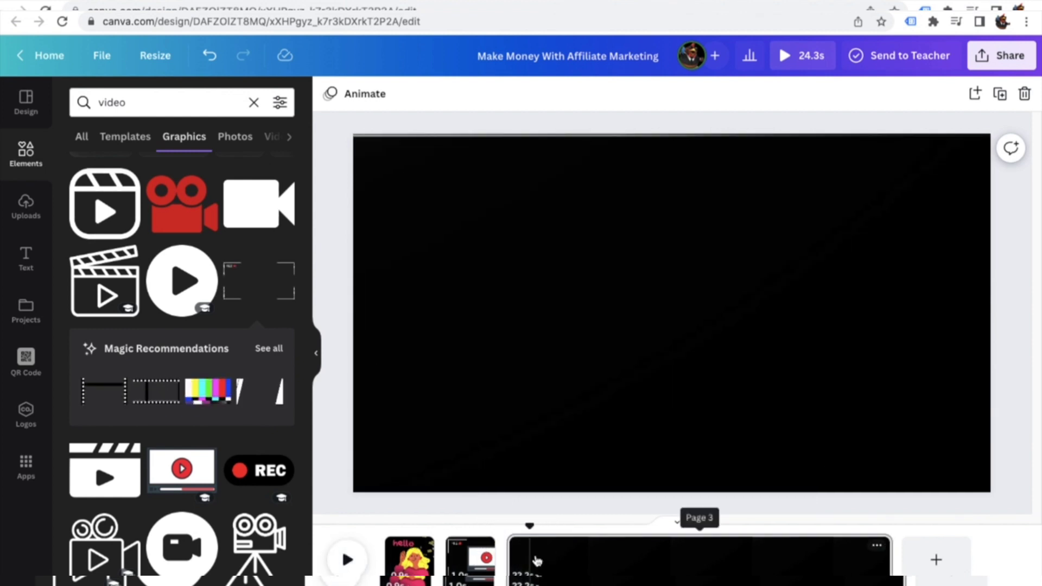
right_click(531, 560)
click(559, 492)
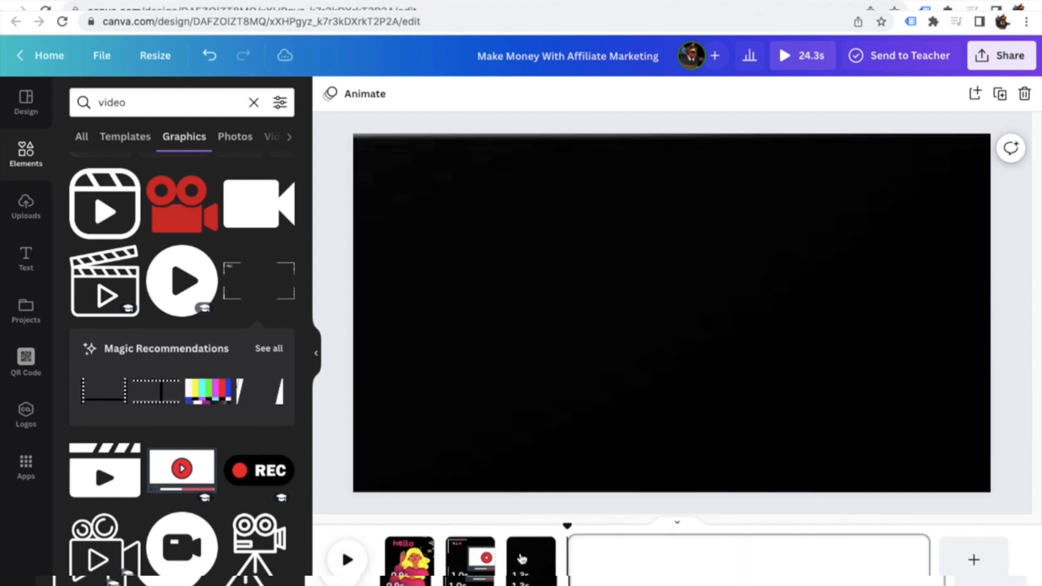
Search the graphics for "discuss" and add the blue illustration of three people talking to the 1.3 s third page
click(535, 562)
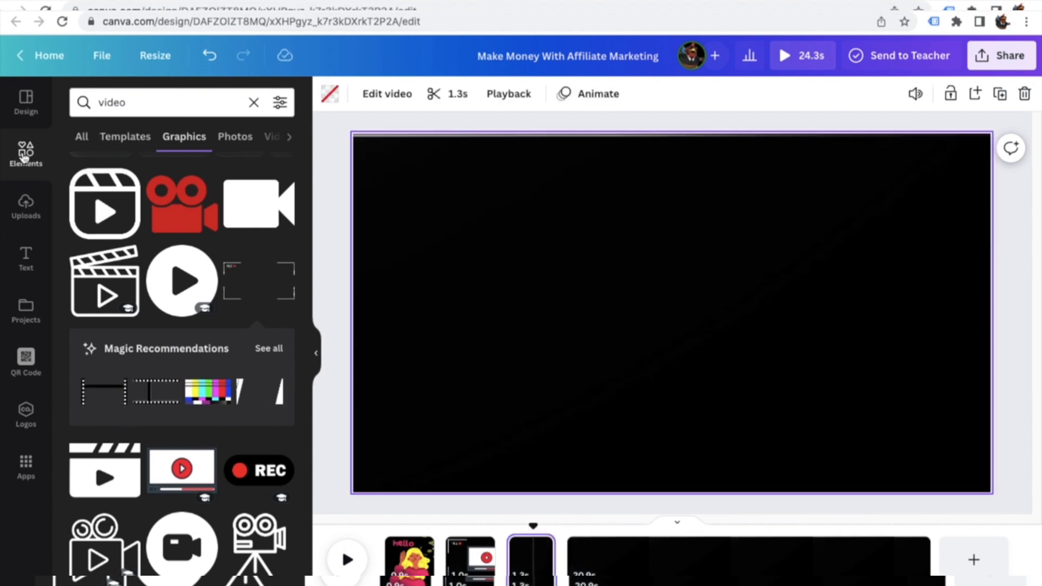
click(27, 154)
click(123, 103)
text(discuss)
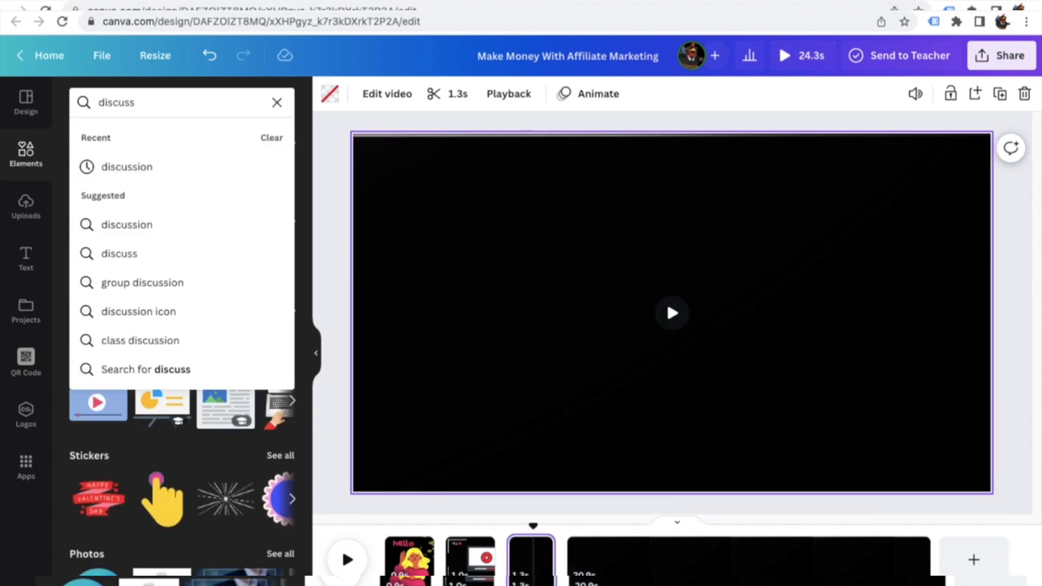
key(Return)
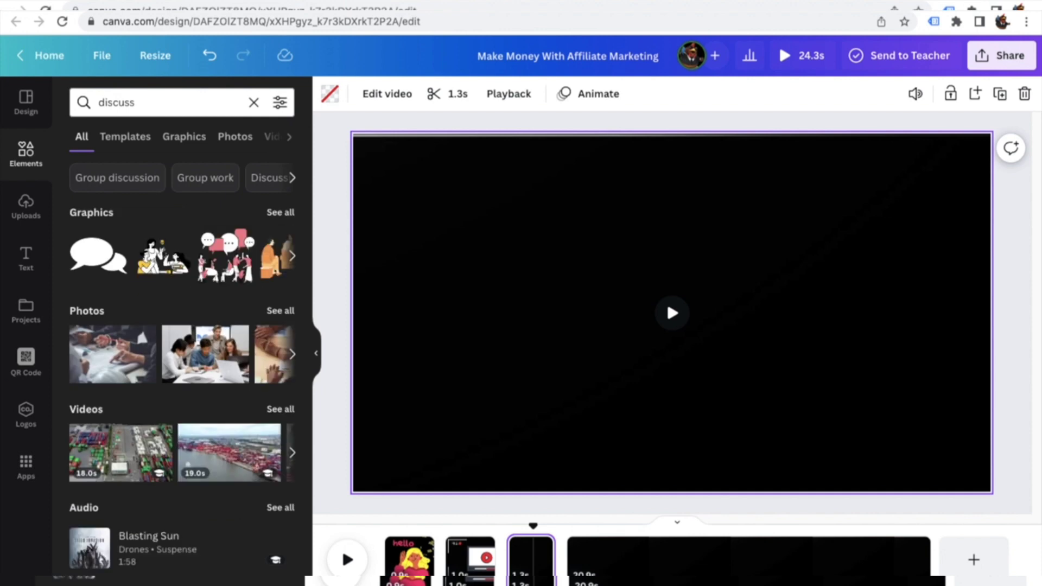
click(191, 139)
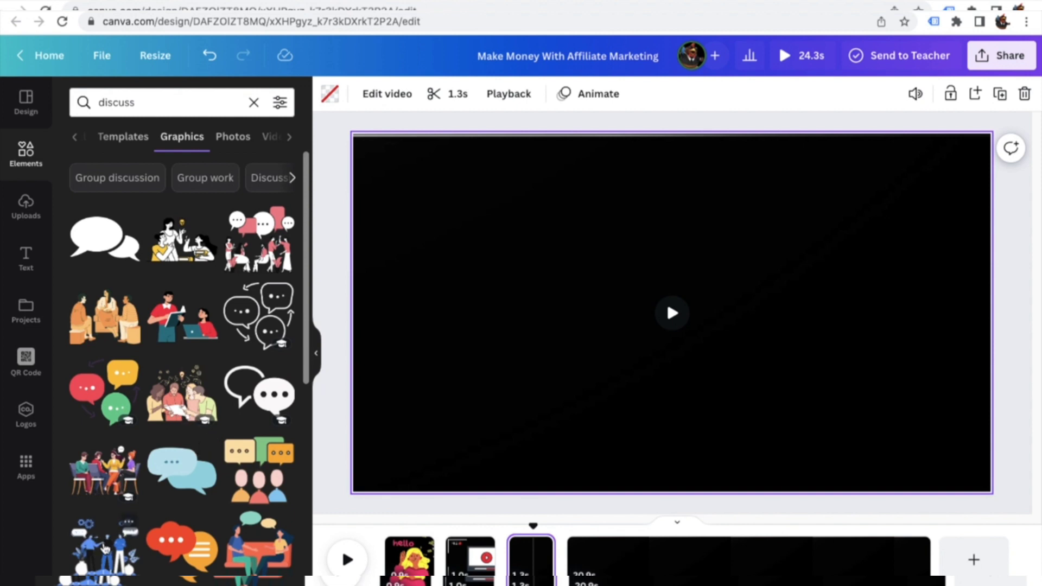
click(105, 550)
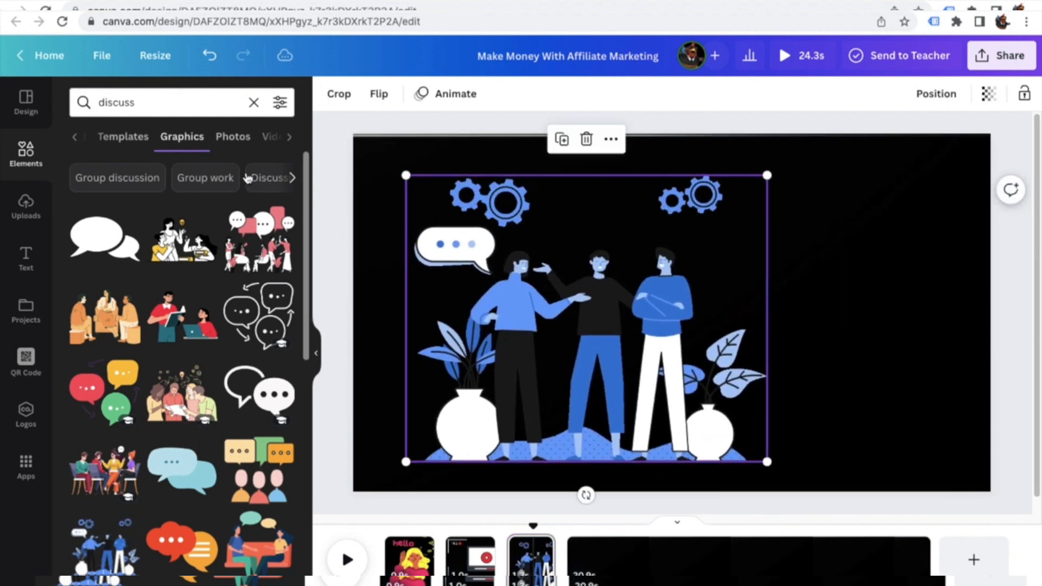
click(233, 136)
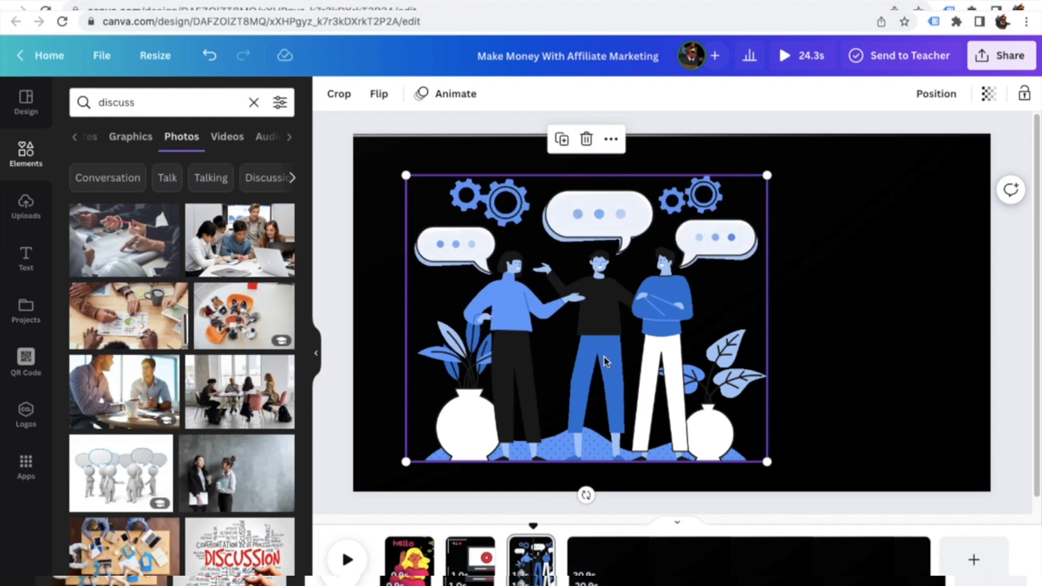
Enlarge the three-people illustration to nearly the full page height and centre it on the page
drag(604, 359, 668, 362)
drag(831, 179, 901, 164)
drag(811, 226, 807, 236)
click(389, 337)
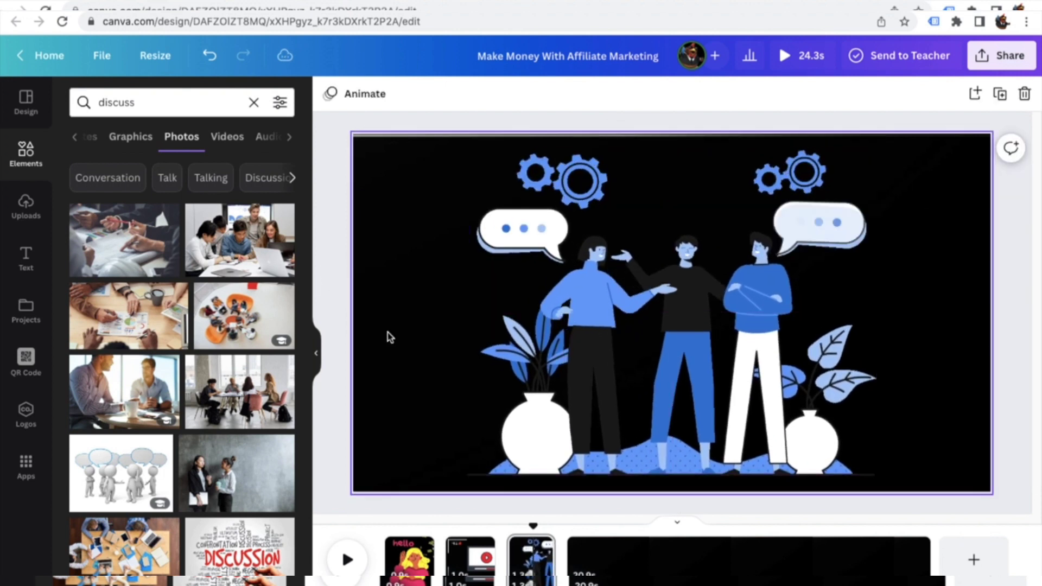
Split the long fourth page 0.7 s in
drag(553, 526, 563, 524)
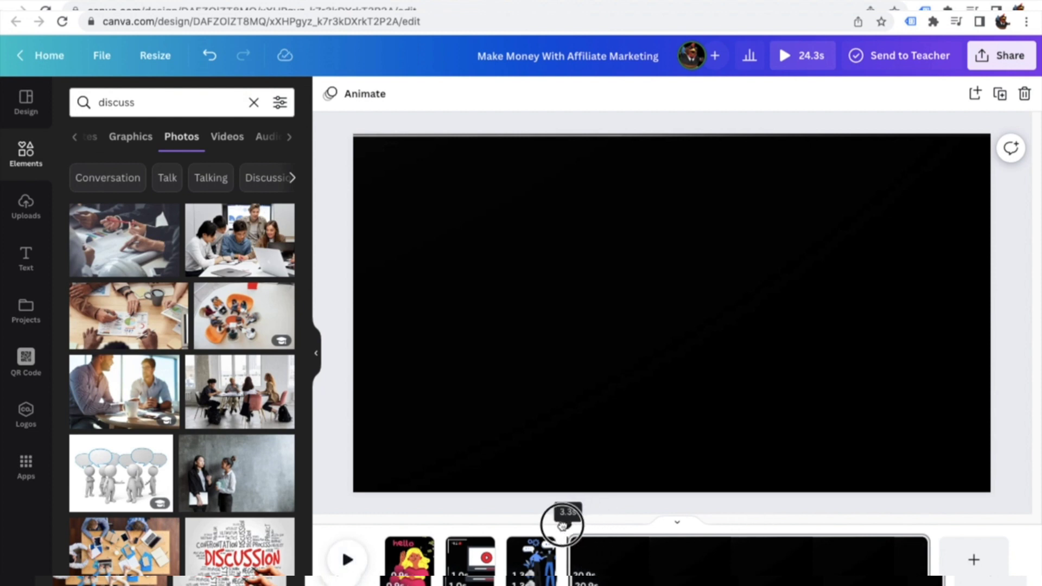
right_click(582, 565)
click(620, 500)
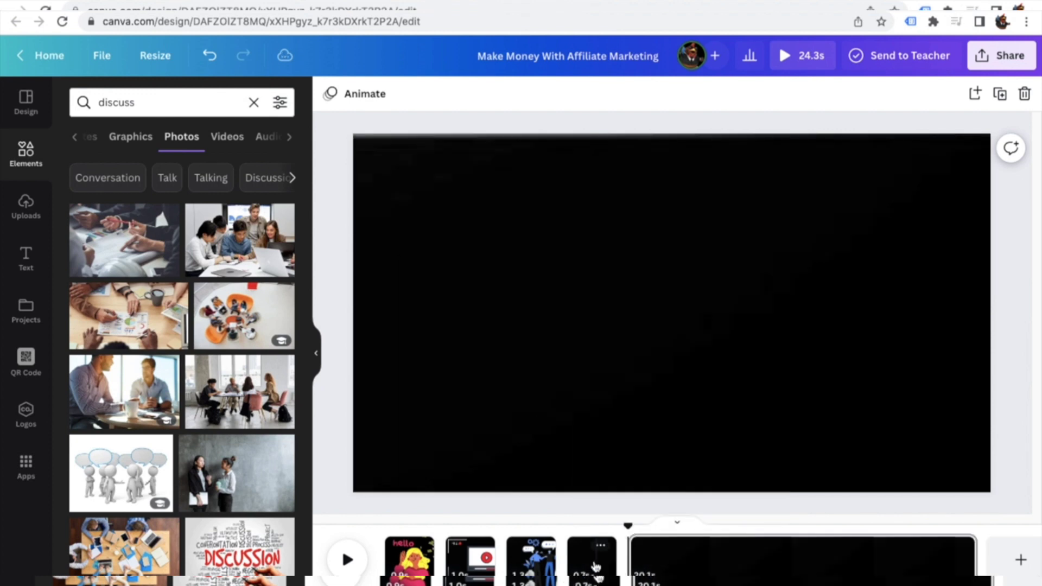
Search the photos for "money" and add the picture of scattered dollar bundles to the 0.7 s fourth page
click(590, 561)
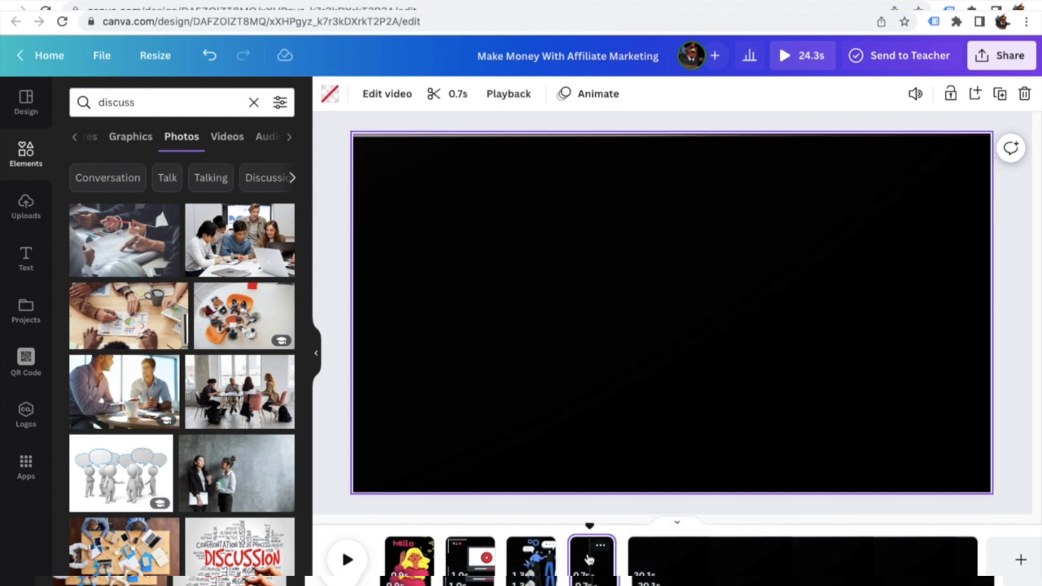
double_click(107, 102)
text(money)
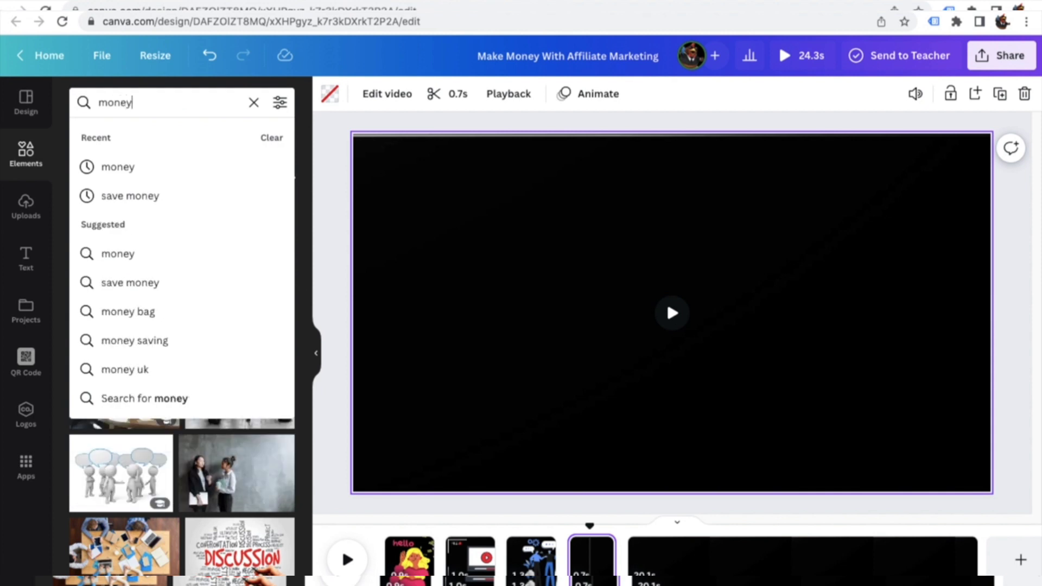
key(Return)
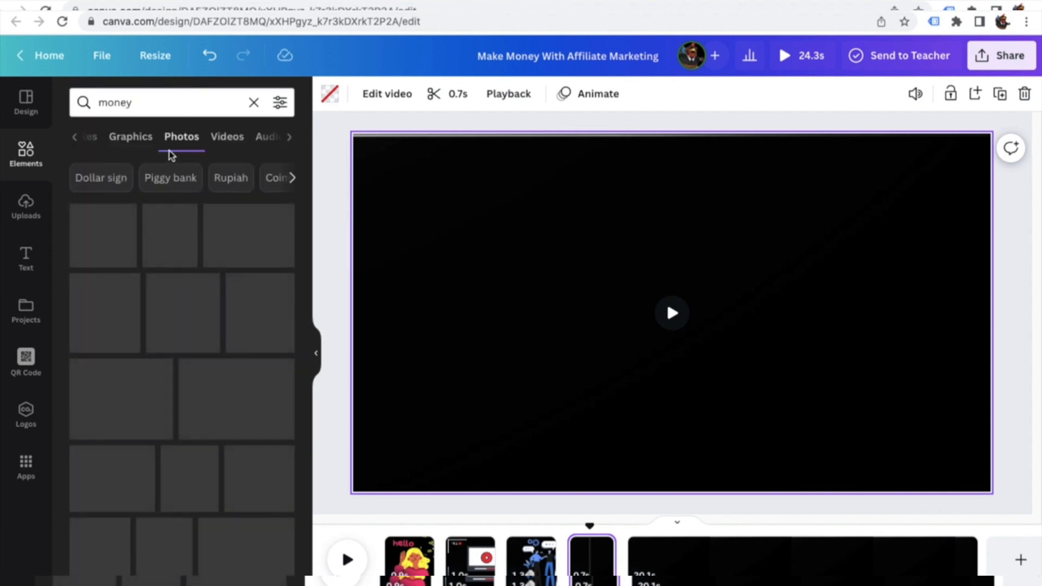
click(143, 139)
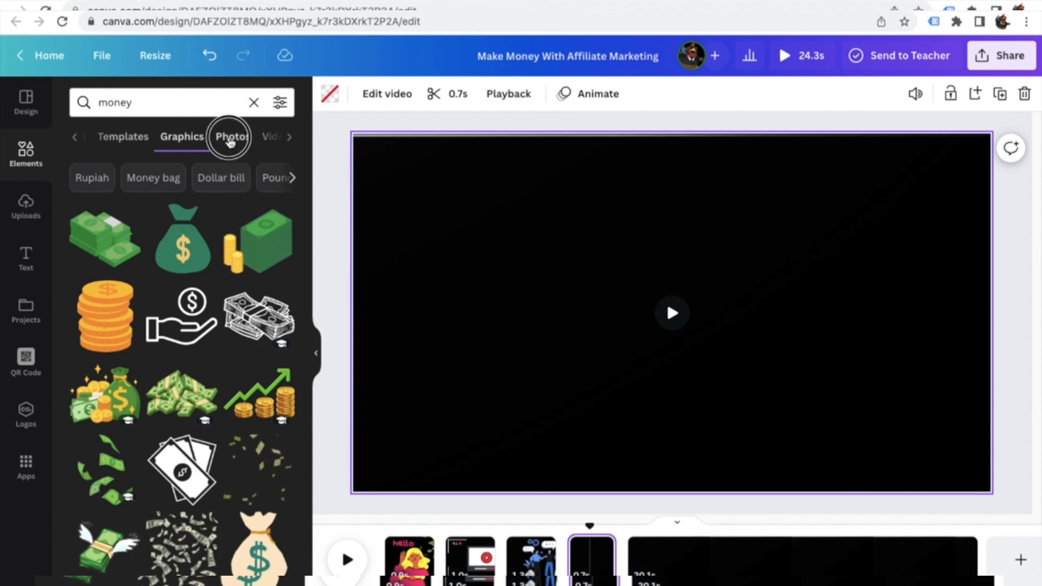
click(229, 138)
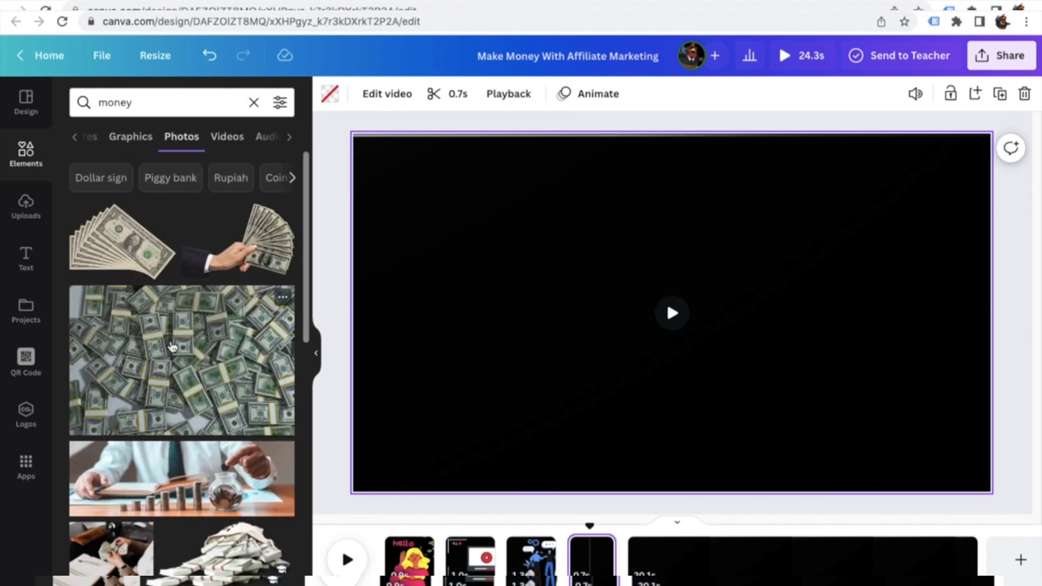
click(166, 363)
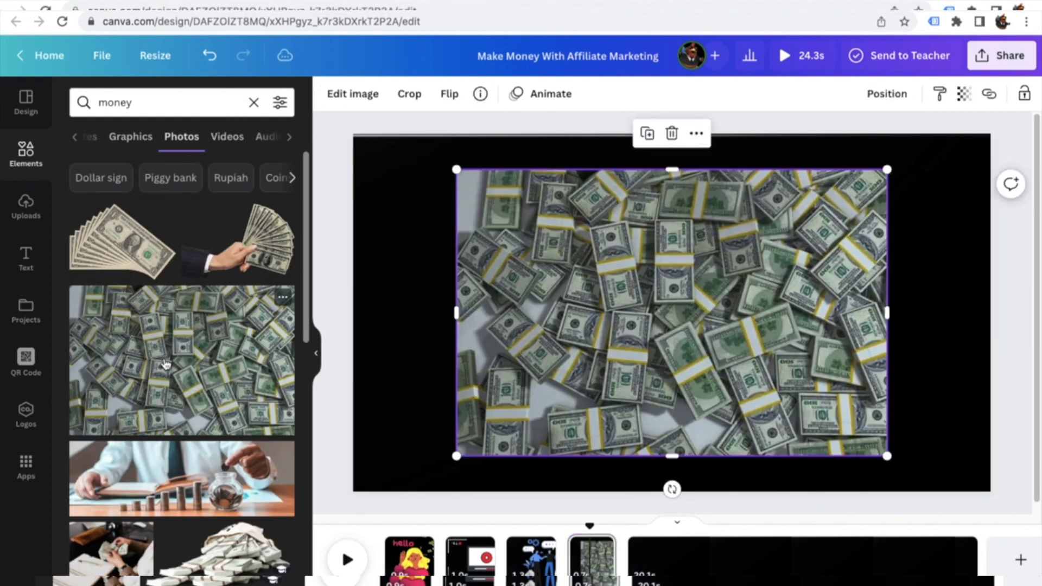
Try to replace the fourth page's background with the dollar bundles photo
right_click(570, 289)
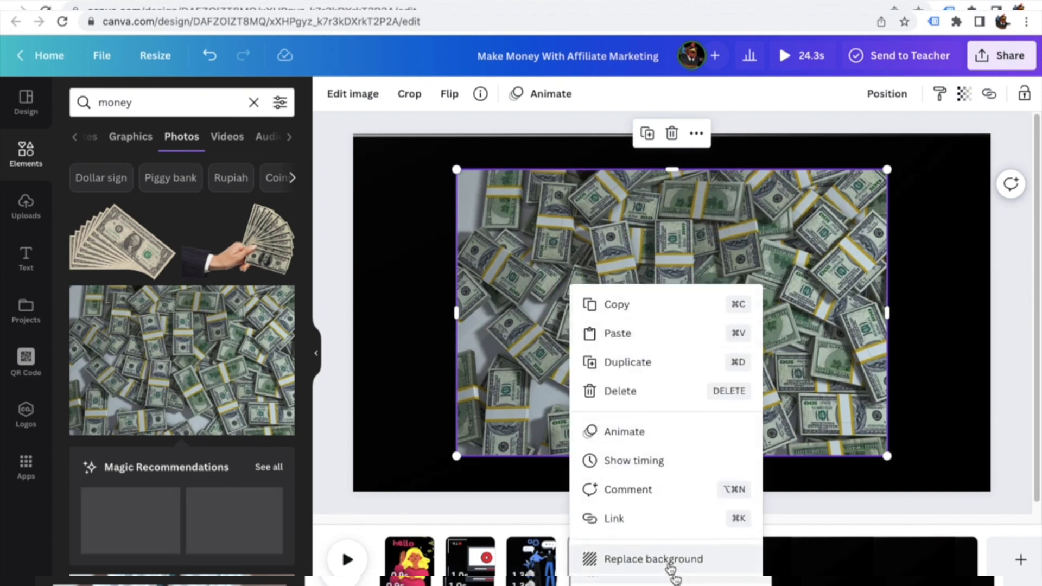
click(654, 559)
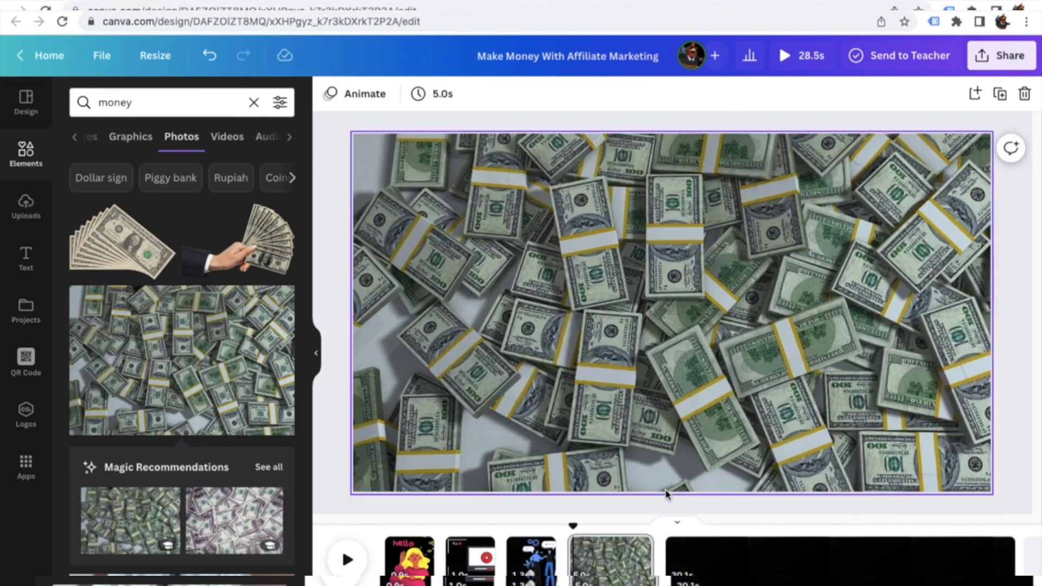
key(super+z)
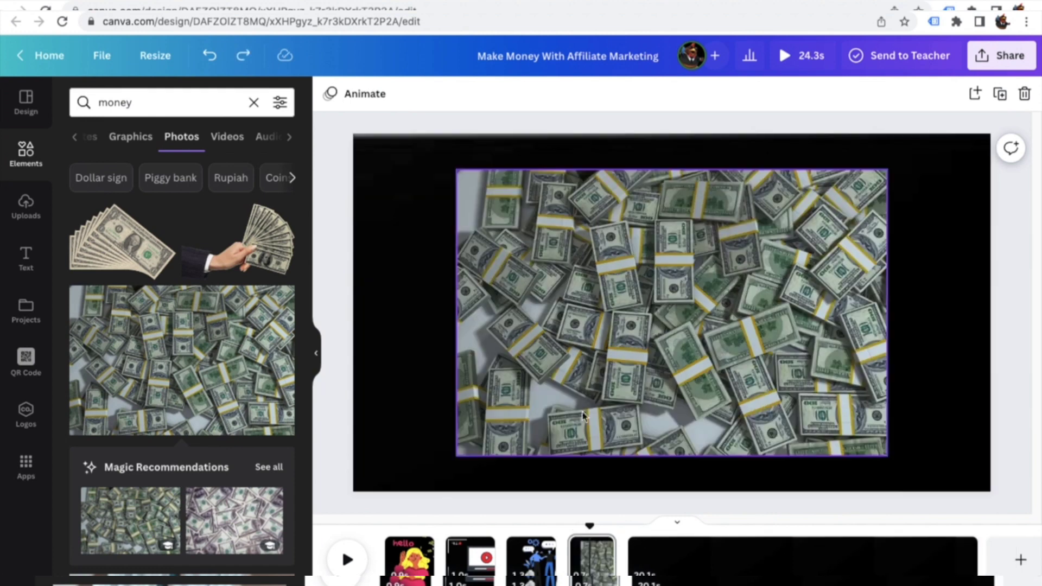
Enlarge the dollar bundles photo and extend its edges until it covers the whole page
drag(597, 326, 566, 306)
drag(860, 438, 916, 479)
drag(750, 374, 747, 375)
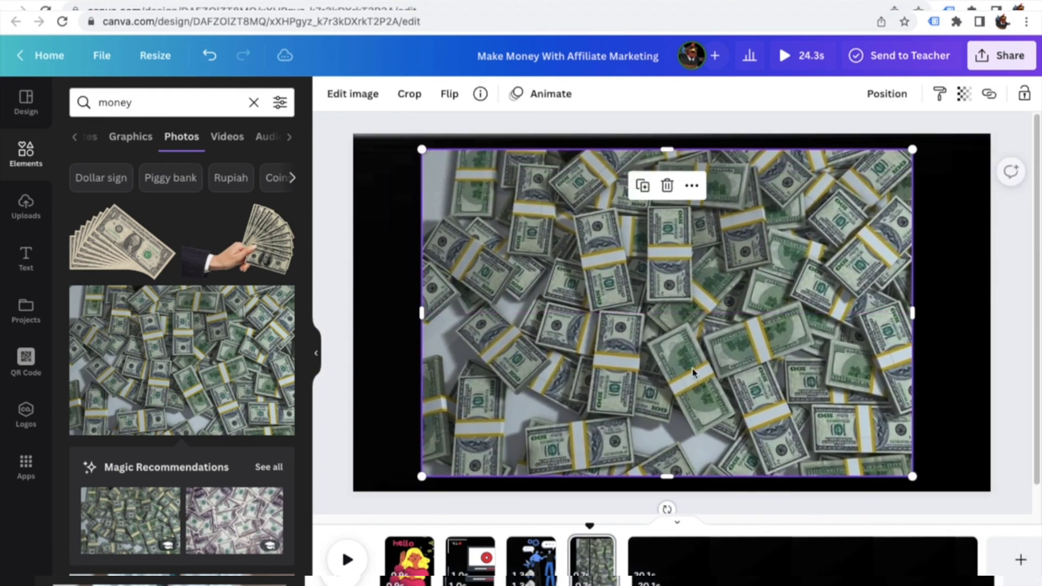
drag(420, 314, 353, 312)
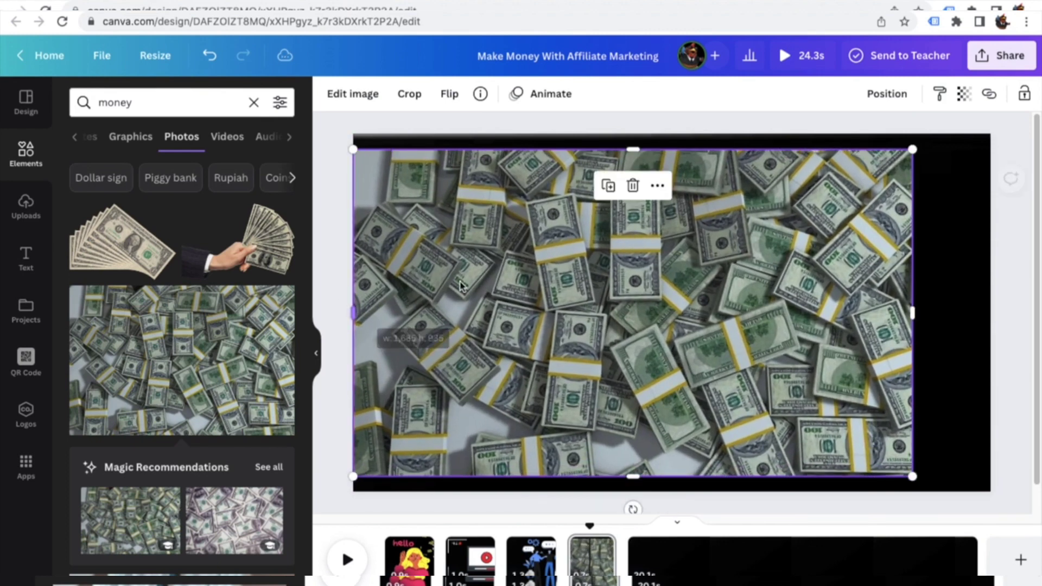
drag(643, 151, 635, 134)
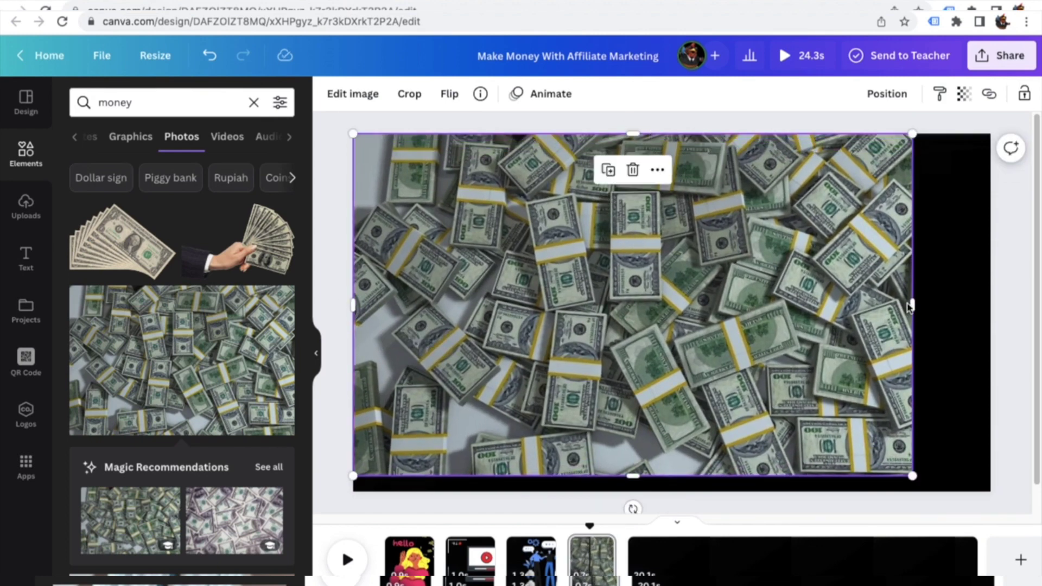
drag(910, 307, 973, 309)
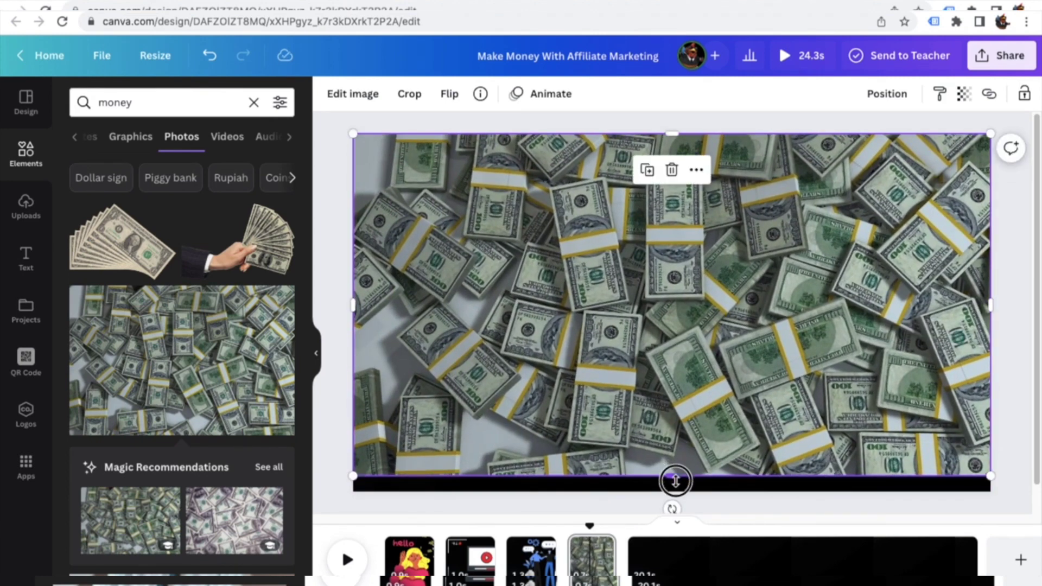
drag(676, 481, 675, 492)
click(322, 240)
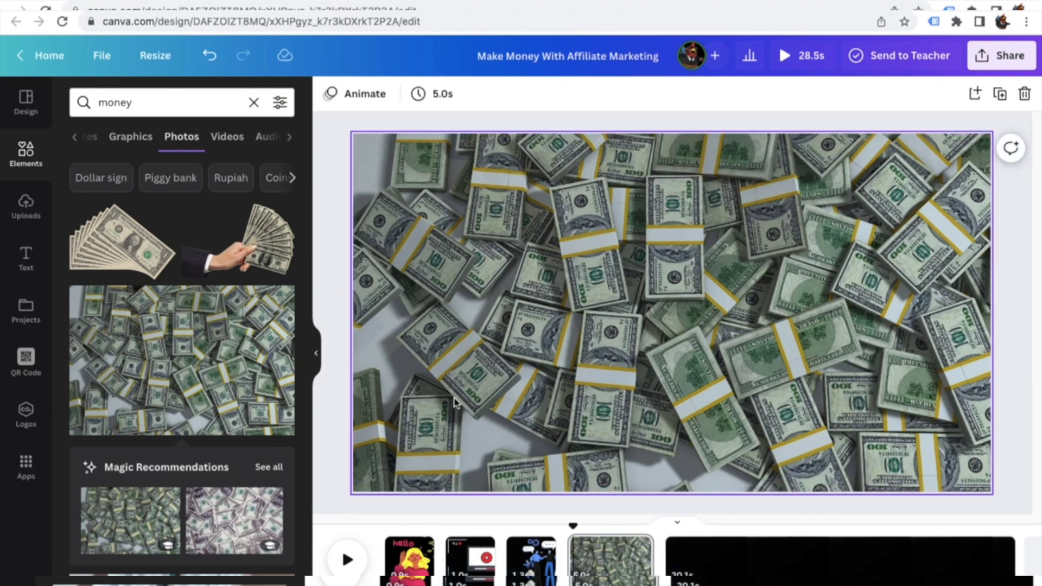
Play the start of the long page after the money page and split it 1.3 s in
drag(573, 526, 656, 528)
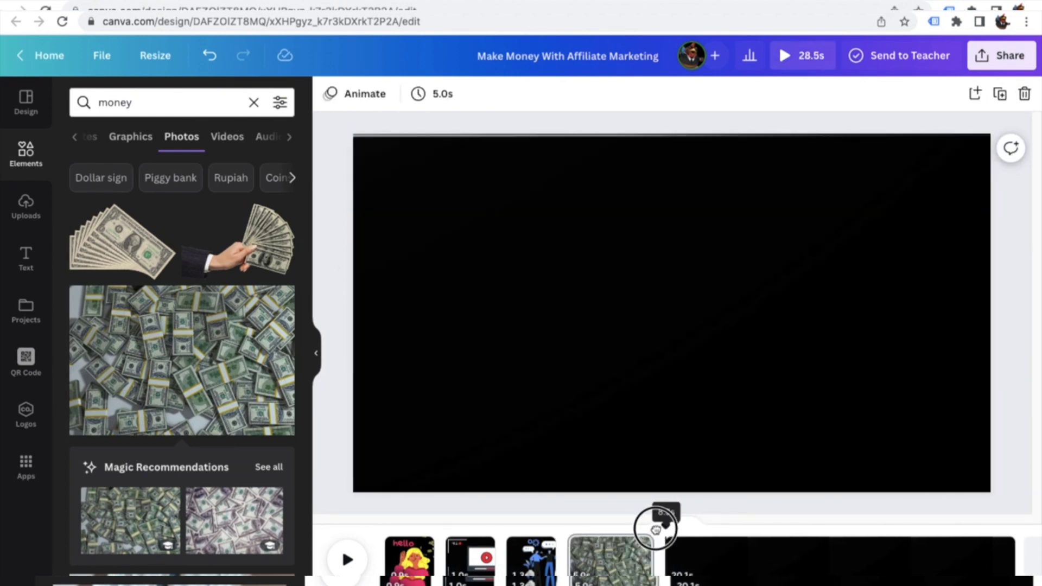
click(347, 559)
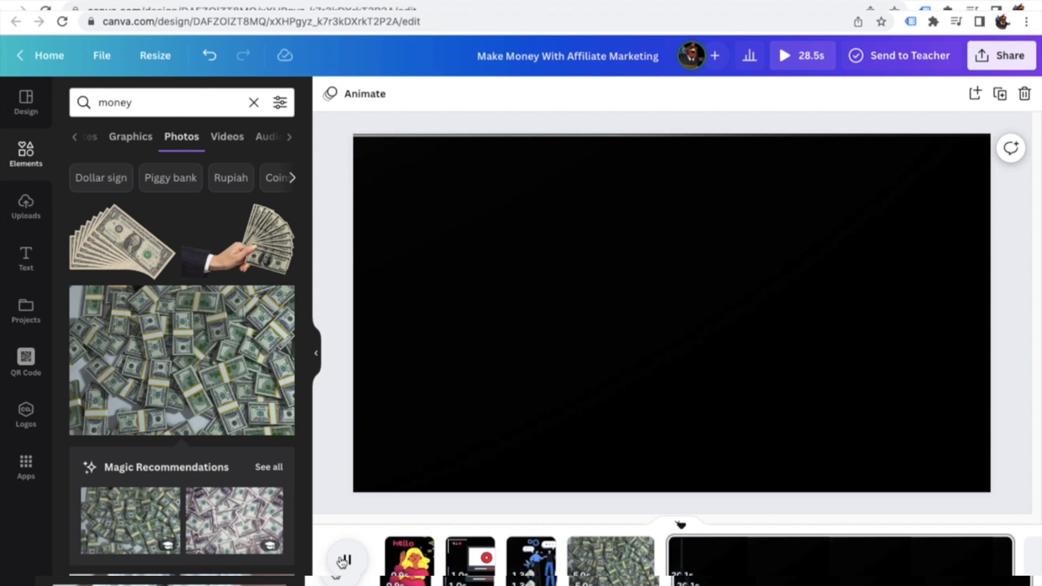
right_click(689, 562)
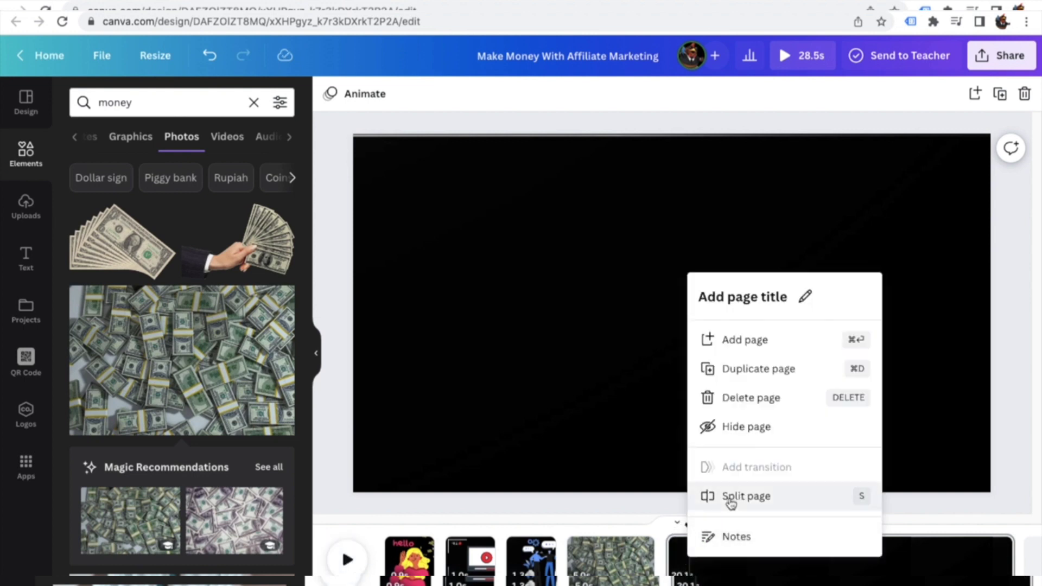
click(728, 496)
Search the graphics for "affiliate marketing" and add the dollar coin linked to three people to the 1.3 s page
click(645, 365)
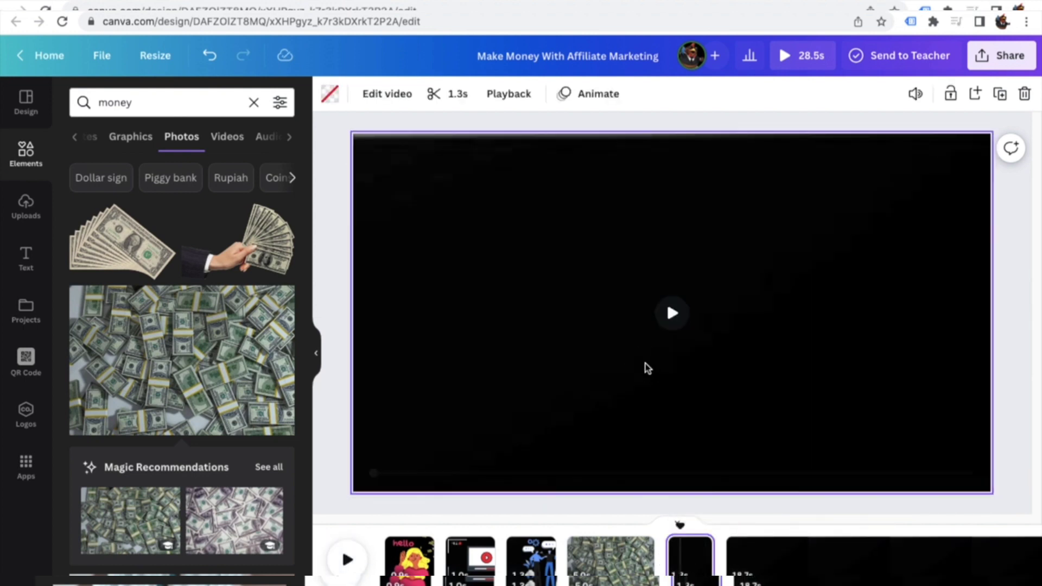
double_click(116, 102)
text(af)
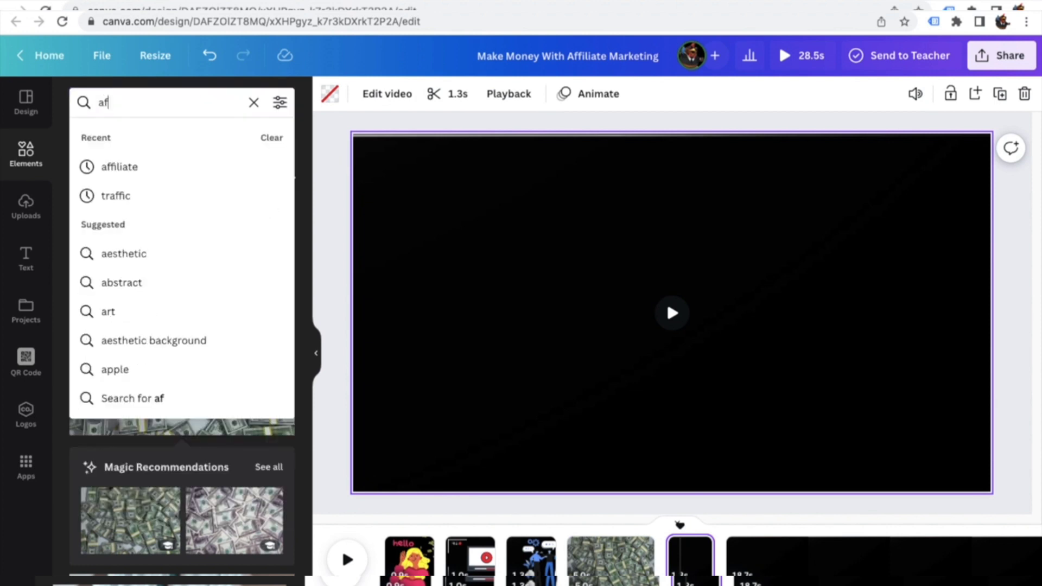
text(filiate marketi)
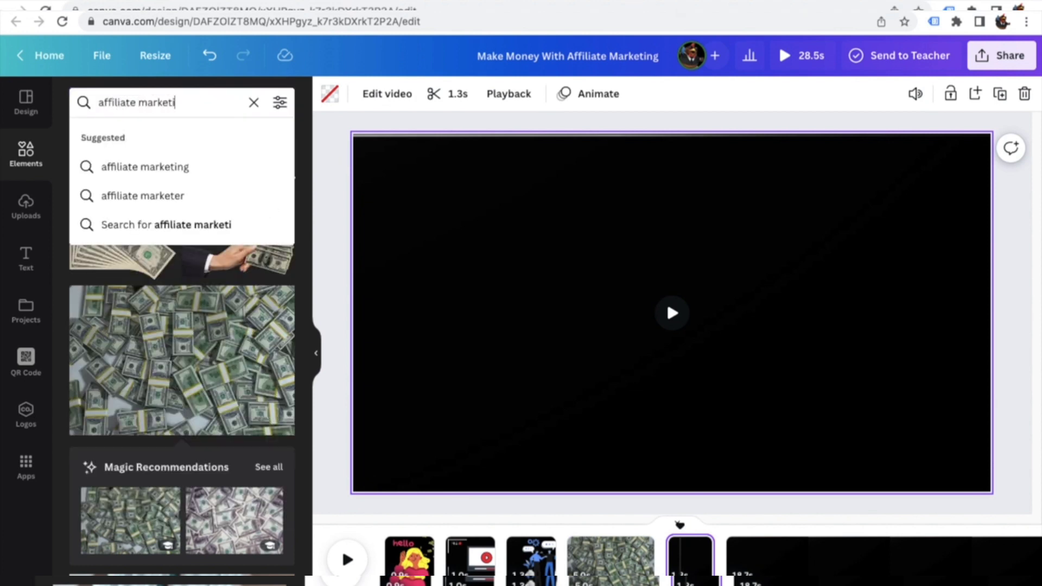
text(ng)
key(Return)
click(127, 137)
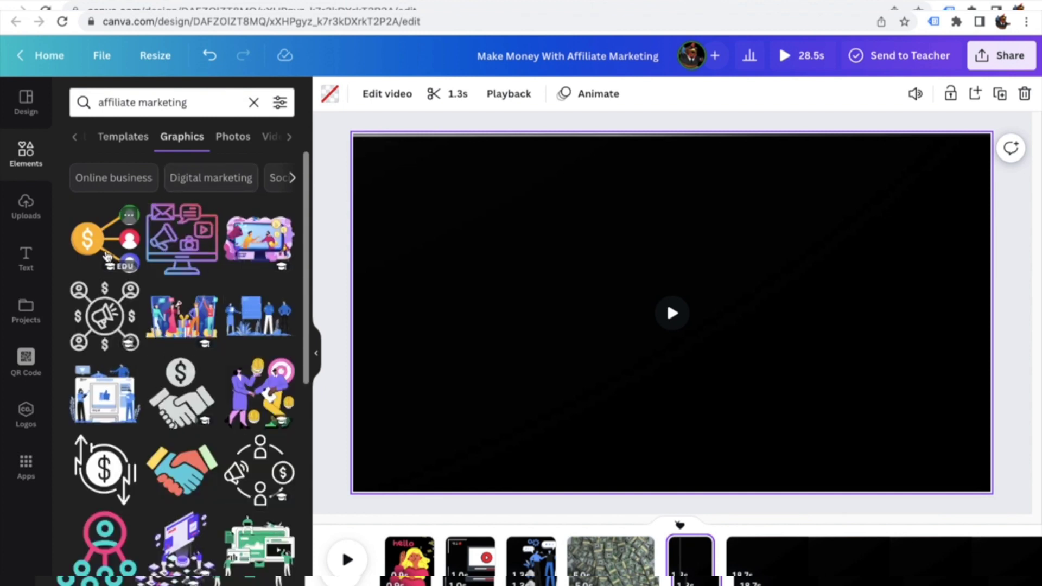
click(109, 246)
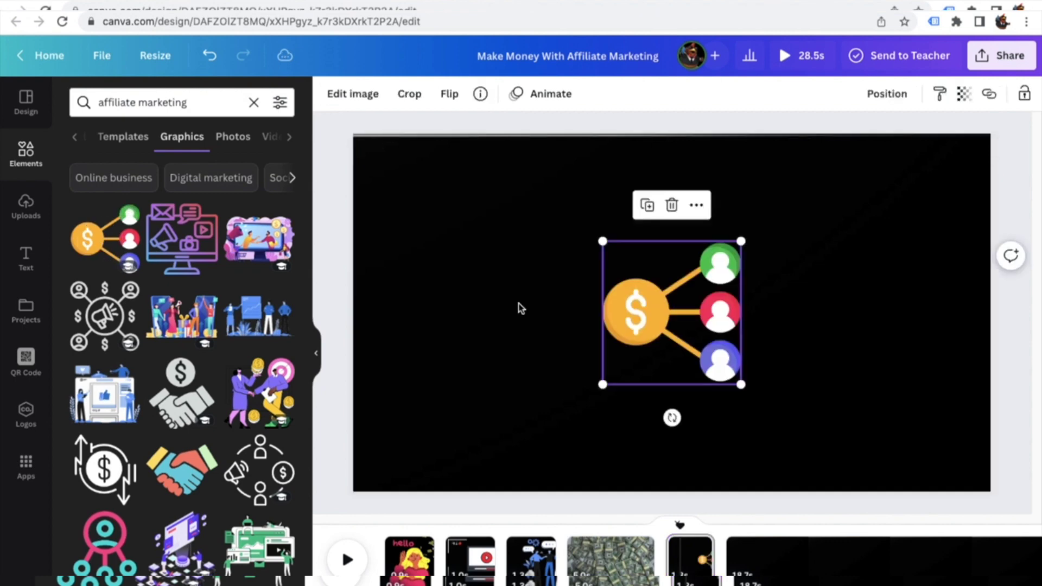
Enlarge the coin network graphic to about 744 by 772 and place it left of the page's centre
drag(608, 305, 508, 346)
drag(675, 276, 833, 251)
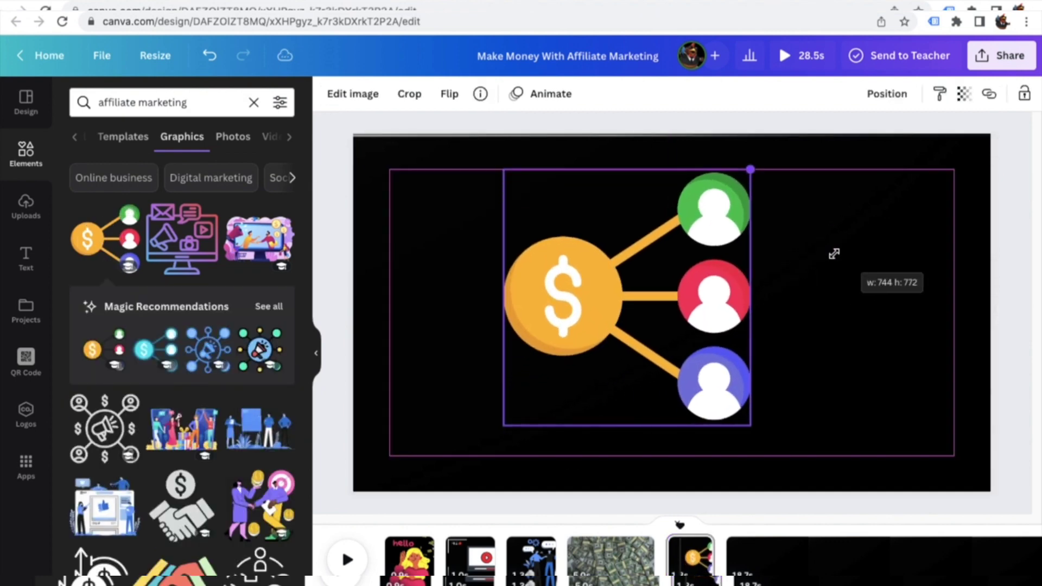
drag(667, 304, 576, 312)
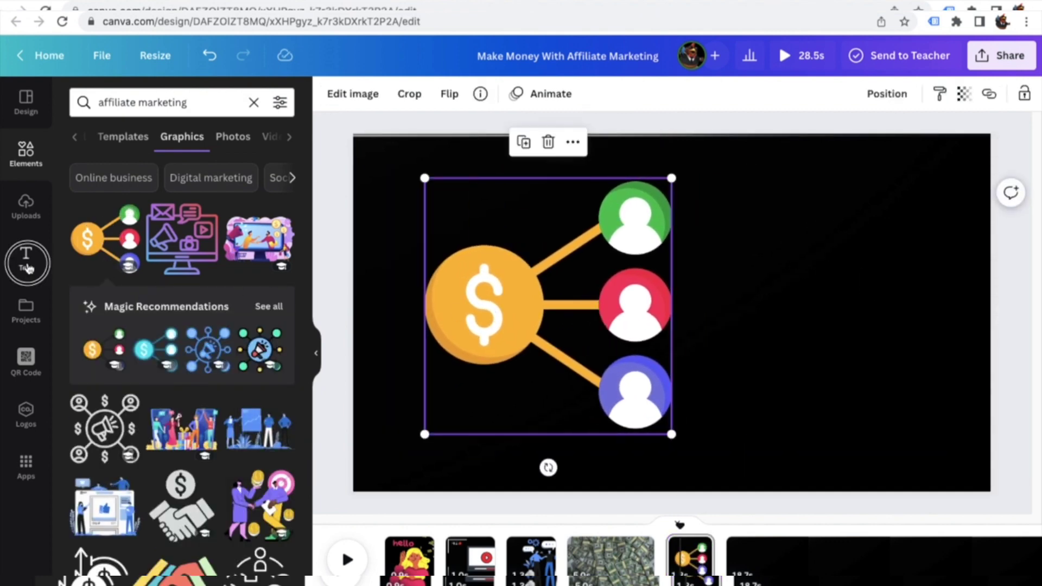
Add a subheading beside the coin network graphic and make it read "Affiliate Marketing" on two lines
click(27, 265)
click(90, 256)
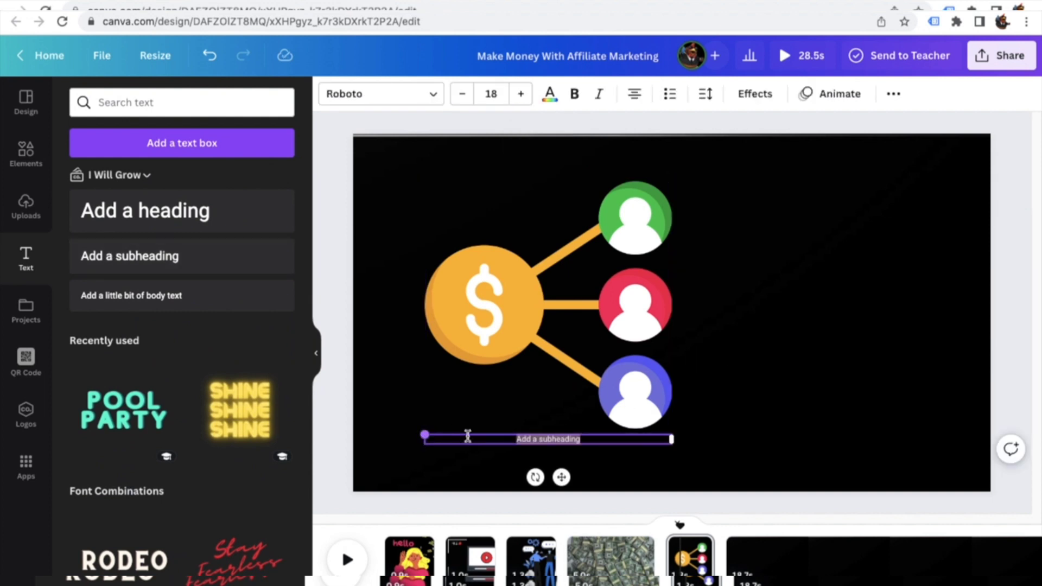
drag(425, 434, 354, 431)
click(506, 459)
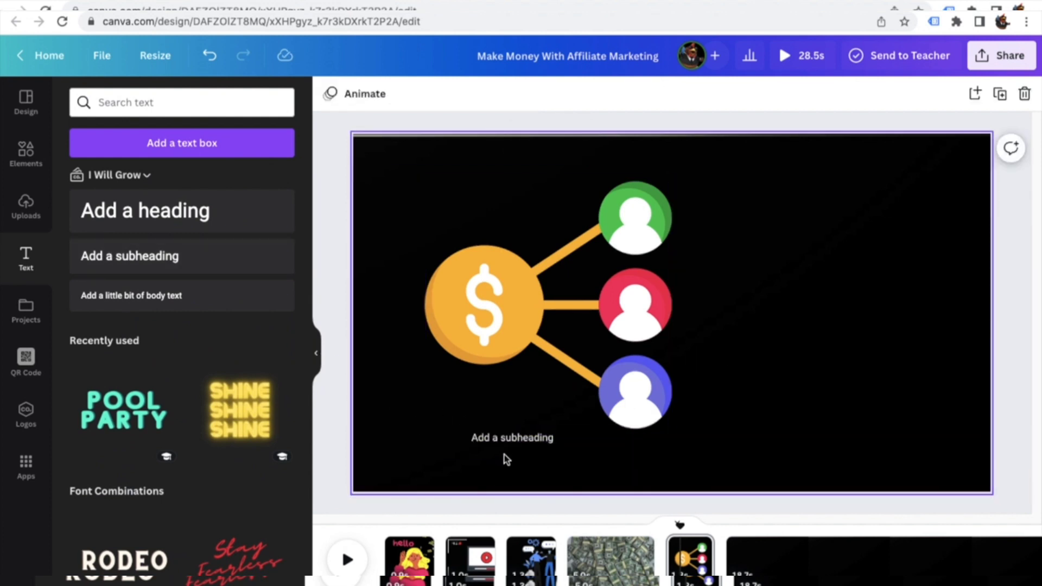
drag(499, 442, 813, 330)
click(812, 330)
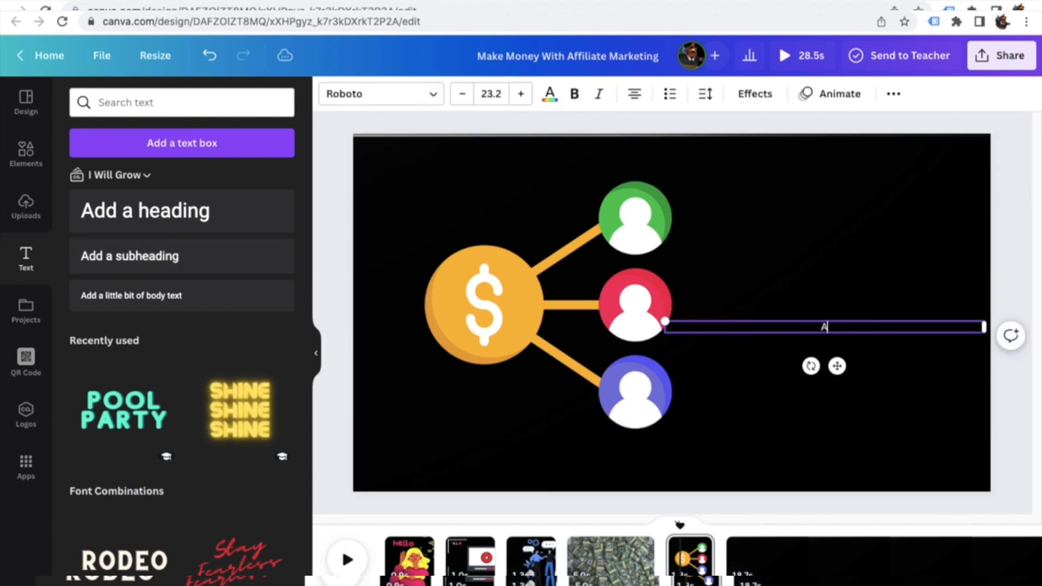
text(Affiliate)
key(Return)
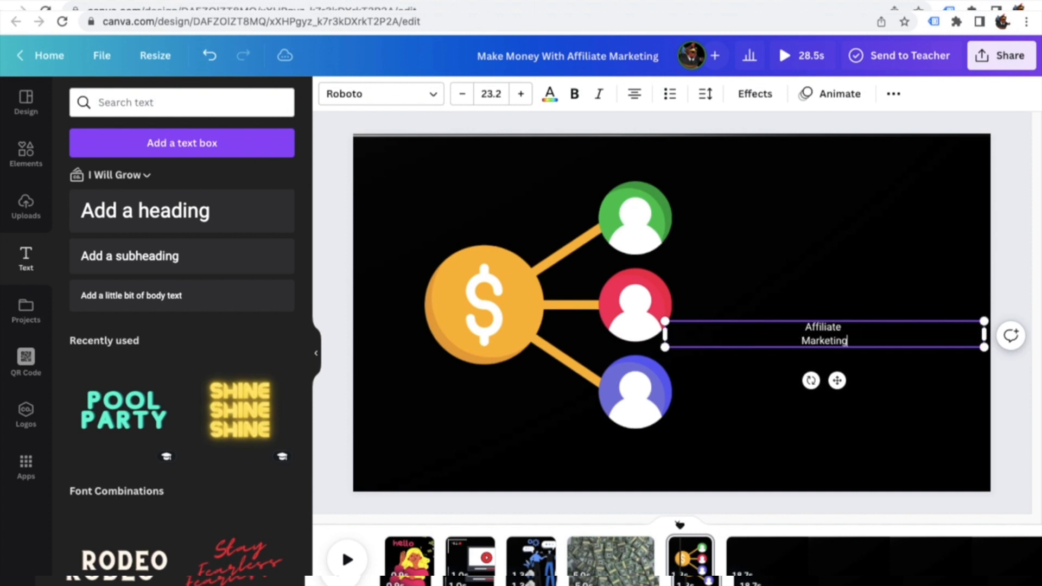
Enlarge the "Affiliate Marketing" text to size 54.6 and position it in the empty space beside the graphic
drag(666, 335, 690, 275)
click(948, 282)
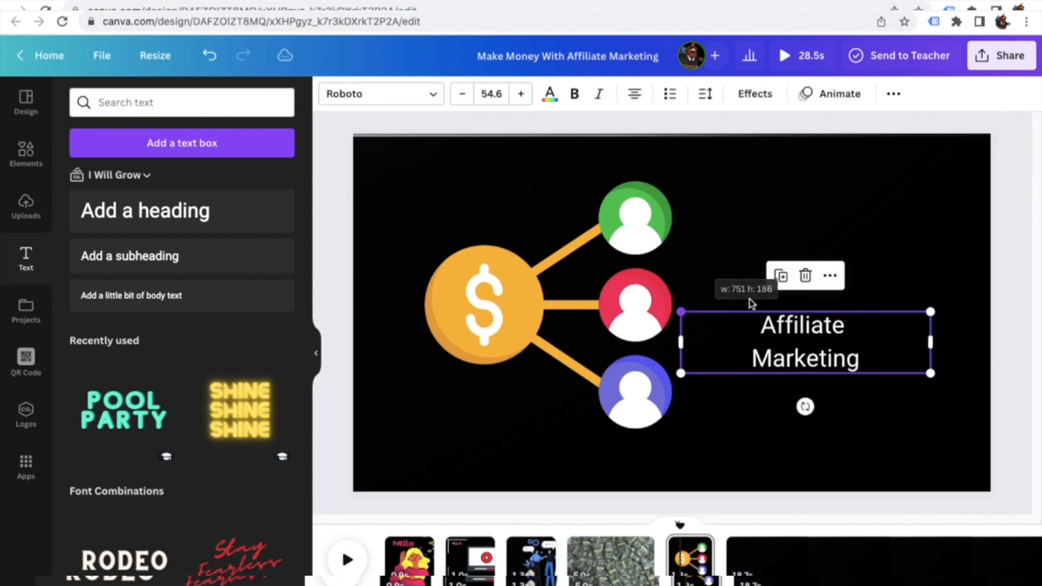
drag(792, 351, 826, 339)
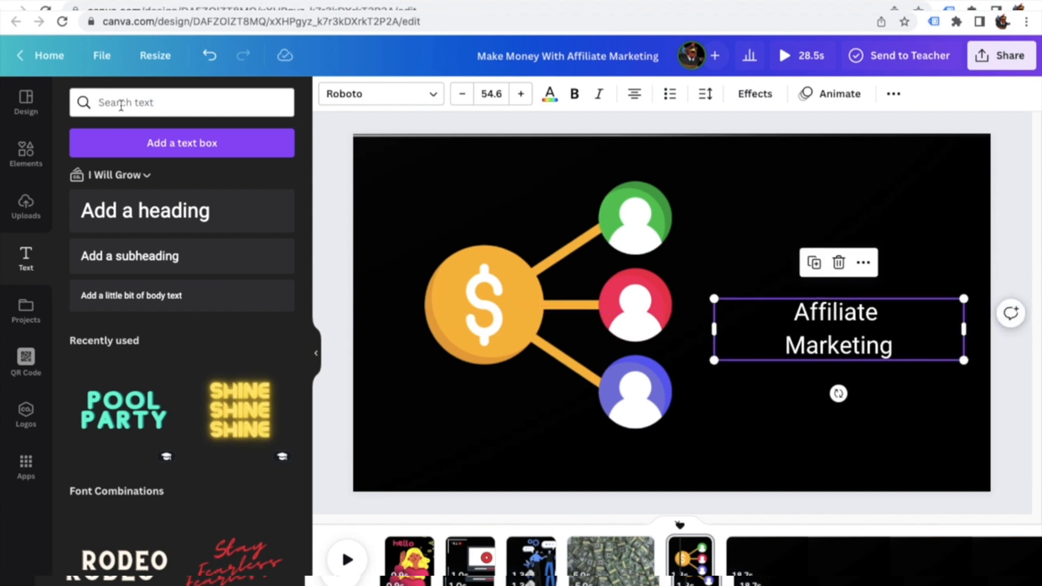
Search the graphics for "arrow" and place the thick curved arrow above the text at about 539 by 193
click(36, 154)
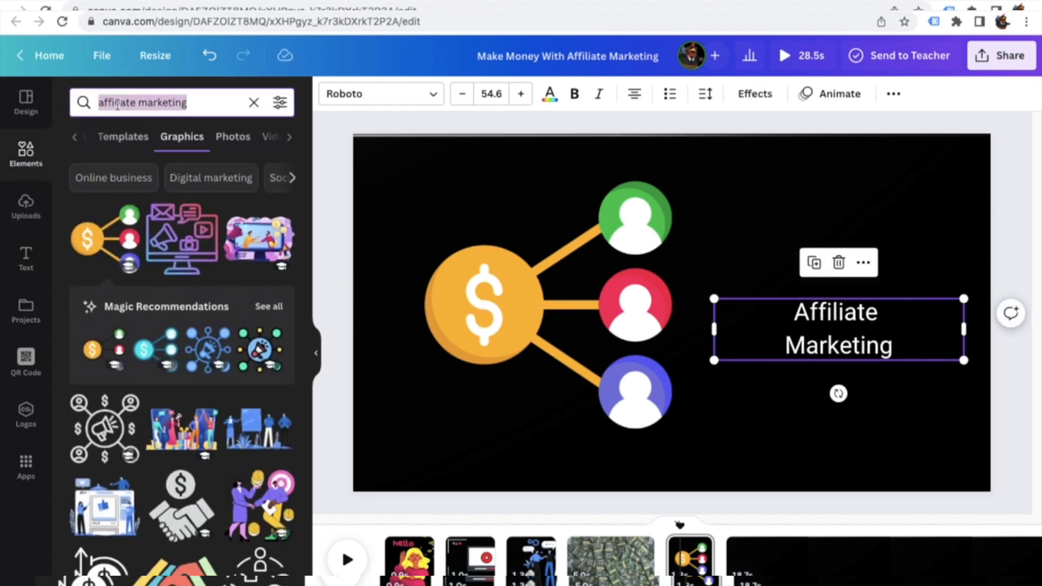
text(arrow)
key(Return)
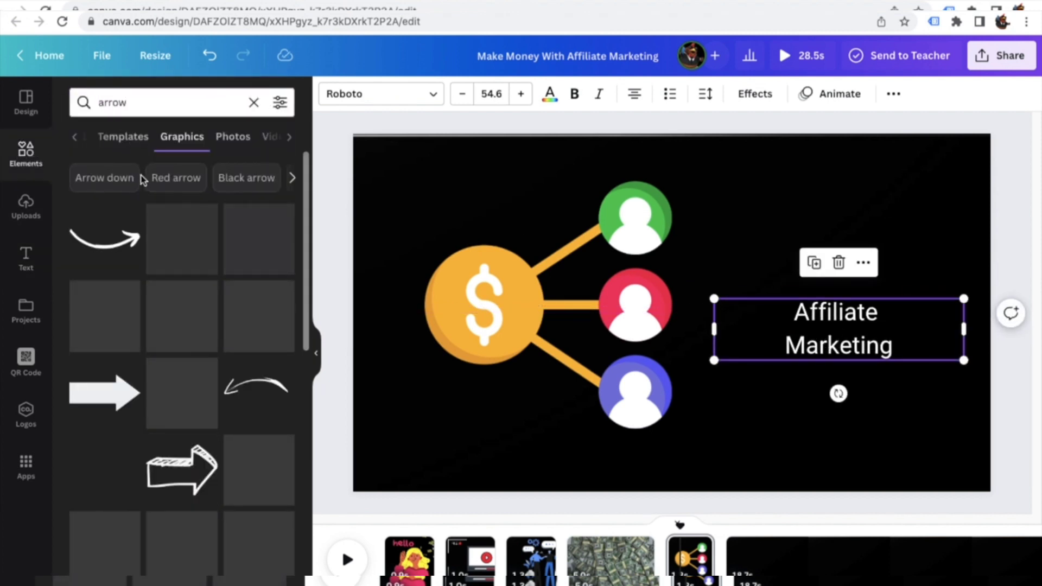
click(261, 250)
drag(663, 291, 785, 215)
drag(662, 279, 740, 249)
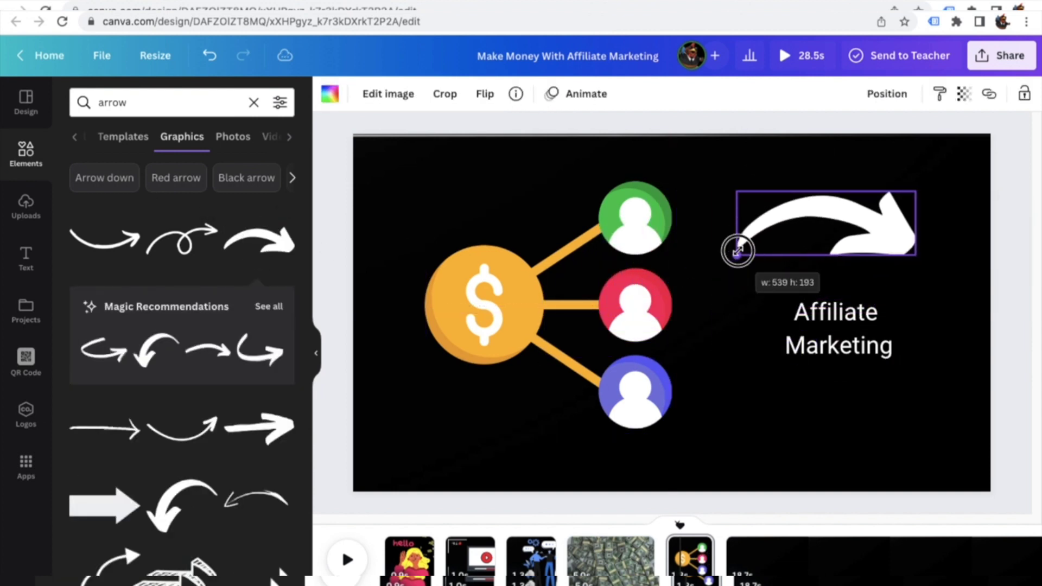
Tilt the arrow downward, move it next to the green person, and shift the "Affiliate Marketing" text under its tip
drag(829, 284, 814, 282)
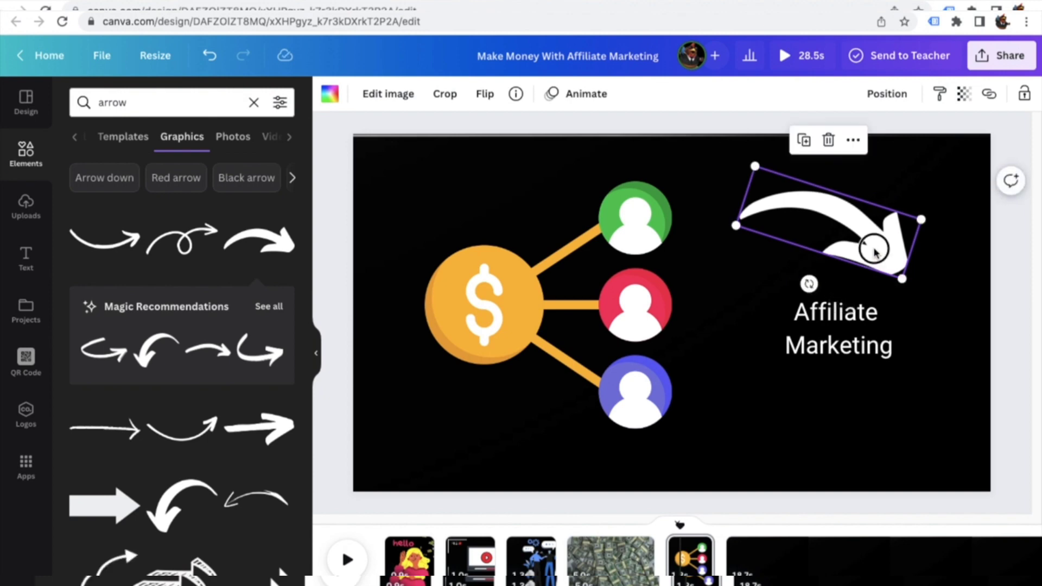
drag(874, 247, 821, 250)
drag(837, 327, 863, 312)
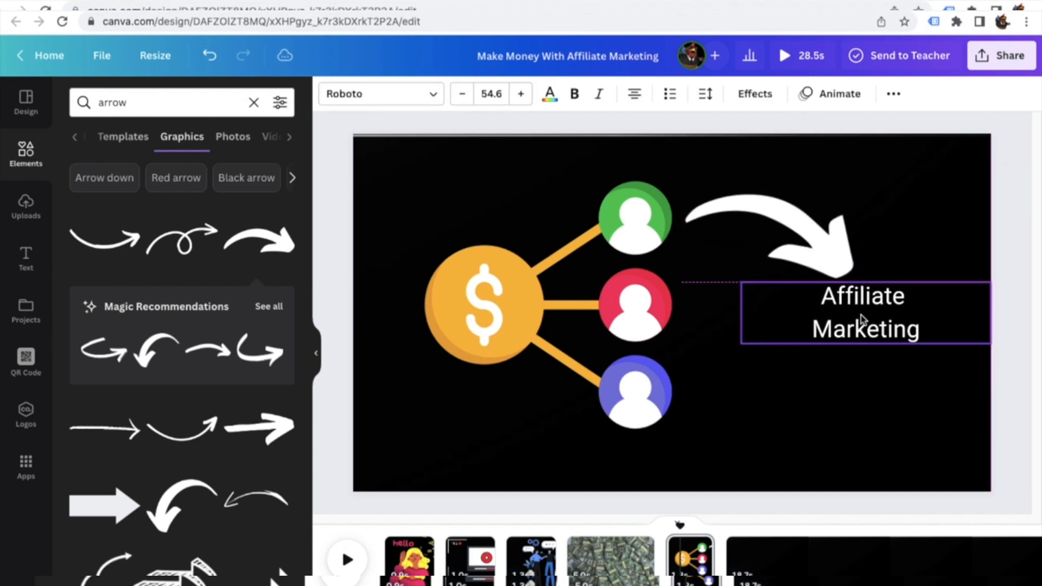
click(1019, 260)
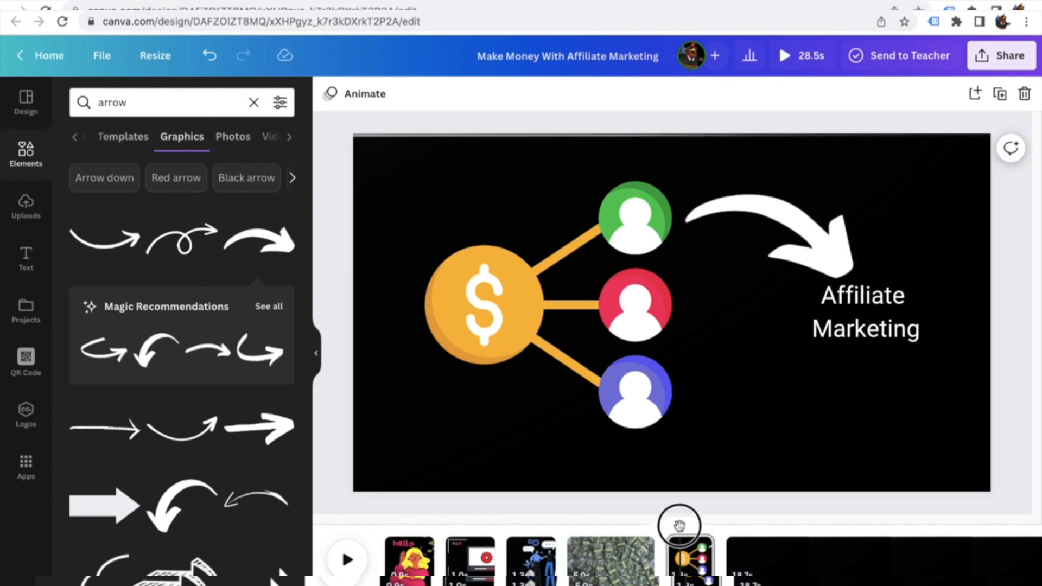
Play the video from the start through the money page to check the timing of the pages
click(387, 540)
click(346, 560)
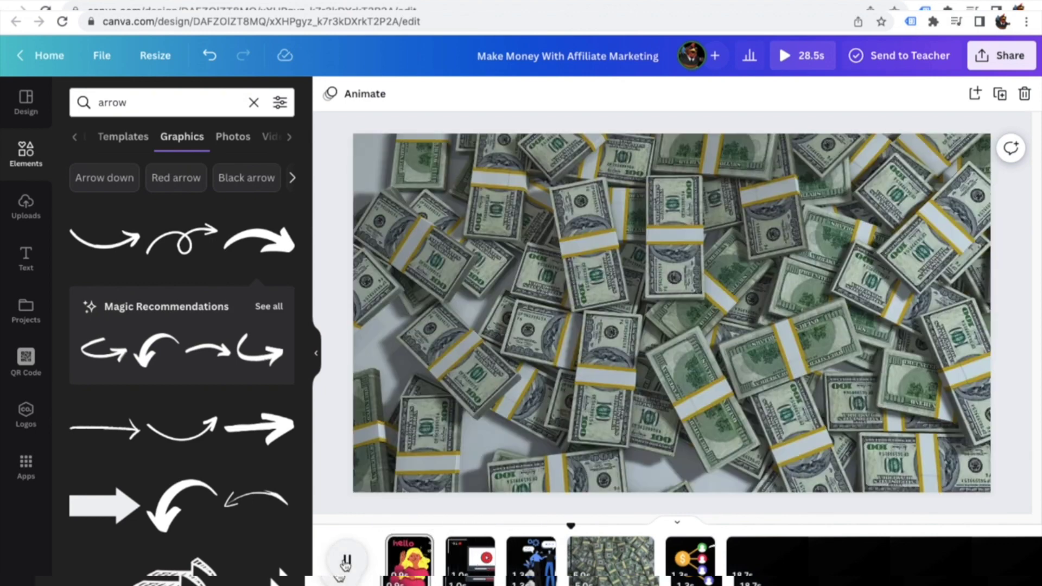
click(345, 564)
drag(502, 525, 356, 533)
click(349, 561)
click(350, 561)
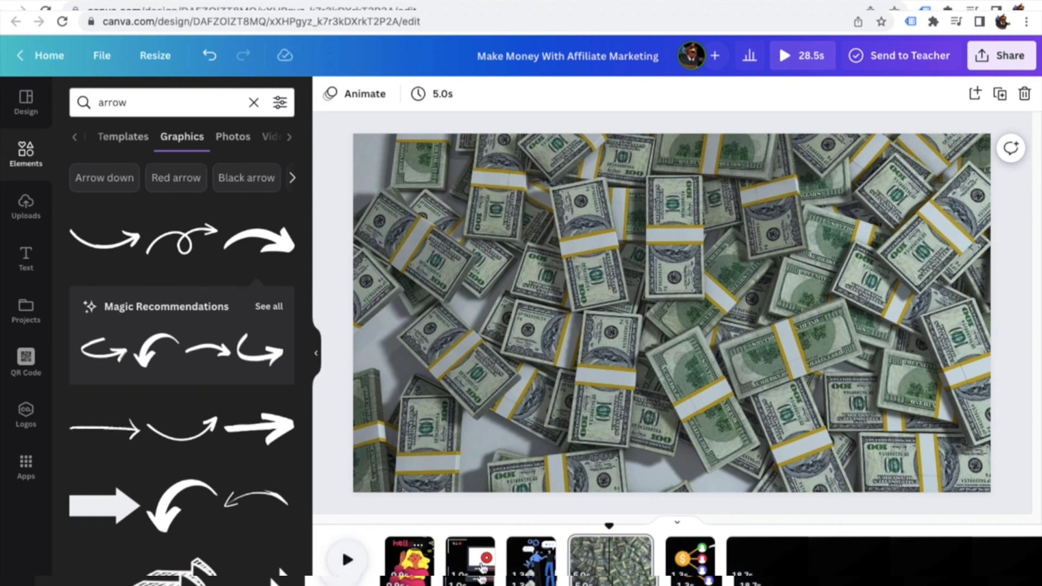
drag(607, 527, 563, 527)
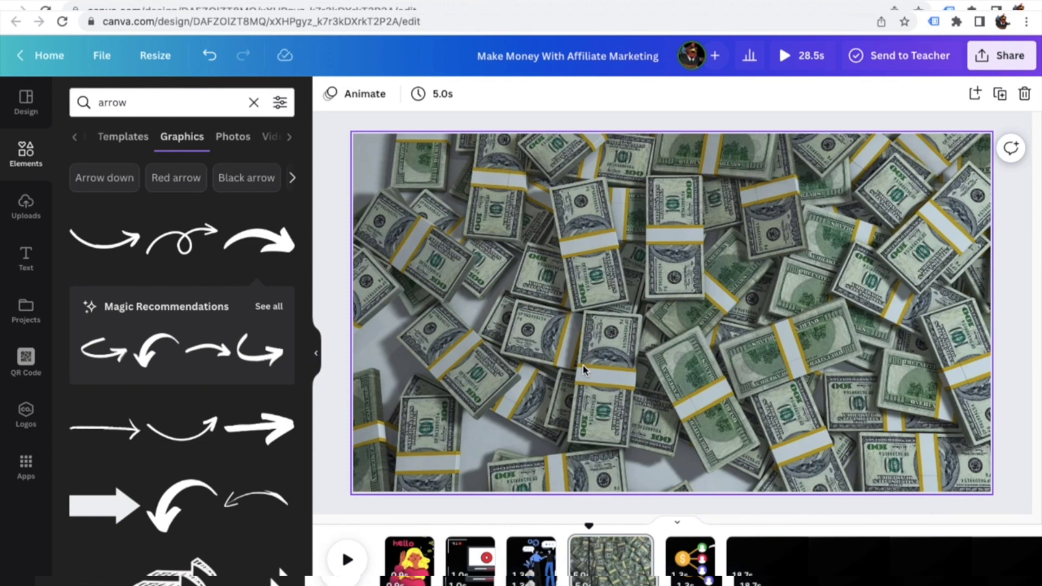
click(584, 369)
key(Delete)
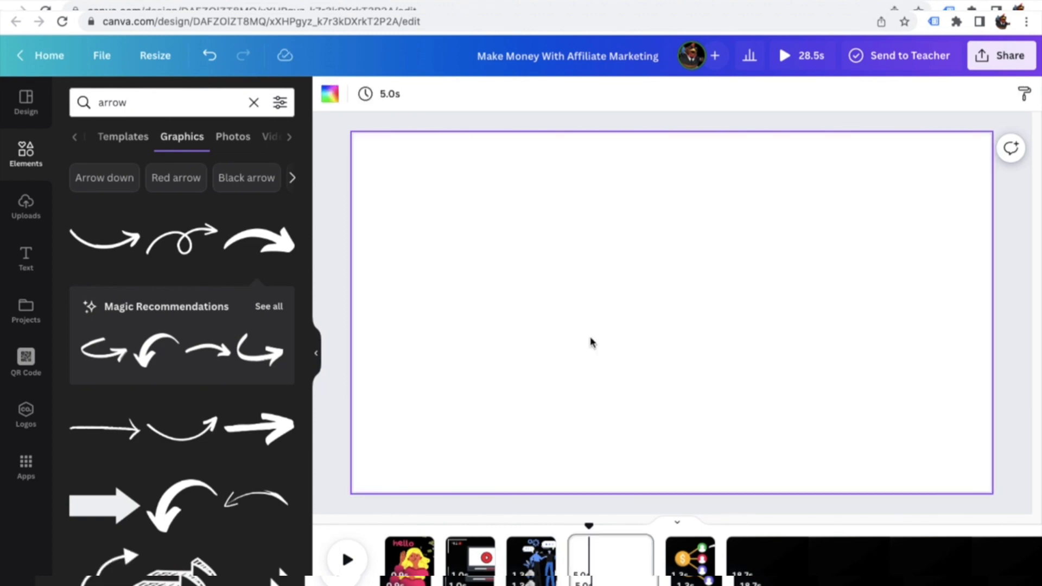
key(ctrl+z)
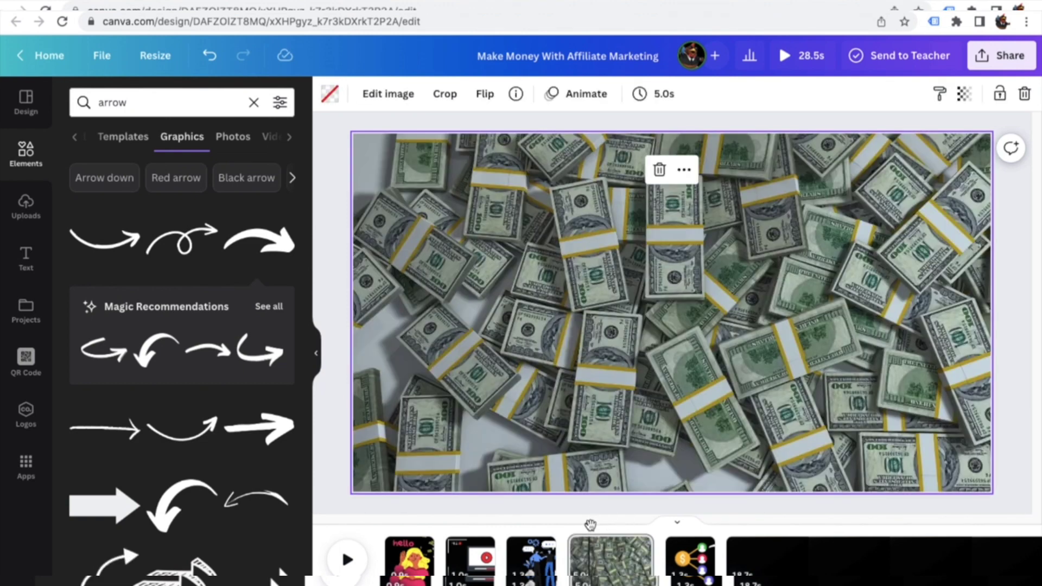
Play the beginning of the long page after the arrow page and split it 3.2 s in
click(674, 521)
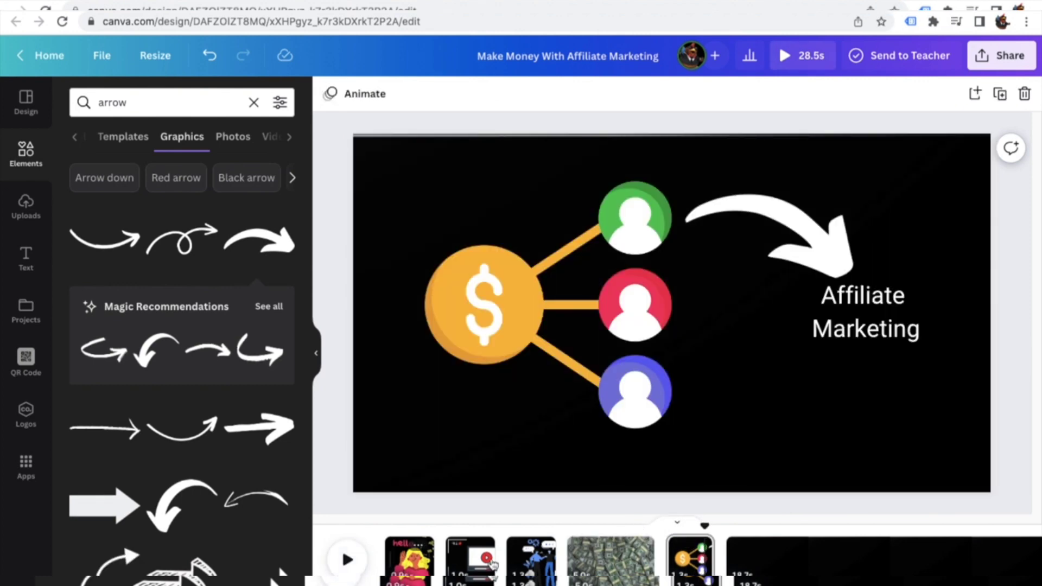
drag(707, 525, 727, 526)
click(346, 561)
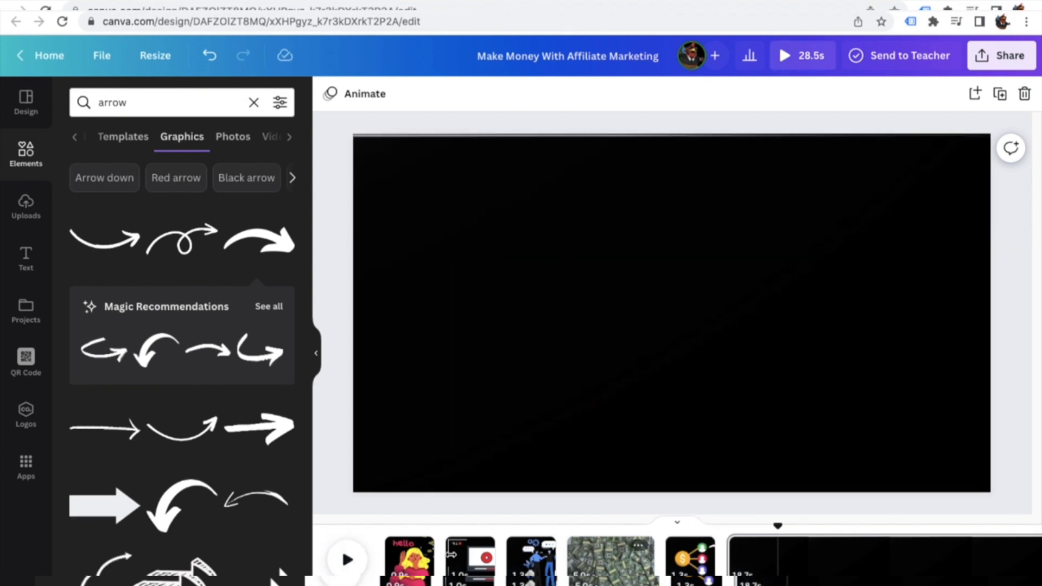
right_click(781, 567)
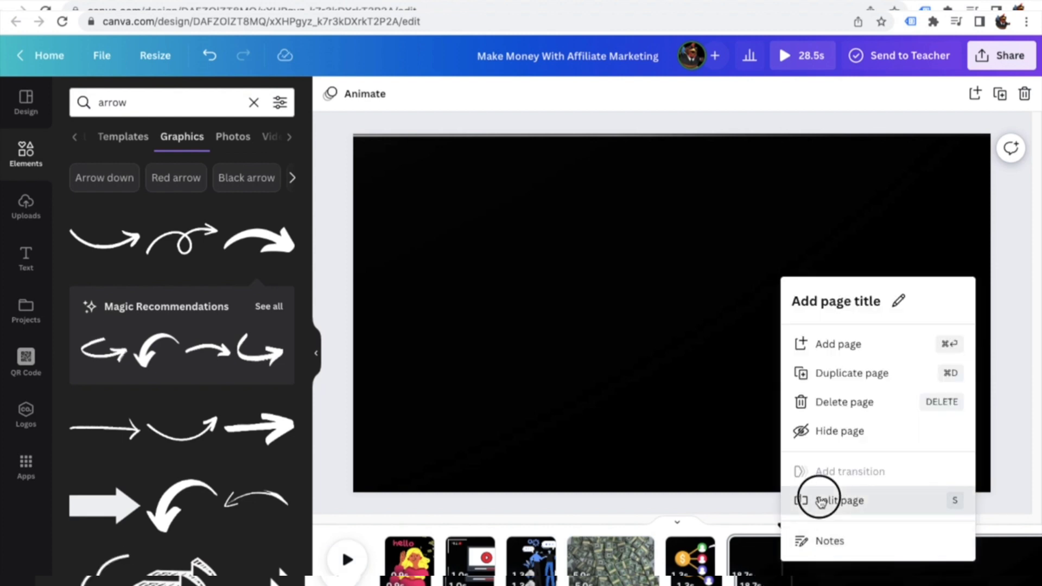
click(800, 498)
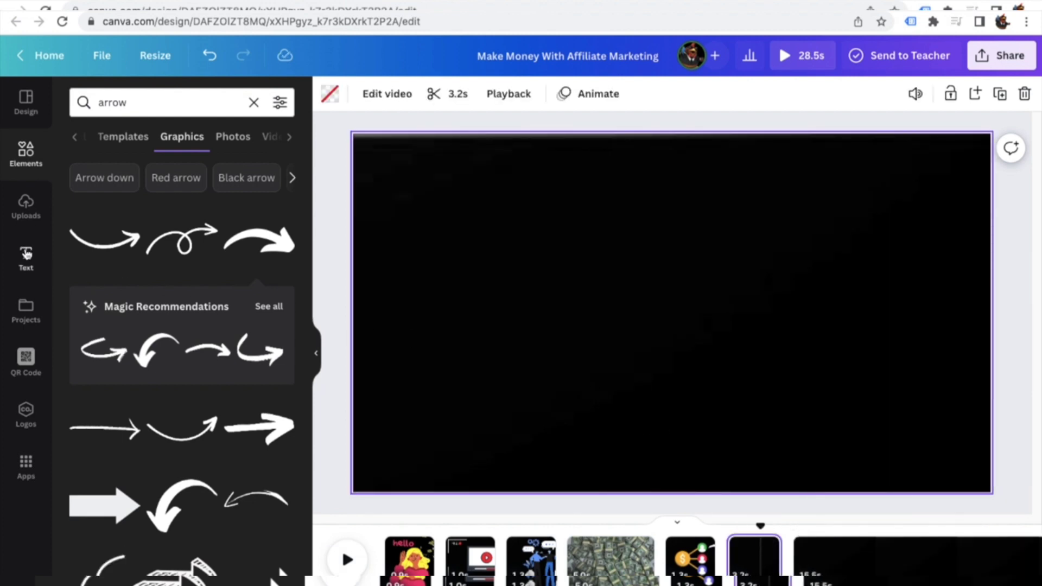
Add a heading to the 3.2 s page and enlarge its text to size 103
click(26, 257)
click(149, 219)
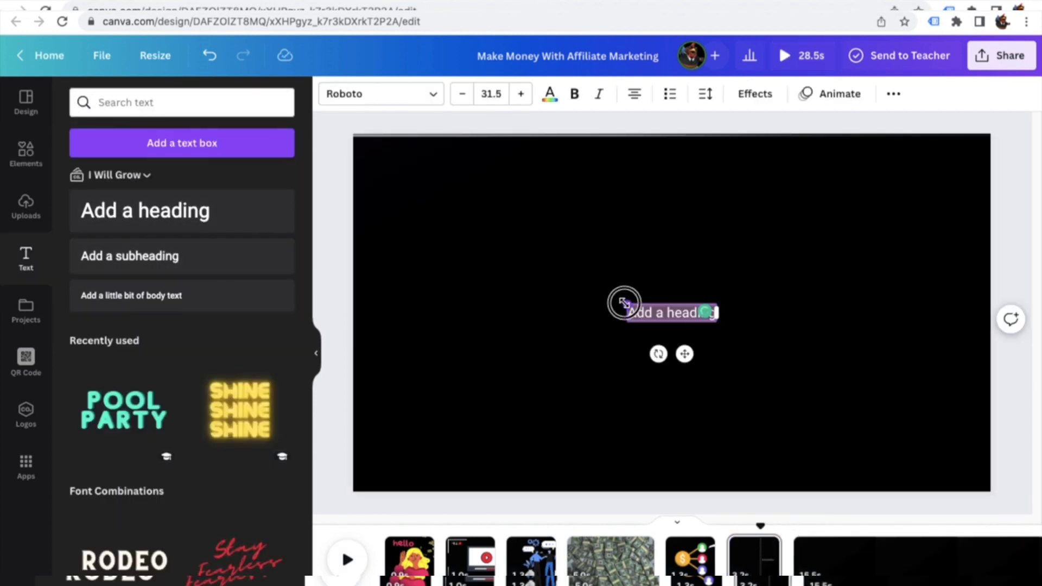
drag(625, 302, 423, 266)
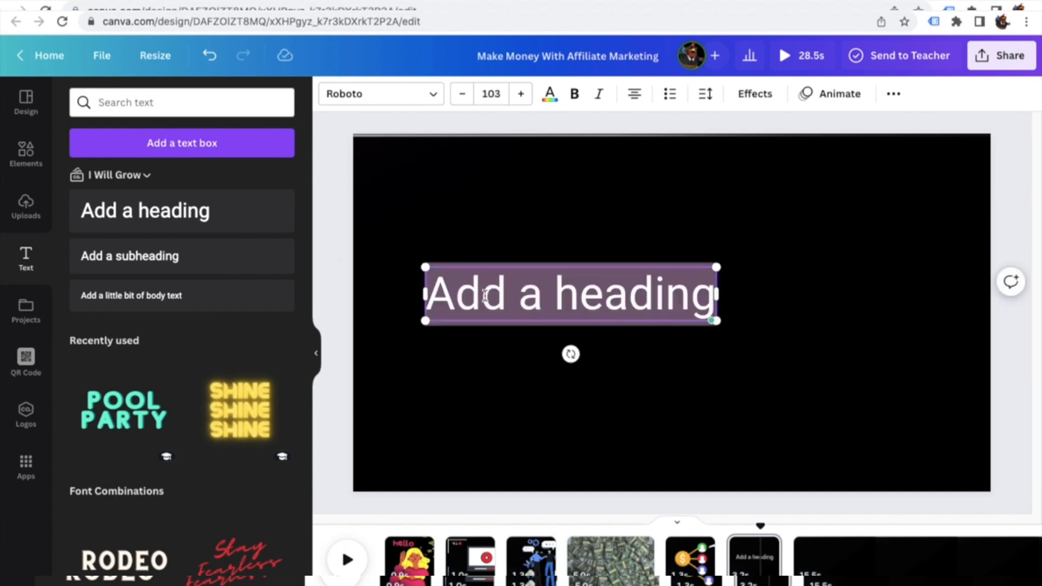
Change the heading to "Affiliate Marketing" with correct spelling and move it to the upper part of the page
text(Affila)
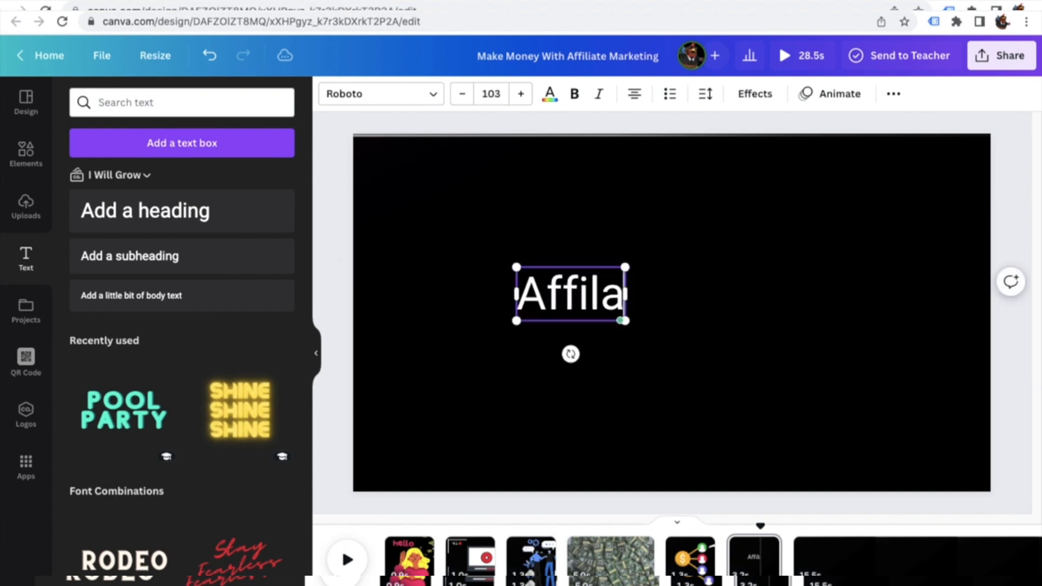
text(ite Mark)
key(BackSpace)
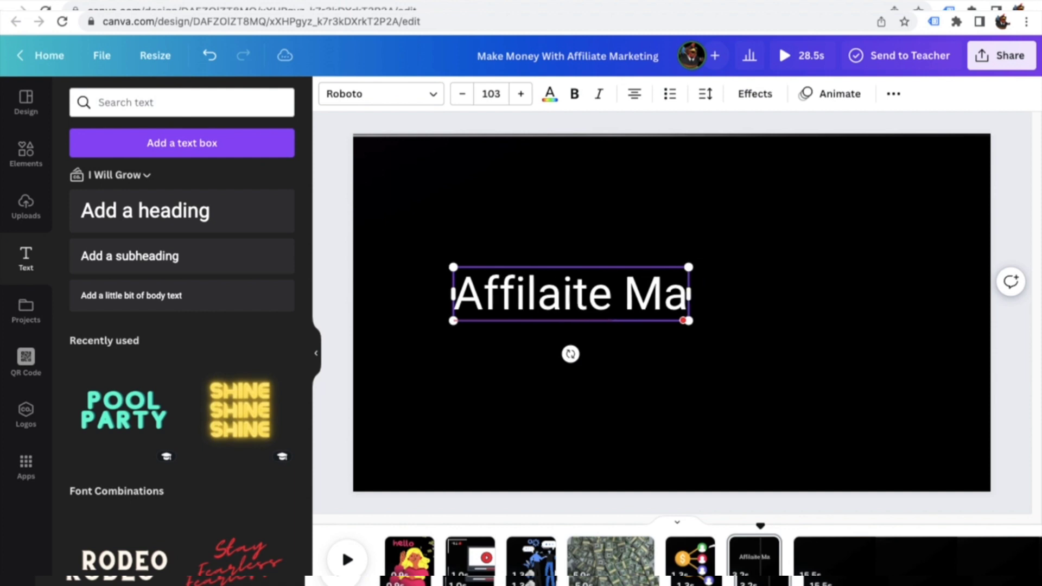
text(rketing)
mouse_move(462, 296)
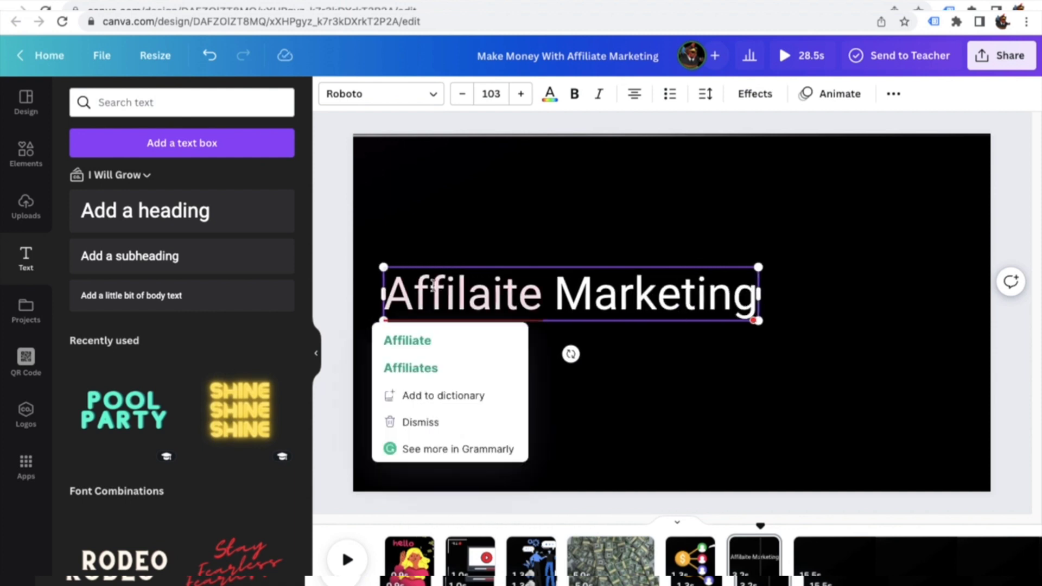
click(431, 341)
drag(513, 294, 516, 249)
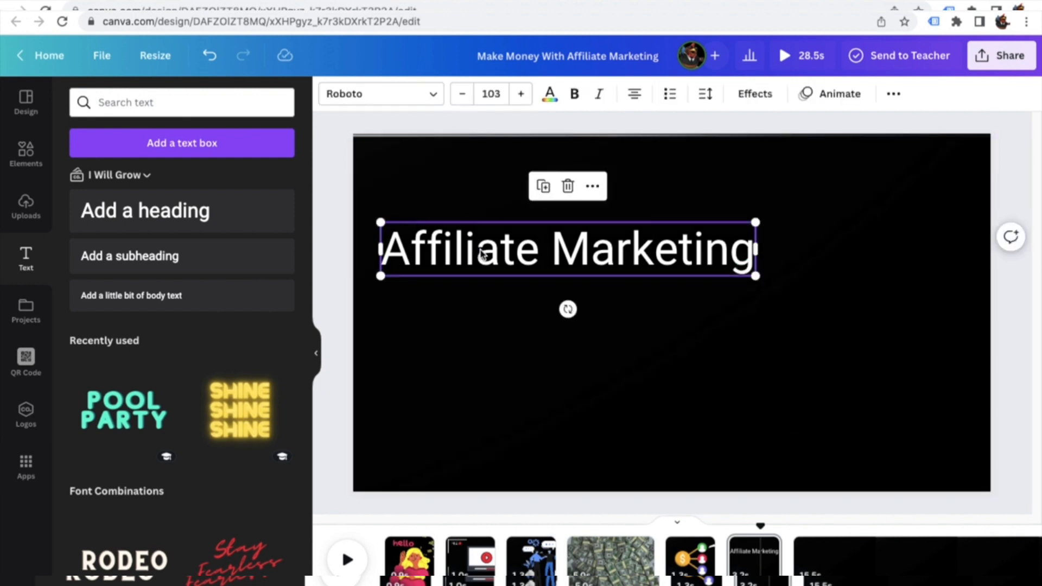
Duplicate the "Affiliate Marketing" heading below itself, change the copy to "Great way to make money" and widen its text box
drag(481, 254, 486, 318)
right_click(487, 318)
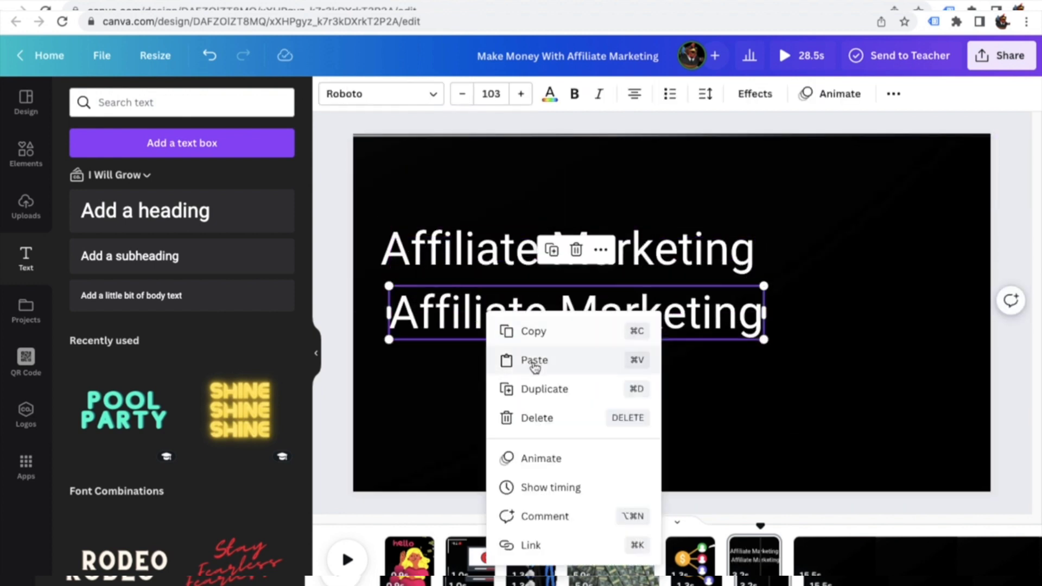
click(435, 365)
double_click(490, 322)
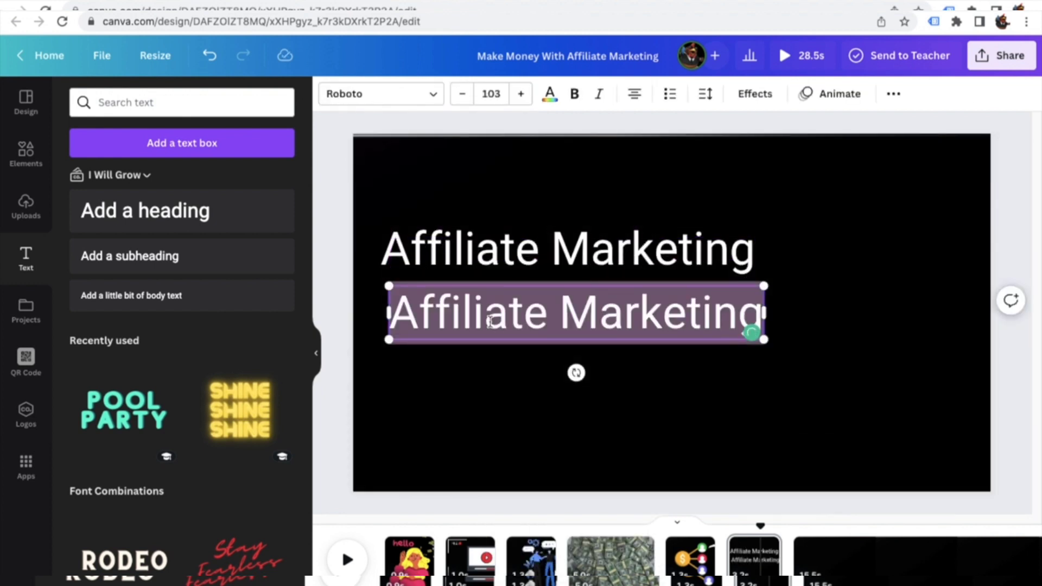
text(Great wa)
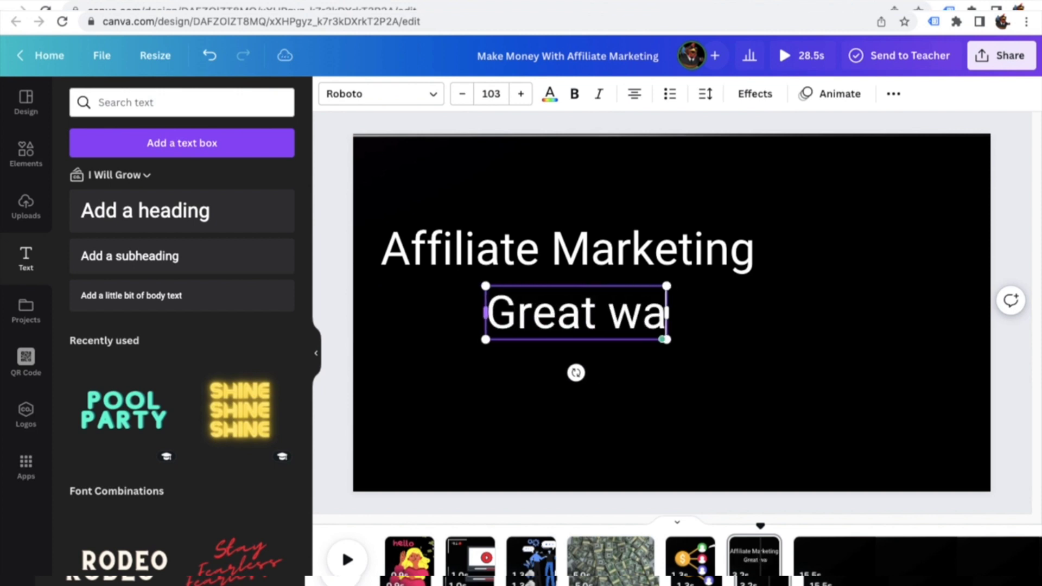
text(y to make m)
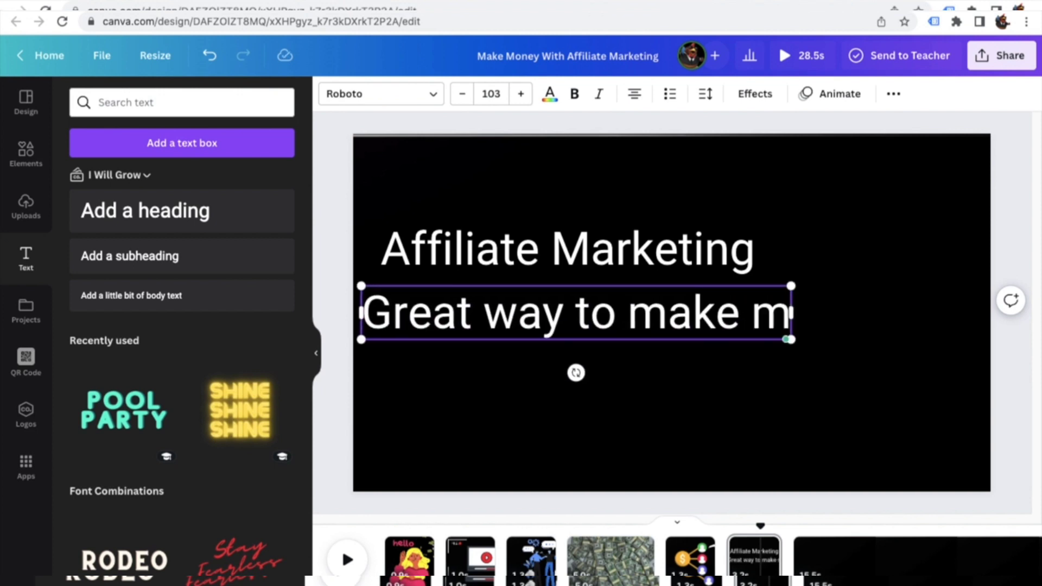
text(oney)
drag(801, 351, 911, 347)
Colour the "Great way to make money" line yellow
click(655, 321)
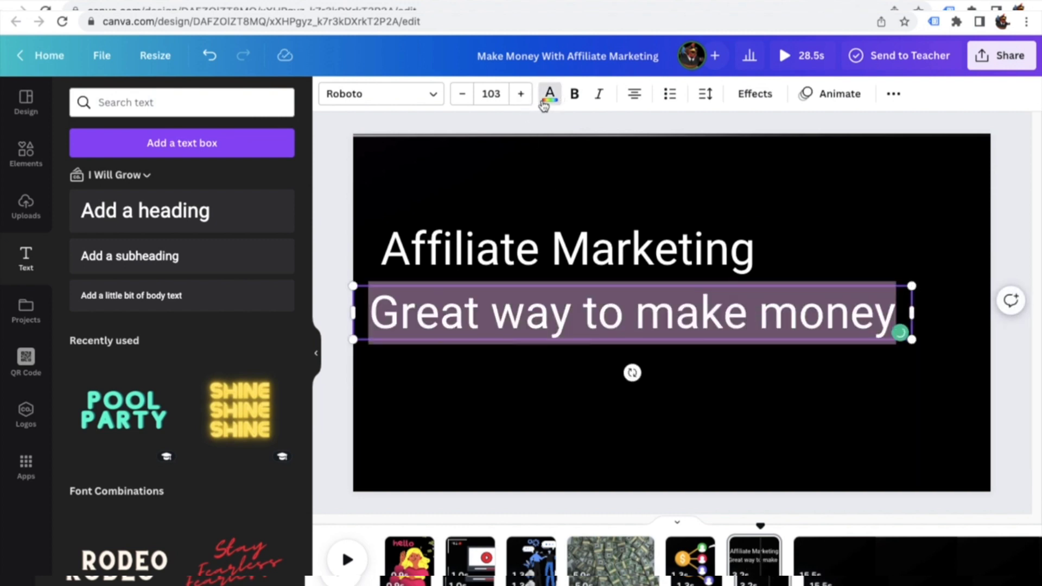
click(545, 101)
click(197, 525)
click(339, 230)
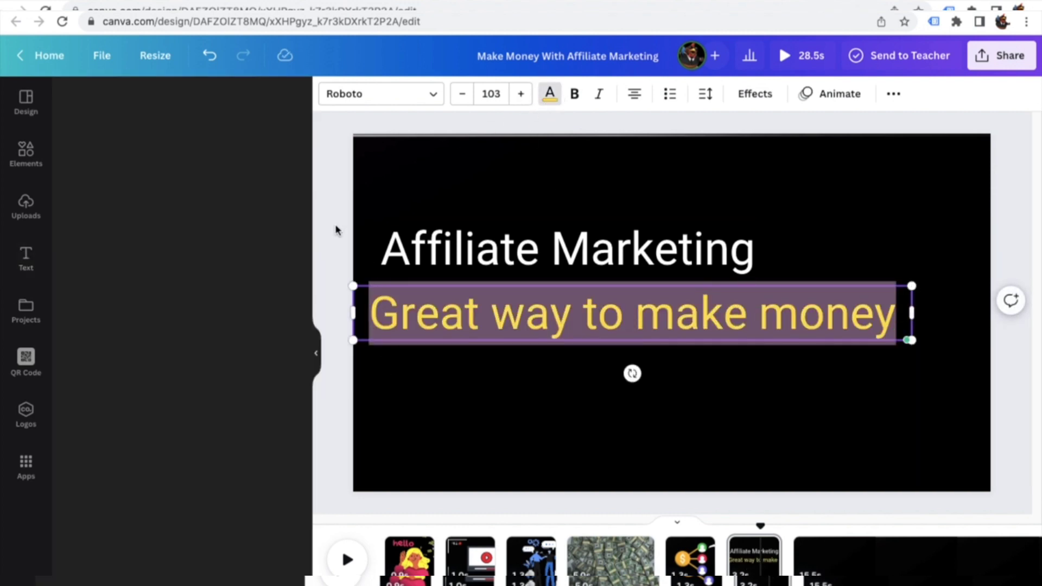
Play the 3.2 s page to check its wording and replace "make" with "earn" in the yellow line
drag(760, 525, 730, 527)
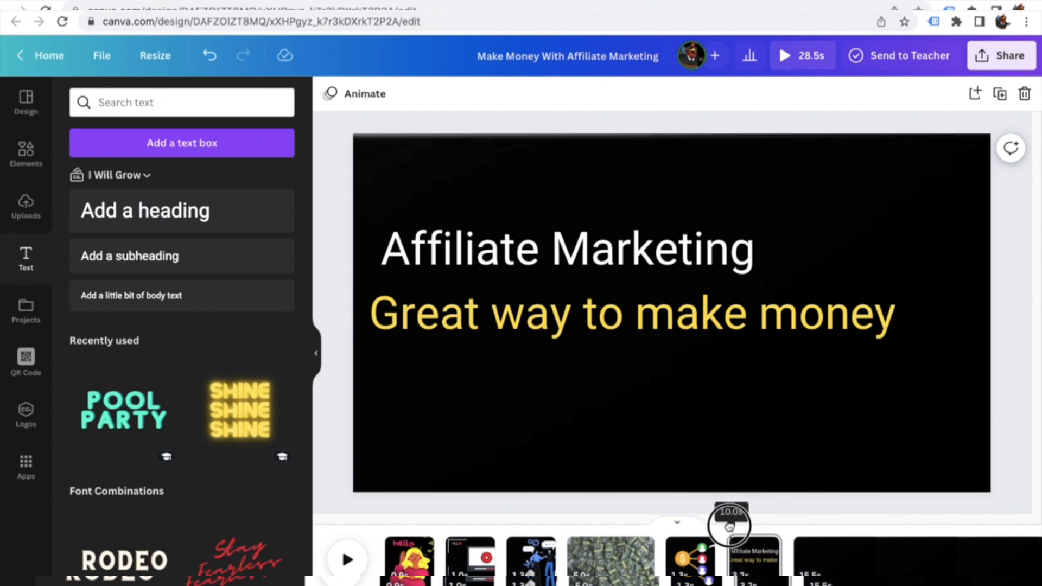
click(345, 560)
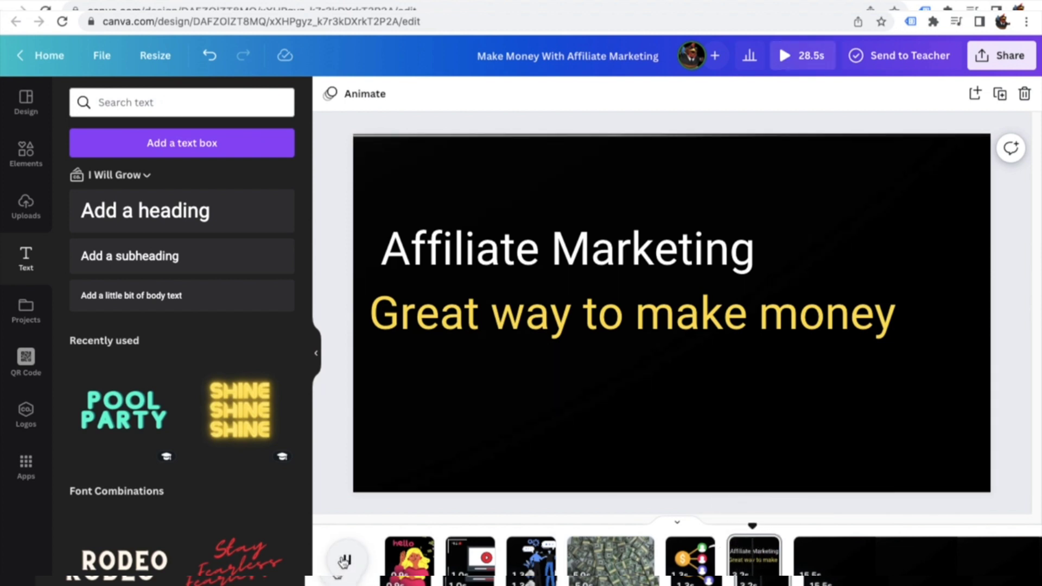
click(700, 314)
double_click(700, 314)
text(ear)
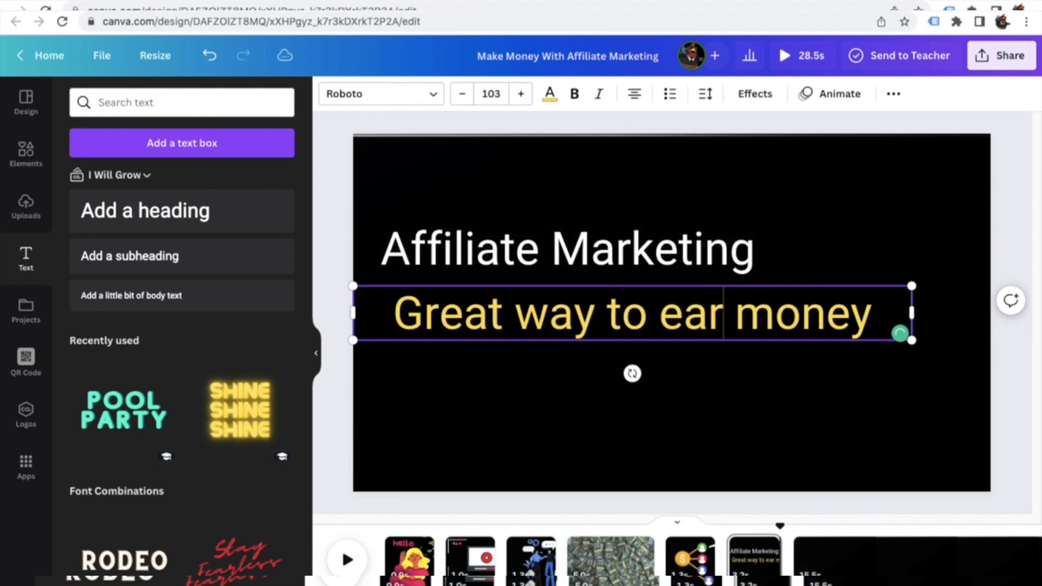
text(n)
click(383, 274)
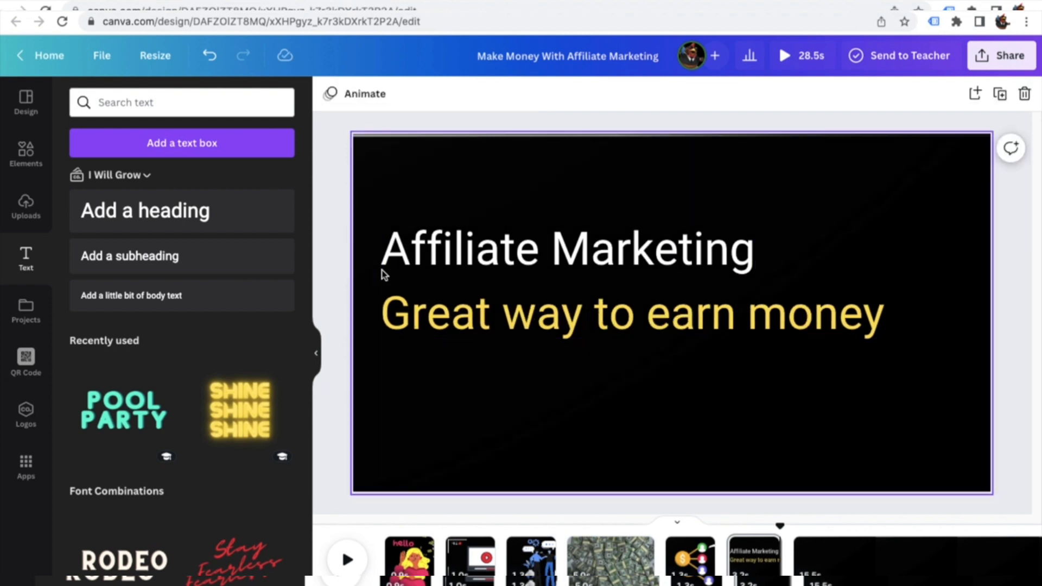
Return the playhead to the start of the video on the "hello" page
scroll(810, 549, right, 3)
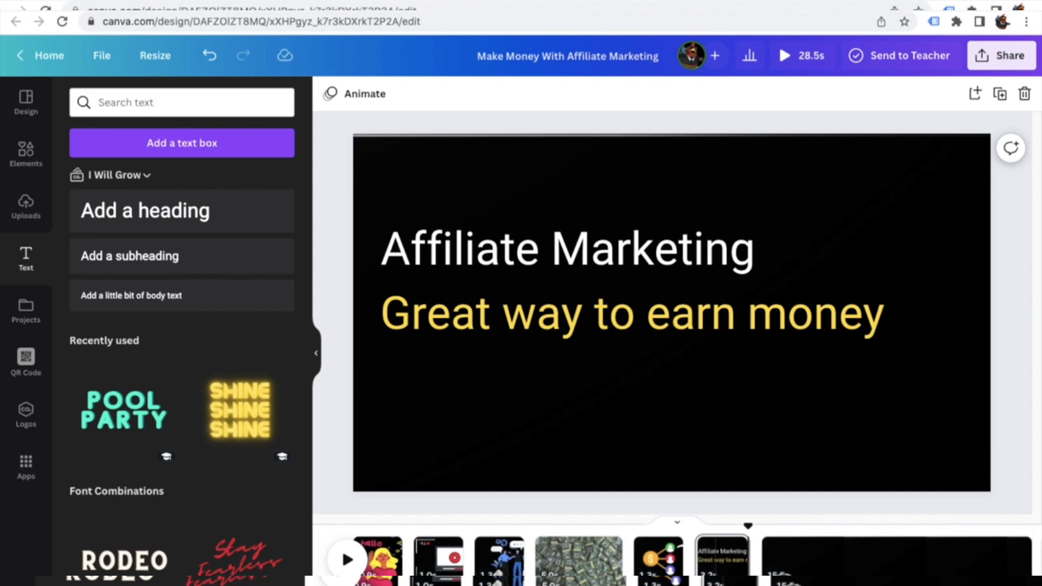
scroll(653, 571, left, 3)
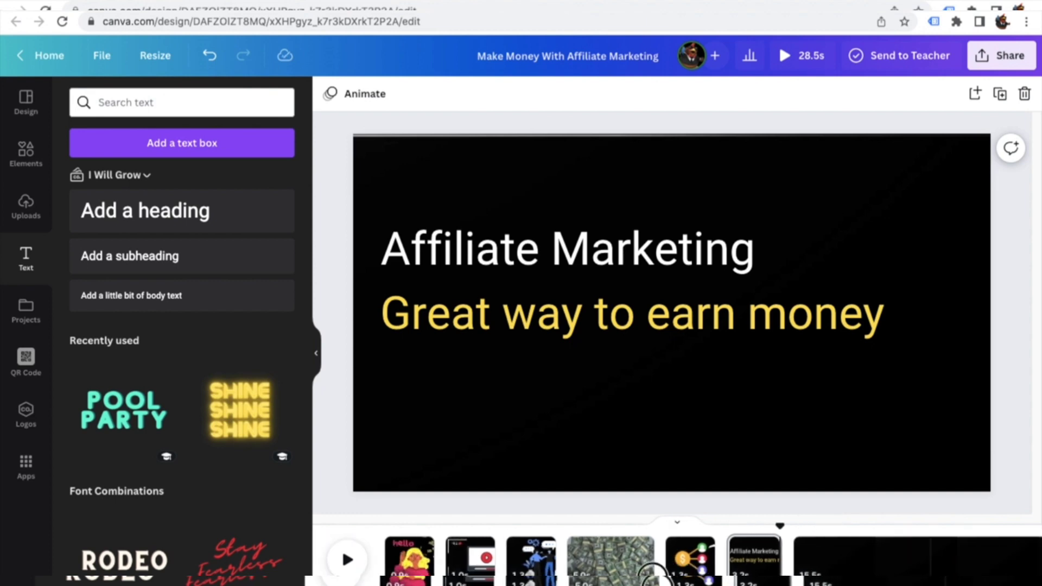
drag(777, 526, 324, 506)
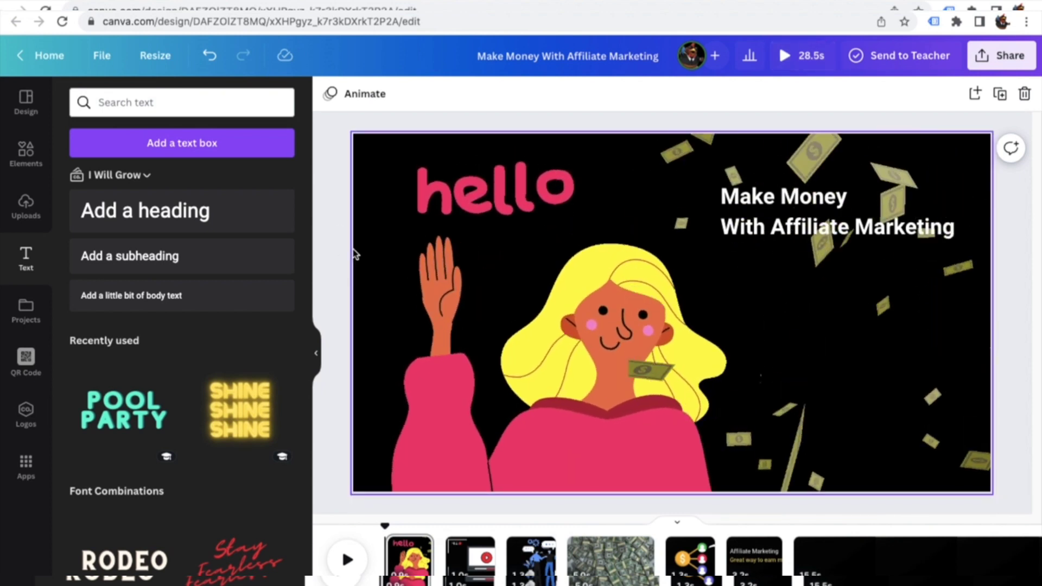
Download all seven pages of the design as an MP4 video in 1080p (HD) quality
click(1004, 55)
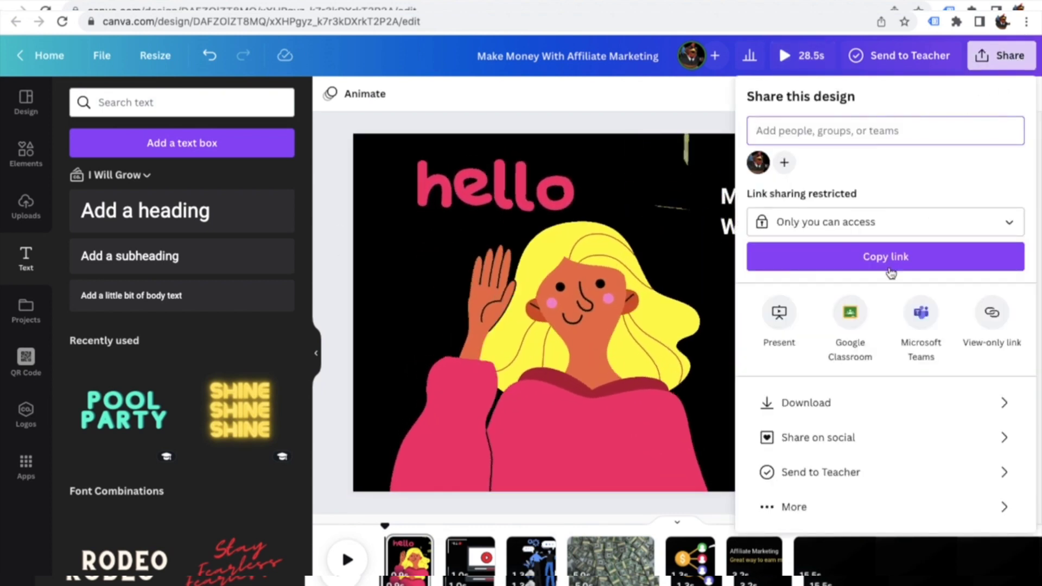
click(867, 409)
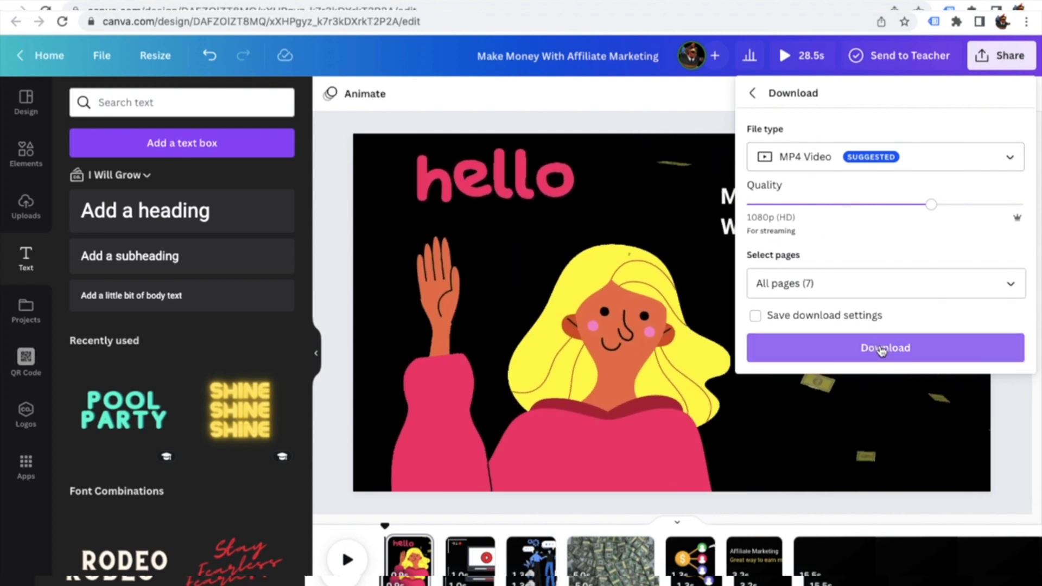
click(1008, 283)
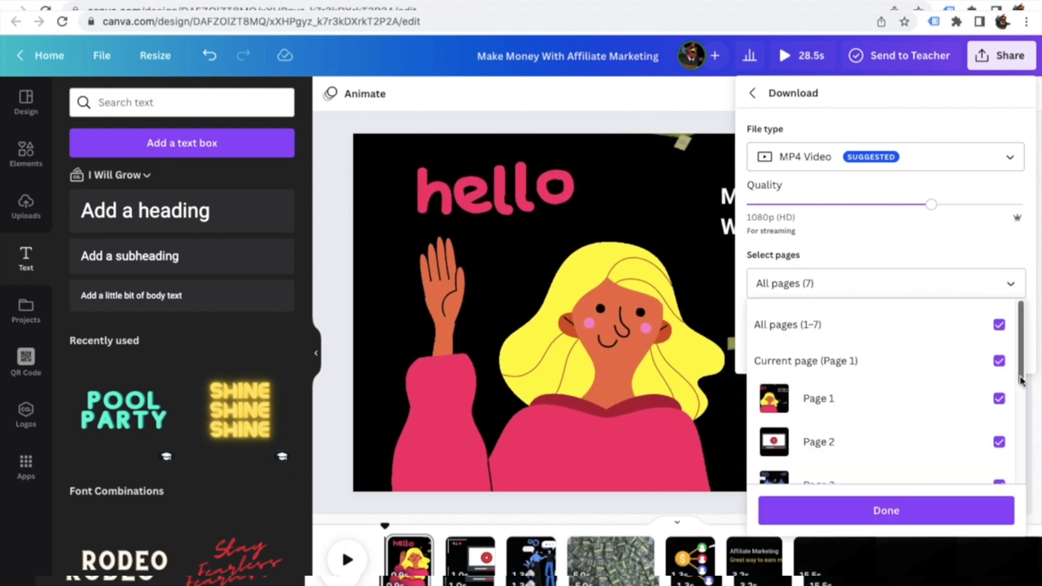
click(1000, 326)
click(998, 382)
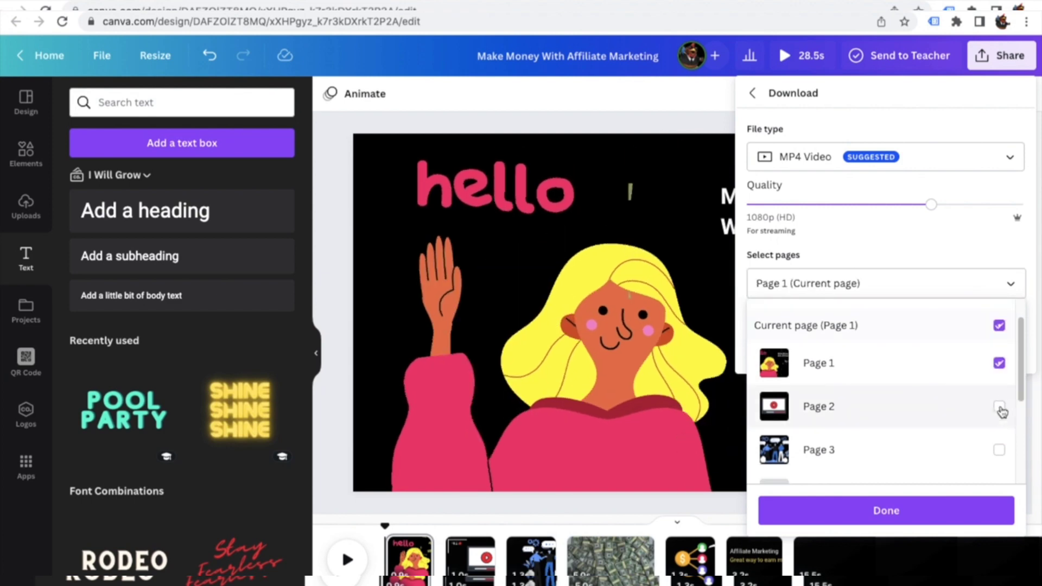
click(1000, 325)
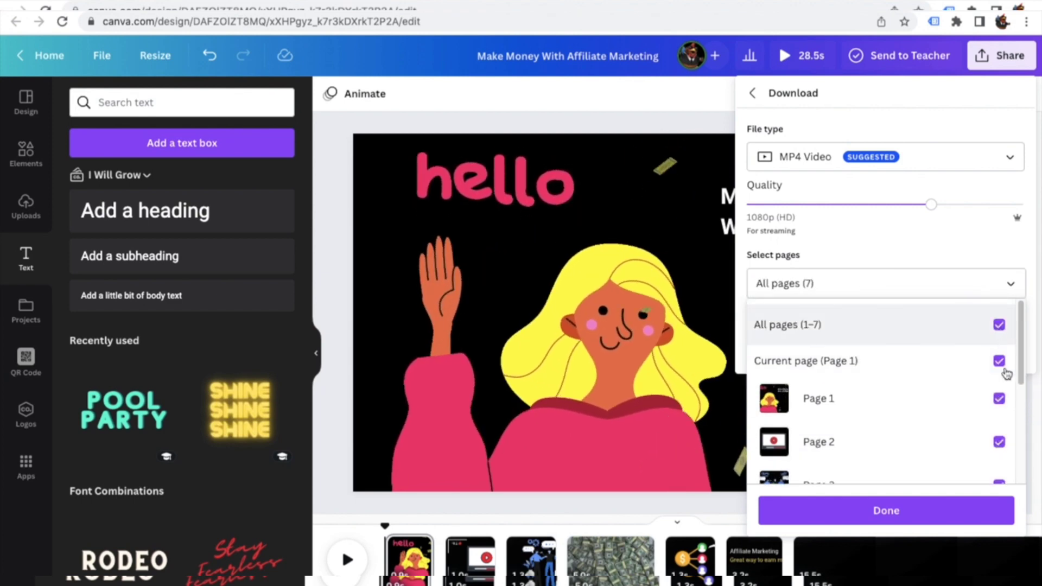
click(891, 508)
click(911, 353)
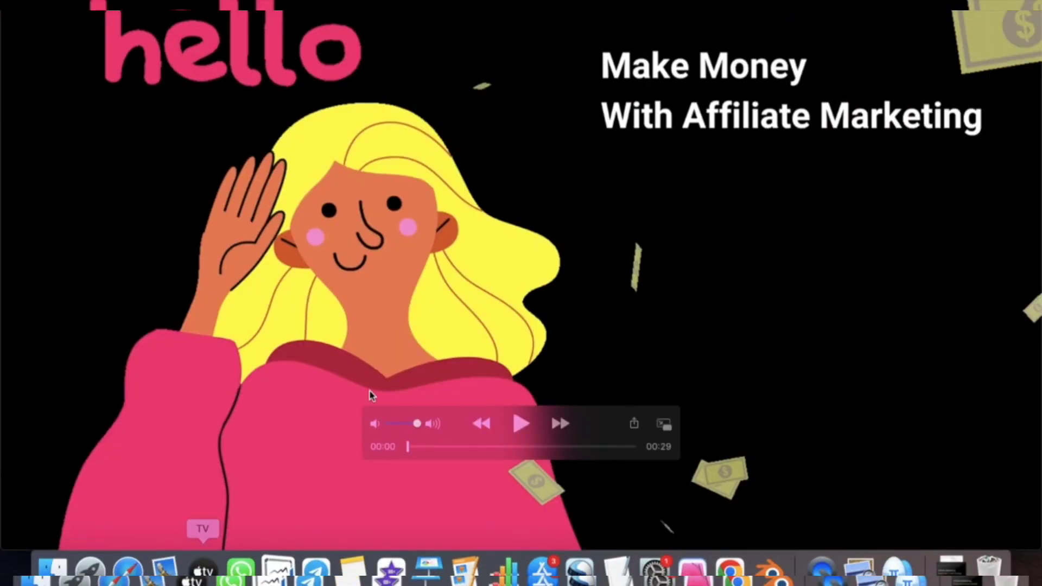
Review the downloaded video in QuickTime Player by playing it and skipping ahead through the money scene, and close the player
click(520, 425)
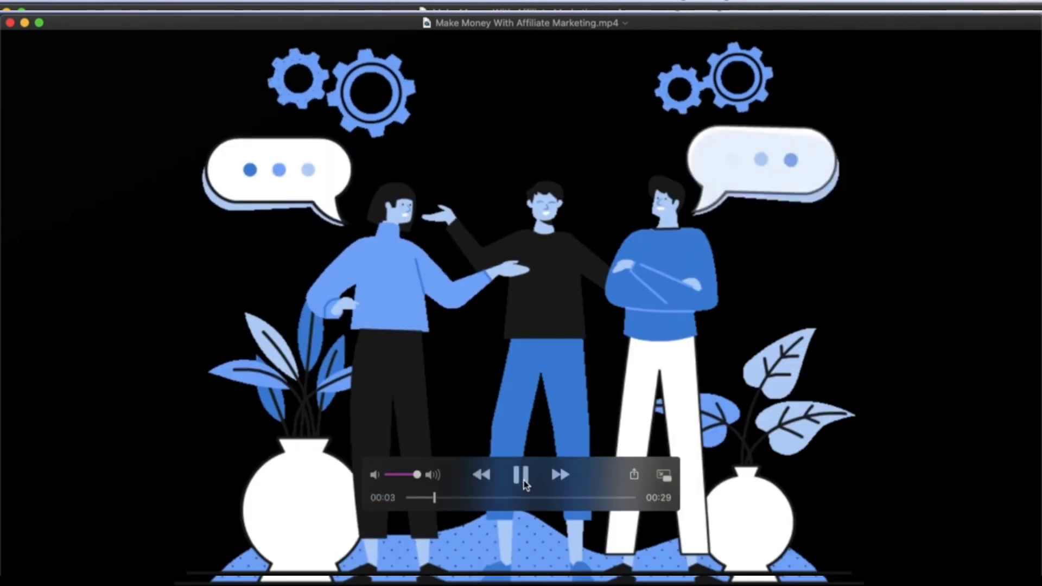
click(522, 477)
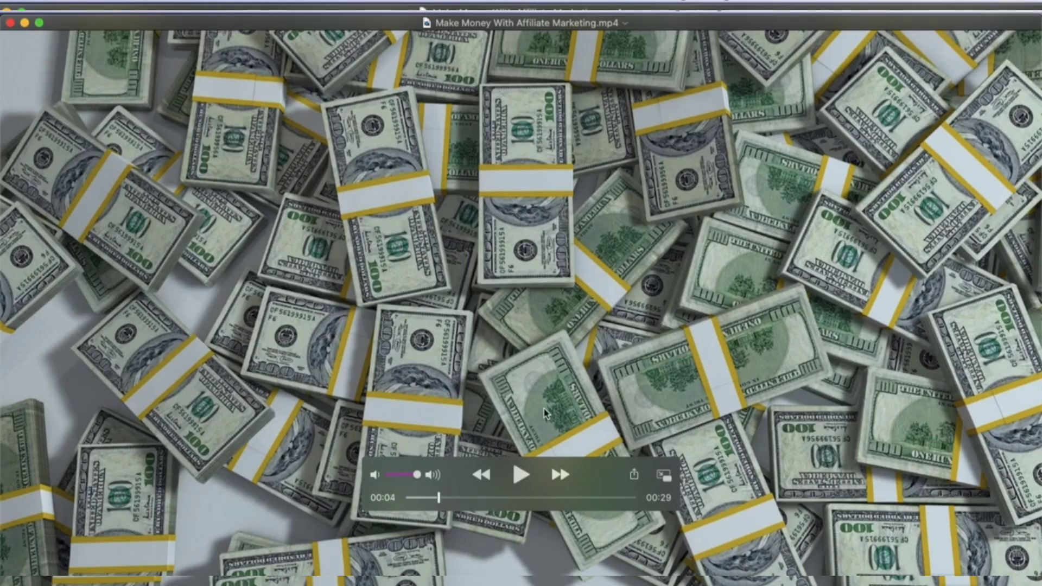
click(444, 498)
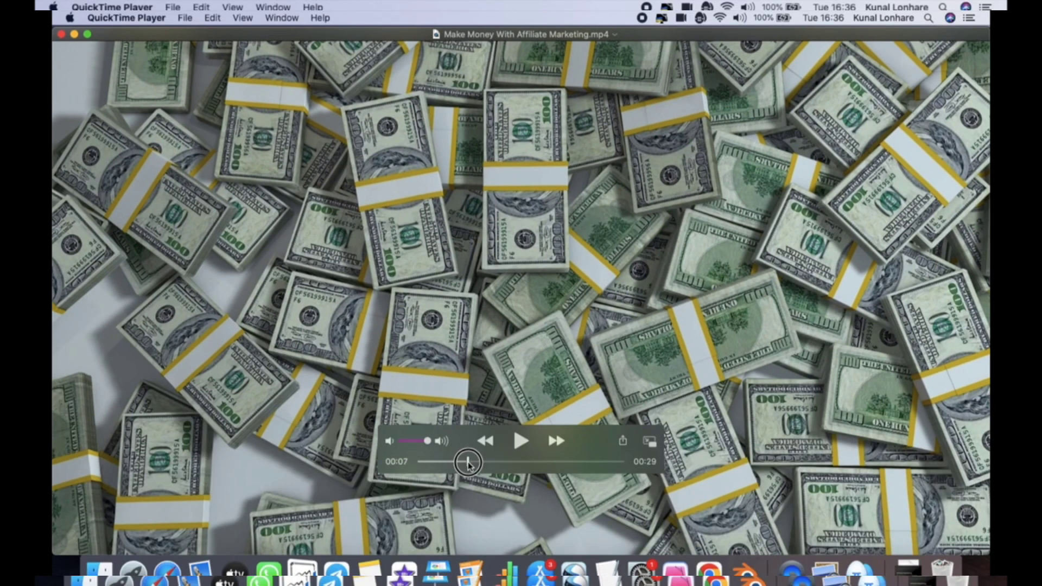
drag(468, 463, 480, 462)
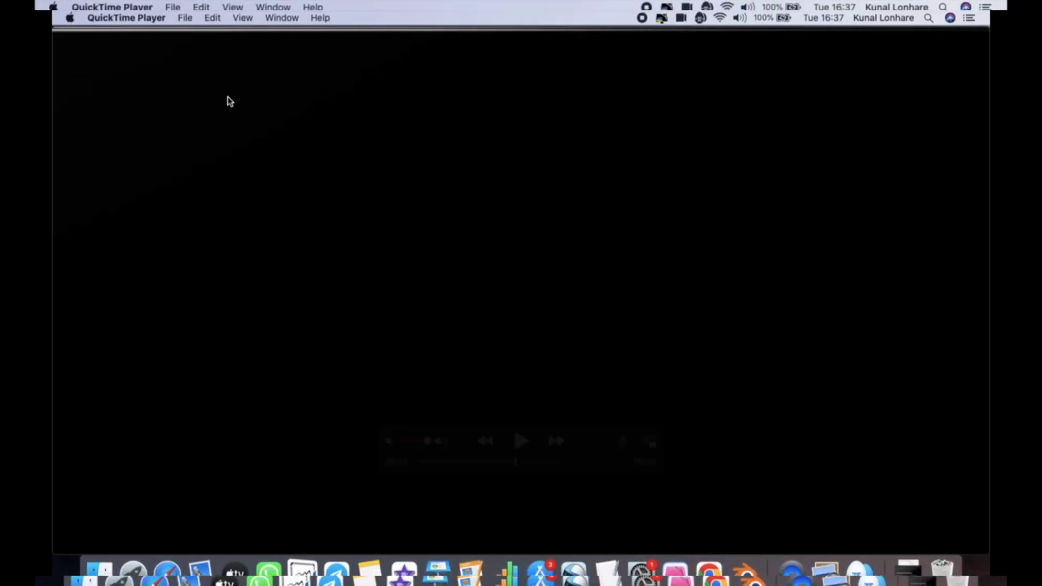
click(65, 38)
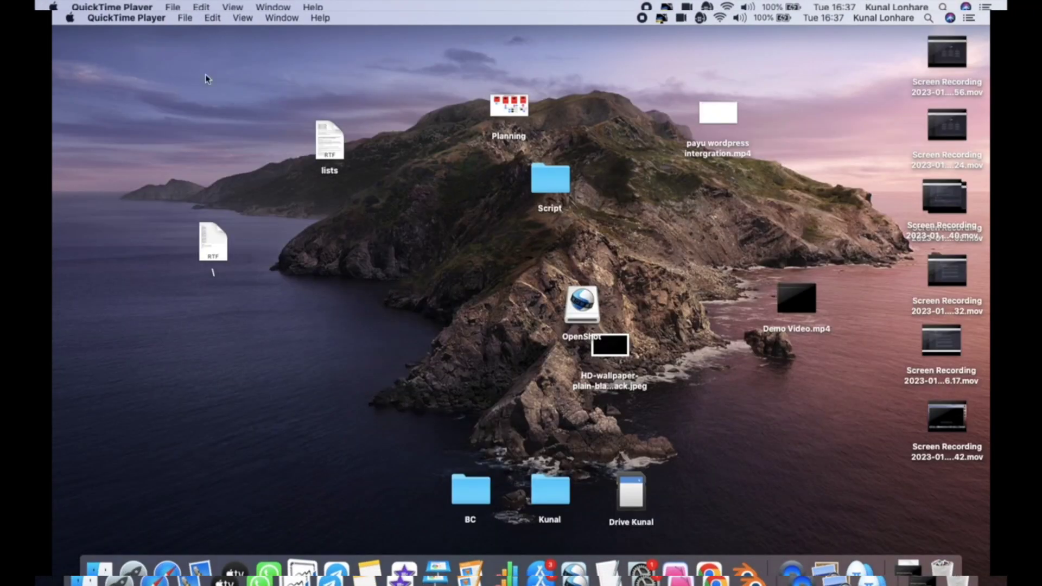
Move the OpenShot disk up on the desktop and select OpenShot-v3.0.0-x86_64.dmg in the Downloads folder
click(639, 261)
drag(582, 304, 648, 269)
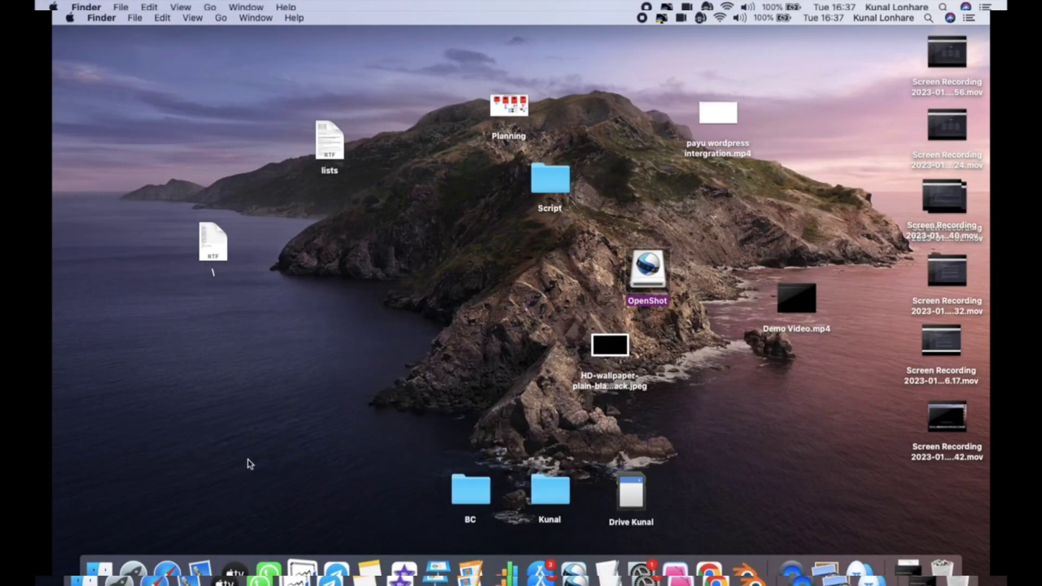
click(106, 568)
click(434, 130)
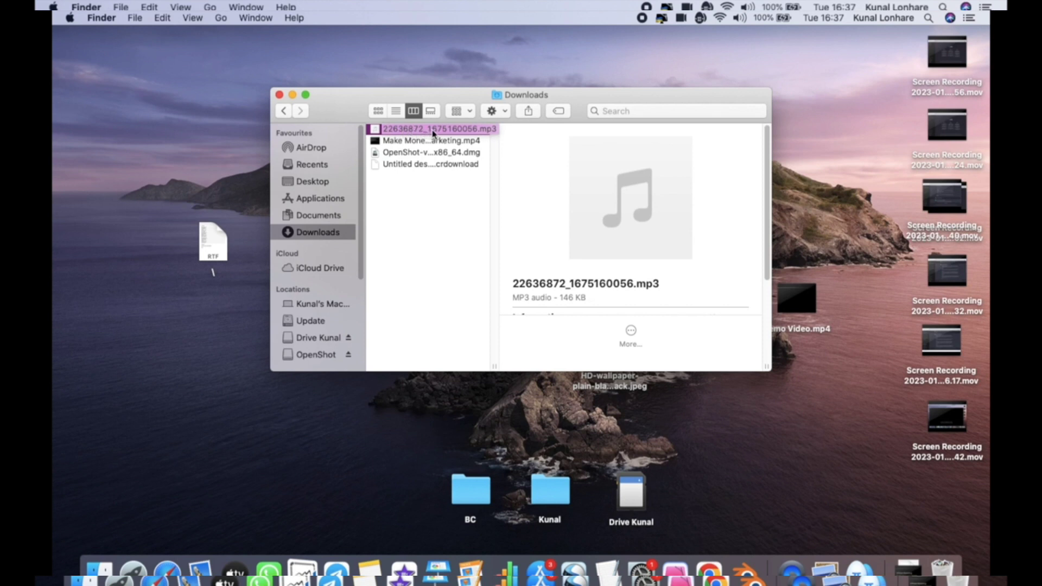
click(414, 152)
Move Make Money With Affiliate Marketing.mp4 from the Downloads folder onto the desktop and open it for playback
drag(572, 94, 452, 140)
drag(532, 145, 461, 161)
click(608, 349)
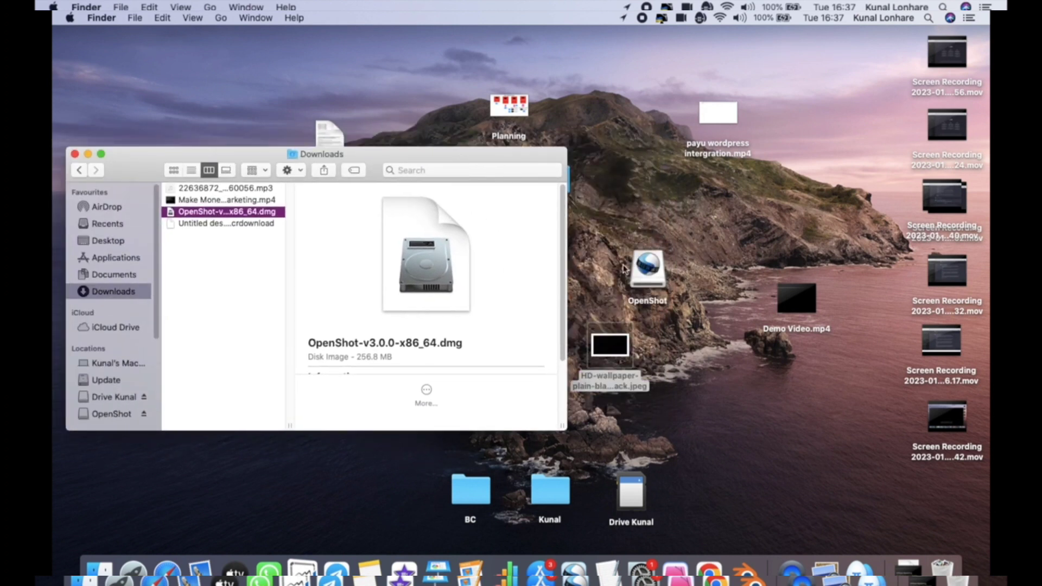
click(795, 330)
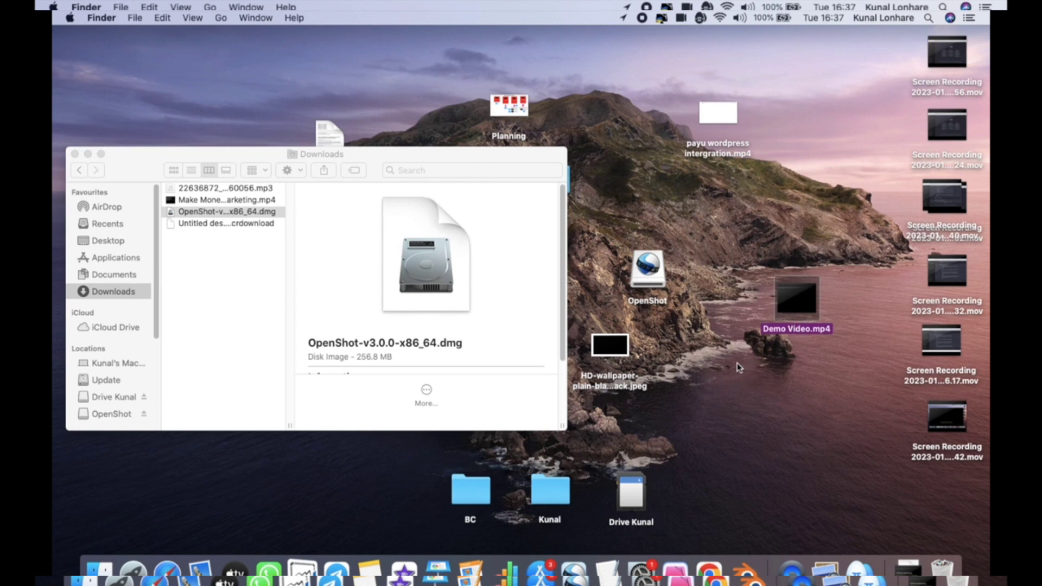
click(201, 201)
drag(201, 201, 577, 209)
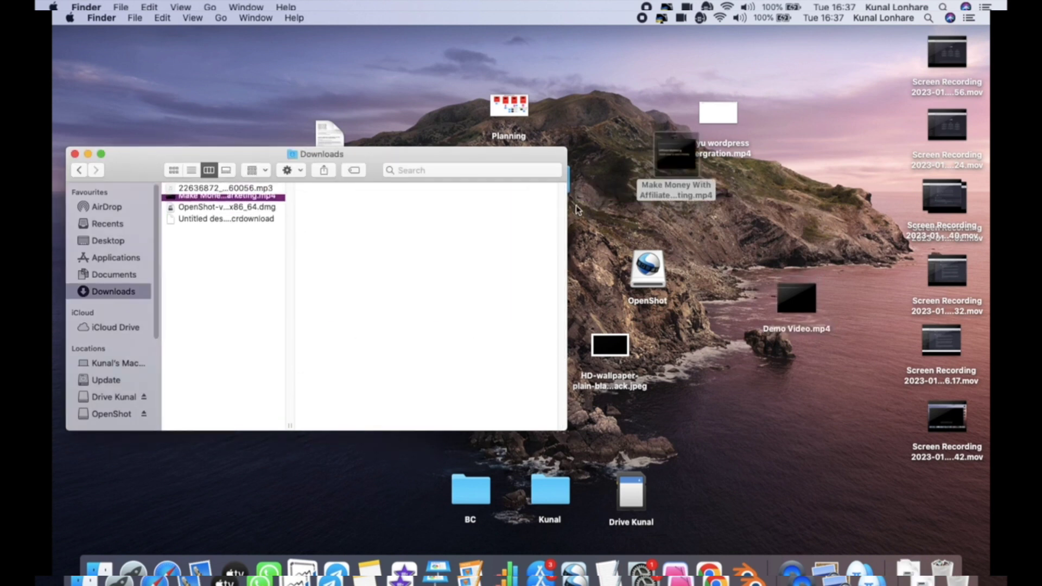
click(74, 155)
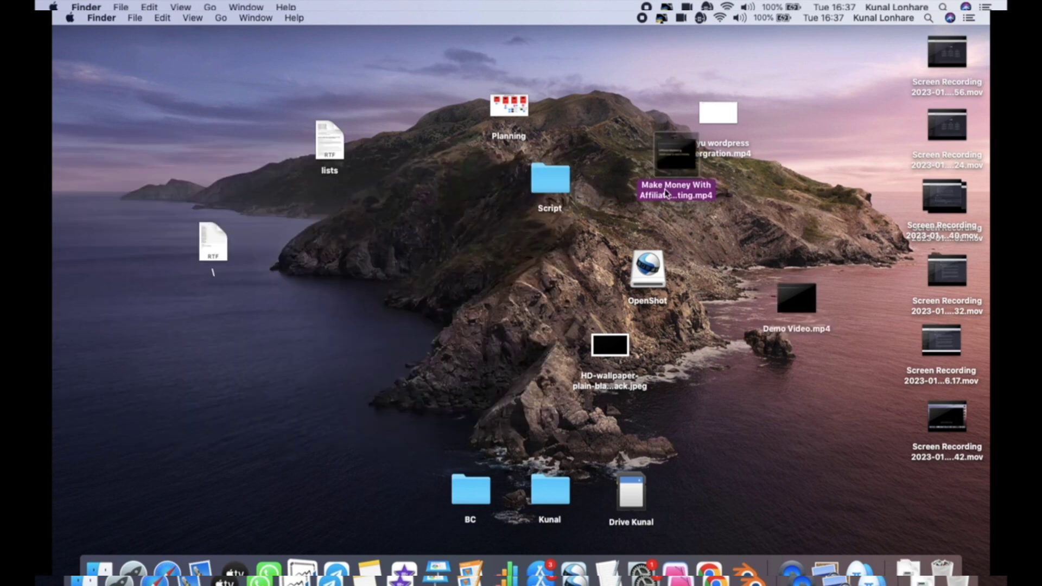
double_click(666, 191)
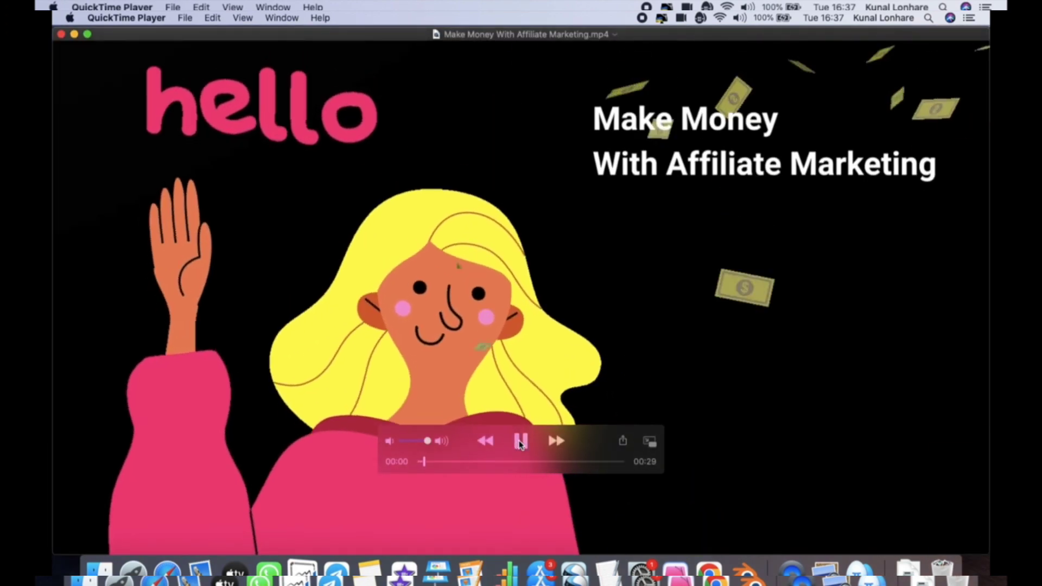